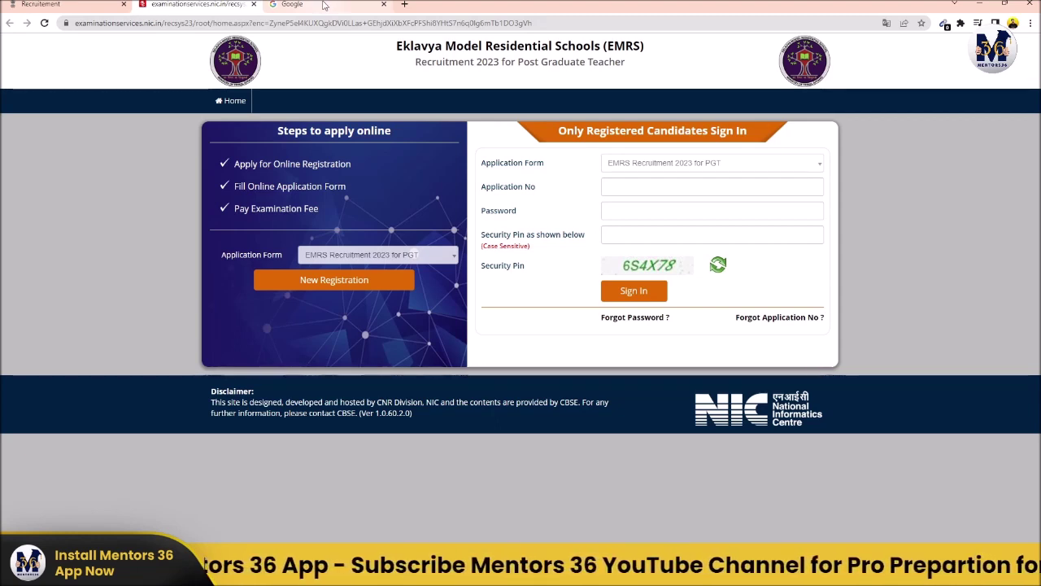
Search Google for 'emrs' and open the official emrs.tribal.gov.in website.
{"action": "left_click", "coordinate": [324, 5]}
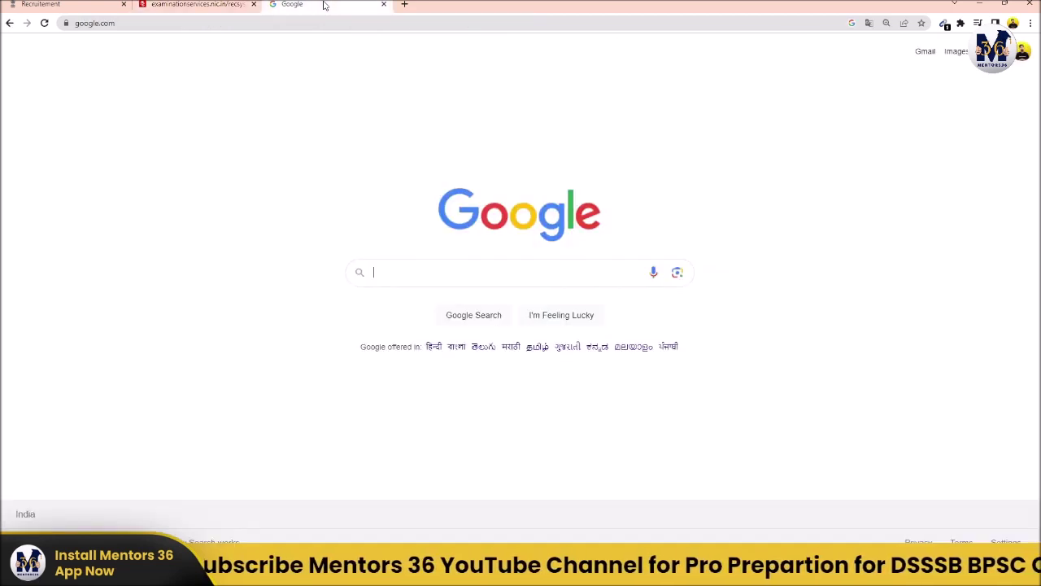
{"action": "type", "text": "emrs"}
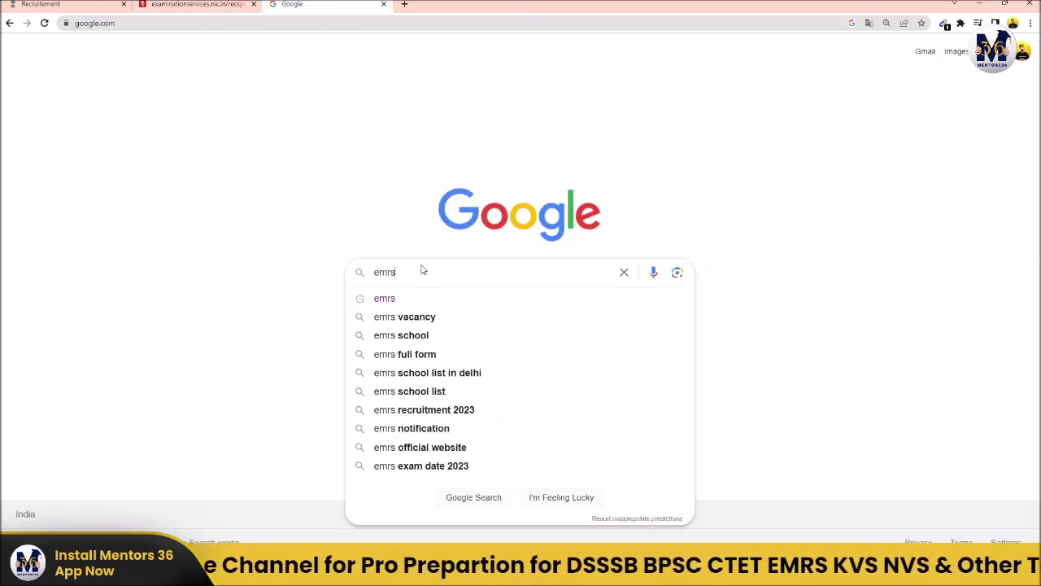
{"action": "key", "text": "Return"}
{"action": "left_click", "coordinate": [151, 181]}
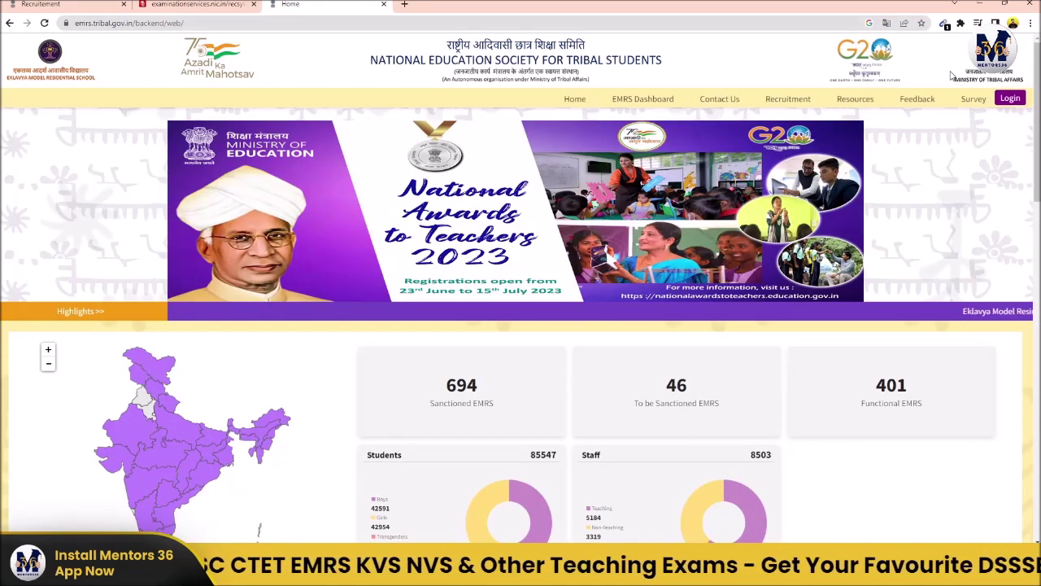
Go to Recruitment, apply for the PGT post and choose New Registration.
{"action": "left_click", "coordinate": [800, 102]}
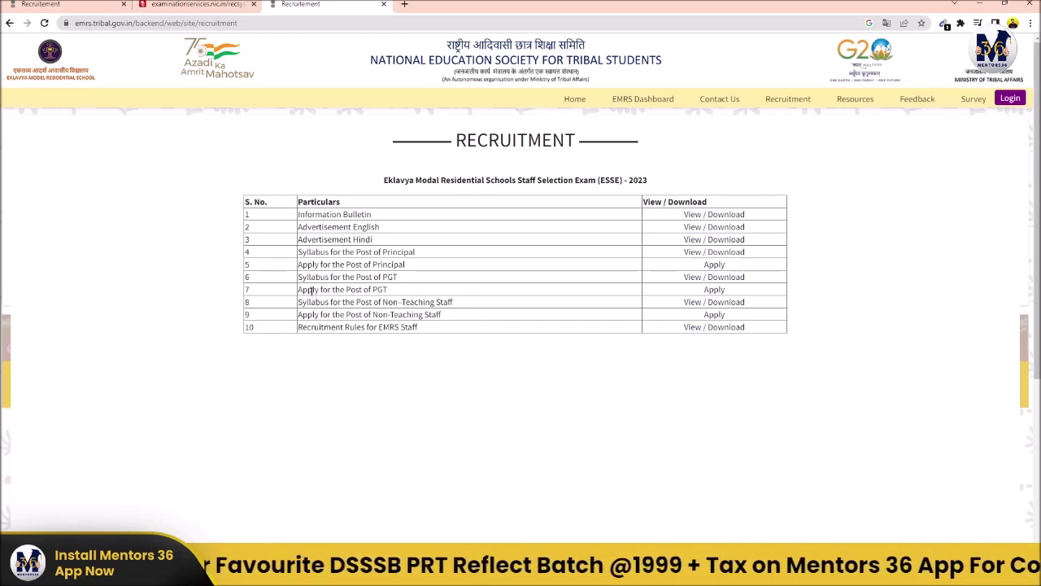
{"action": "left_click", "coordinate": [715, 289]}
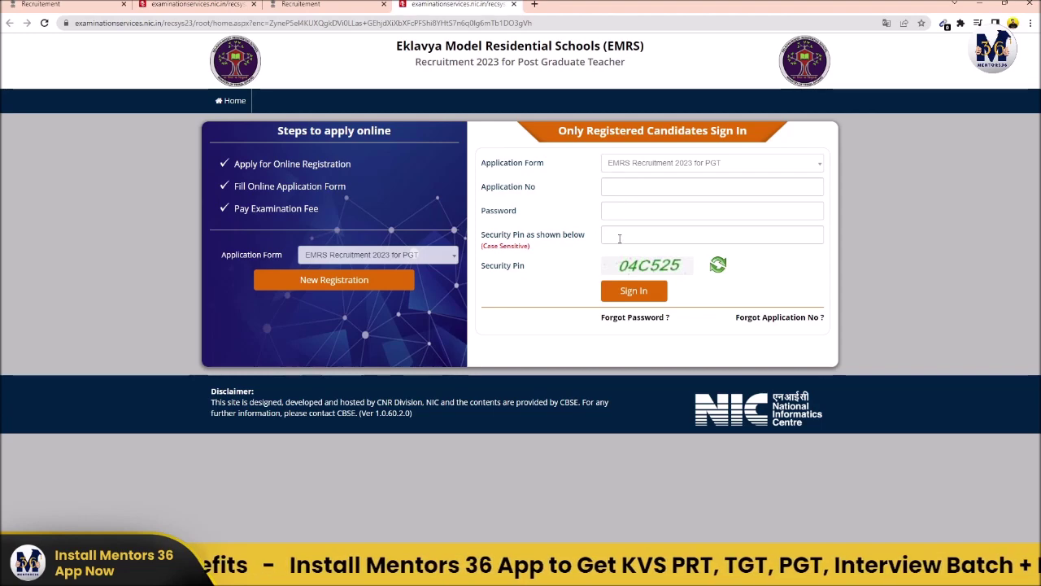
{"action": "left_click", "coordinate": [313, 285]}
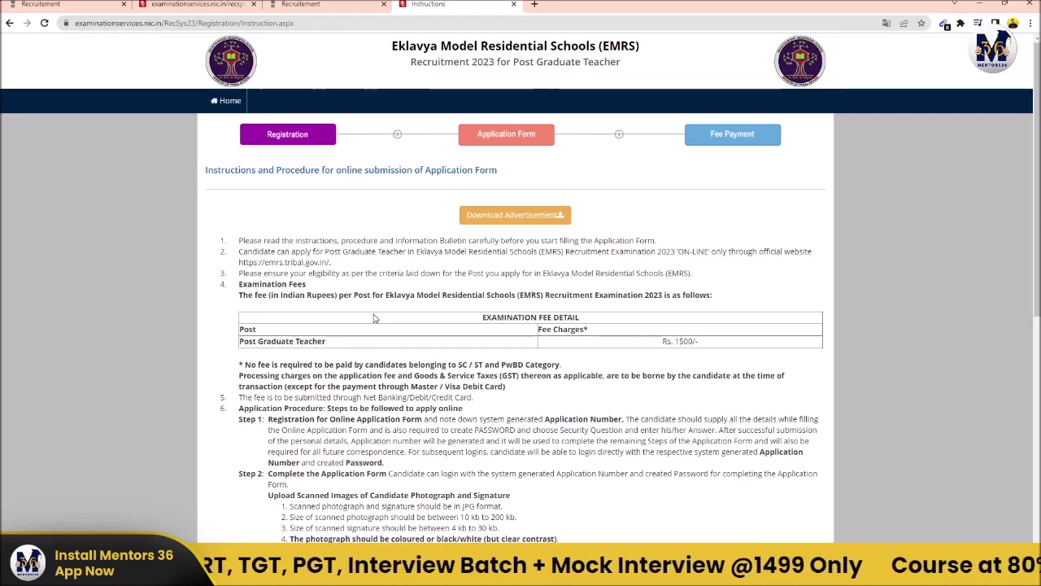
Review the Rs. 1500/- PGT examination fee and the SC/ST and PwBD fee exemption.
{"action": "scroll", "coordinate": [374, 317], "scroll_direction": "down", "scroll_amount": 5}
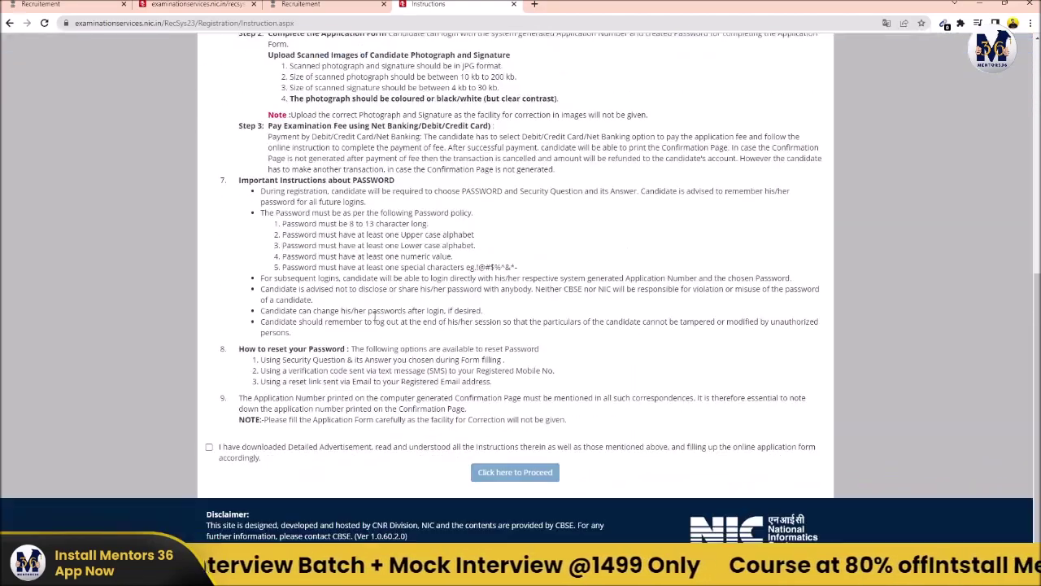
{"action": "scroll", "coordinate": [379, 316], "scroll_direction": "up", "scroll_amount": 5}
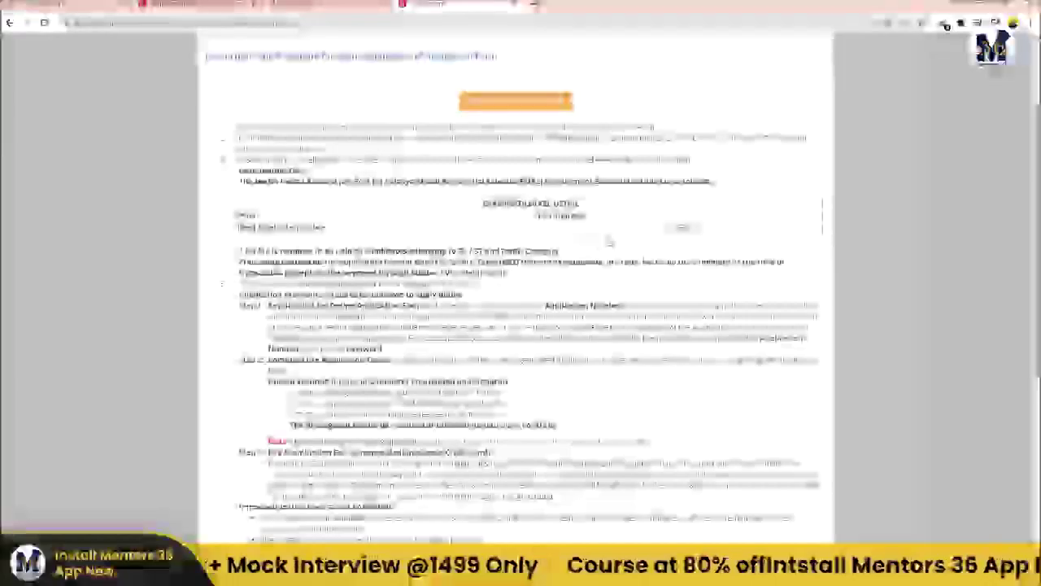
{"action": "left_click_drag", "start_coordinate": [666, 227], "coordinate": [698, 229]}
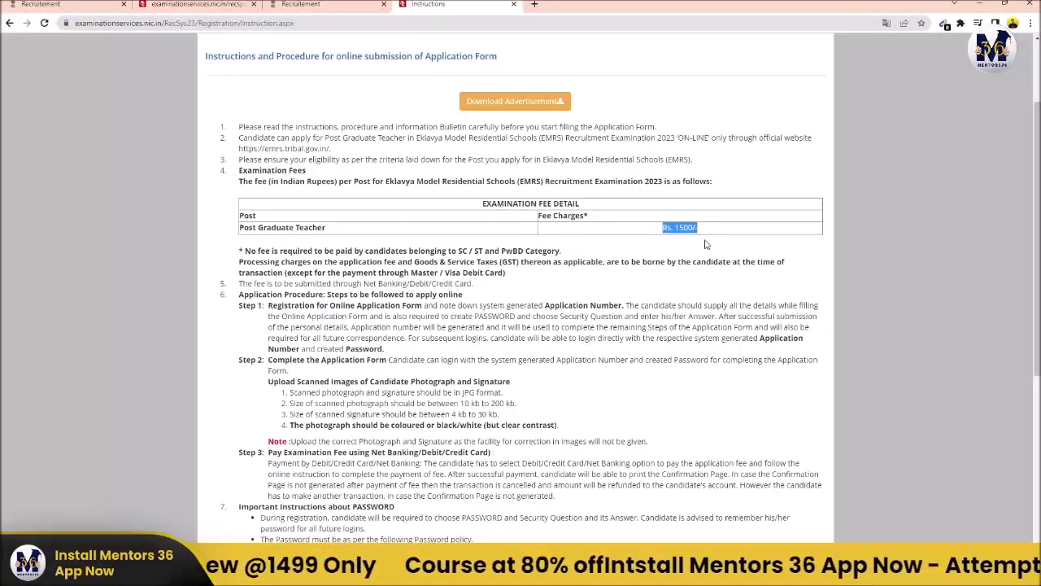
{"action": "left_click_drag", "start_coordinate": [480, 203], "coordinate": [329, 251]}
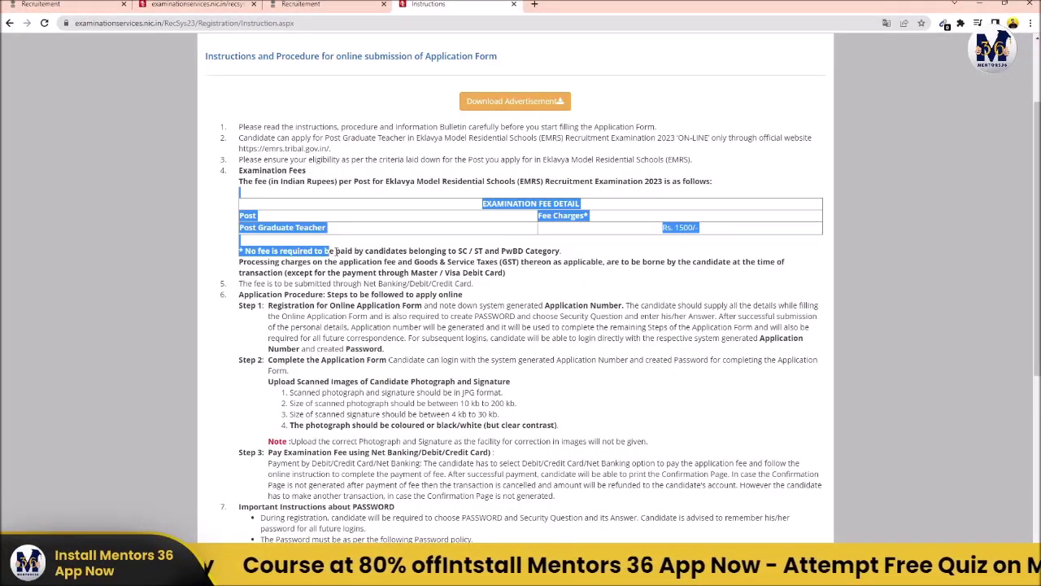
{"action": "left_click_drag", "start_coordinate": [402, 251], "coordinate": [574, 259]}
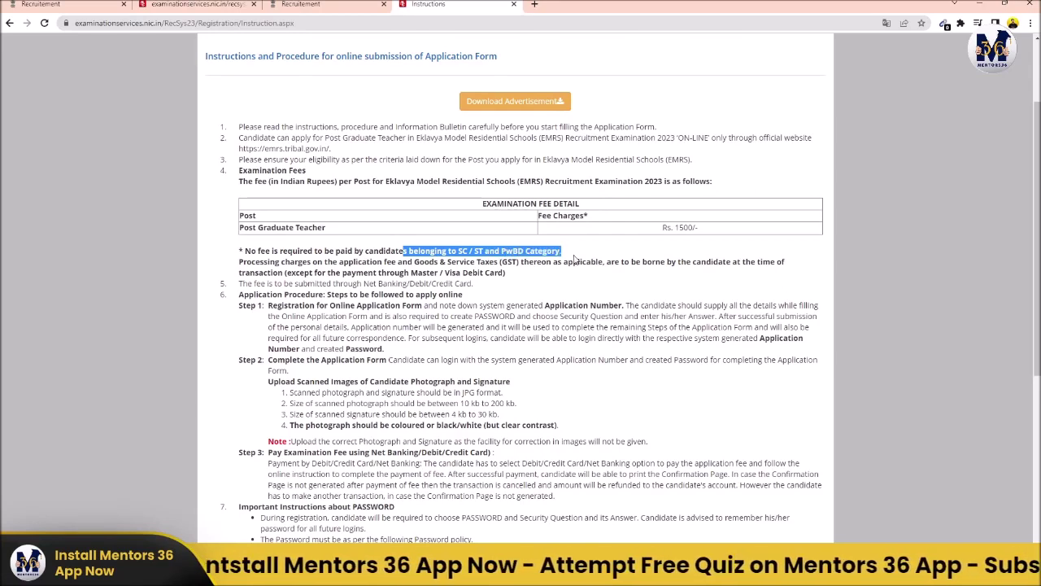
{"action": "left_click", "coordinate": [489, 253]}
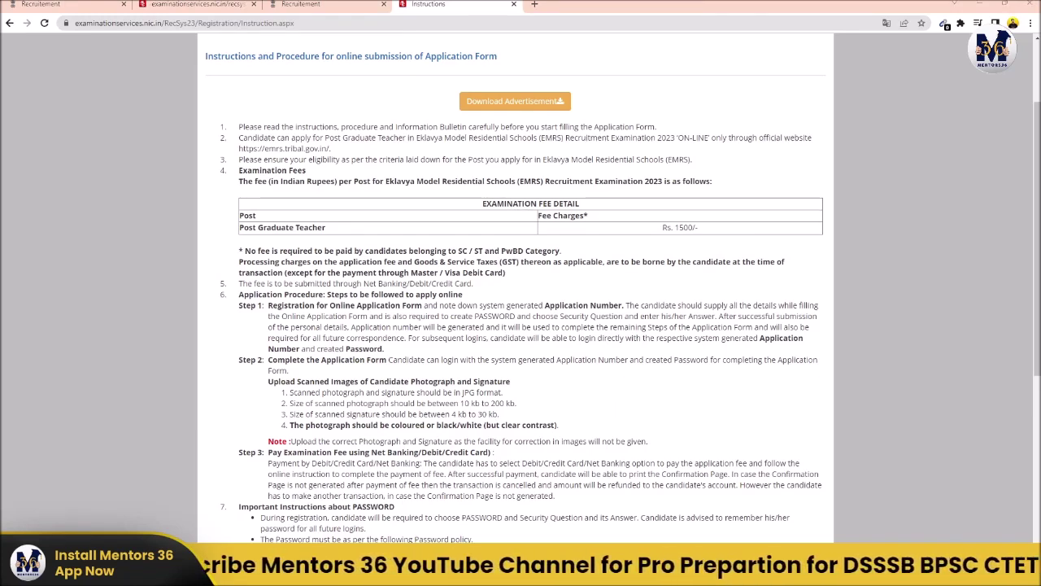
Try downloading the advertisement, then return to the instructions and accept the declaration.
{"action": "scroll", "coordinate": [520, 309], "scroll_direction": "up", "scroll_amount": 2}
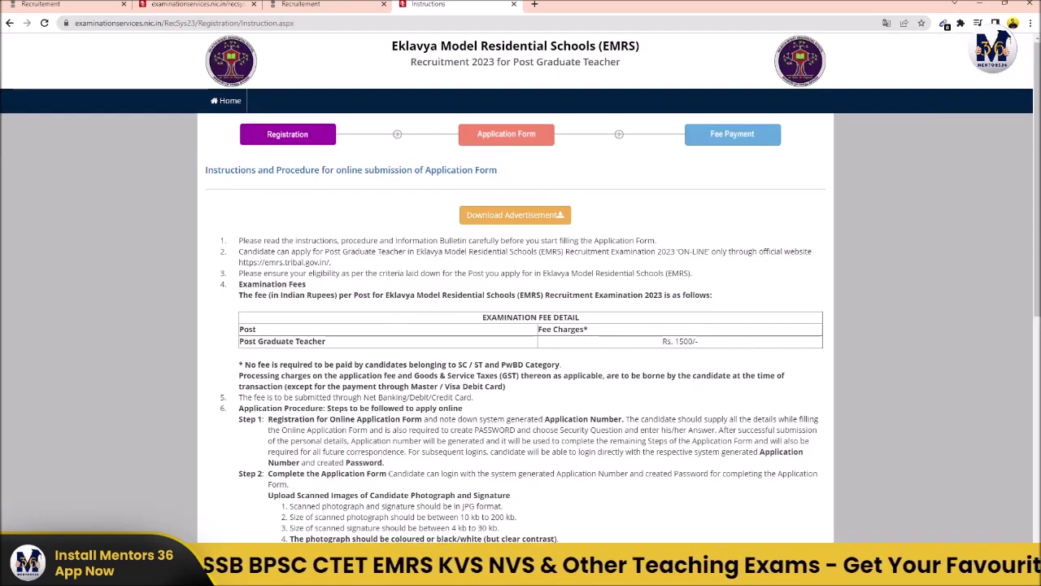
{"action": "left_click", "coordinate": [509, 216]}
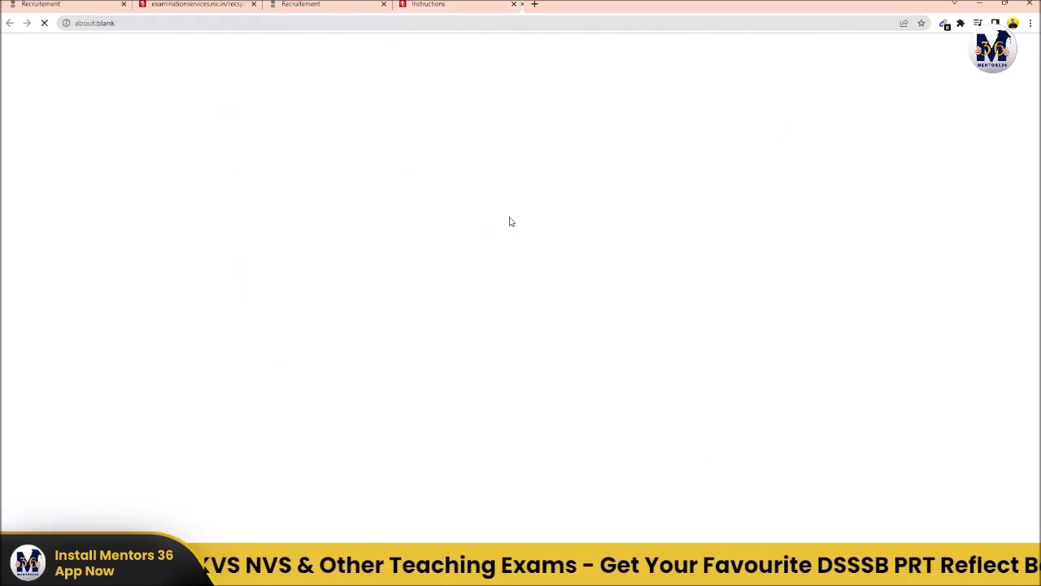
{"action": "left_click", "coordinate": [452, 3]}
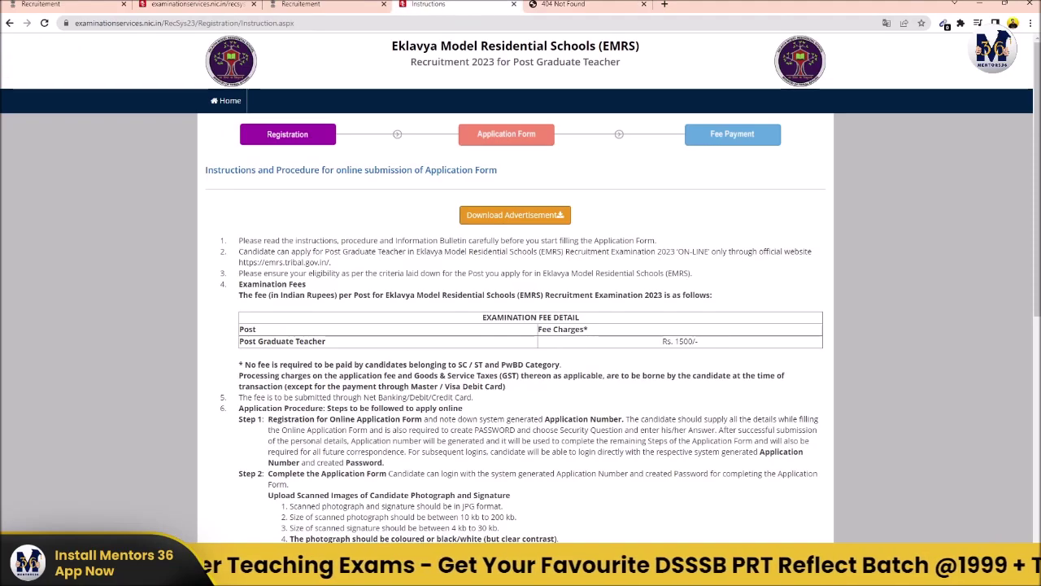
{"action": "scroll", "coordinate": [512, 228], "scroll_direction": "down", "scroll_amount": 1}
{"action": "scroll", "coordinate": [513, 226], "scroll_direction": "down", "scroll_amount": 5}
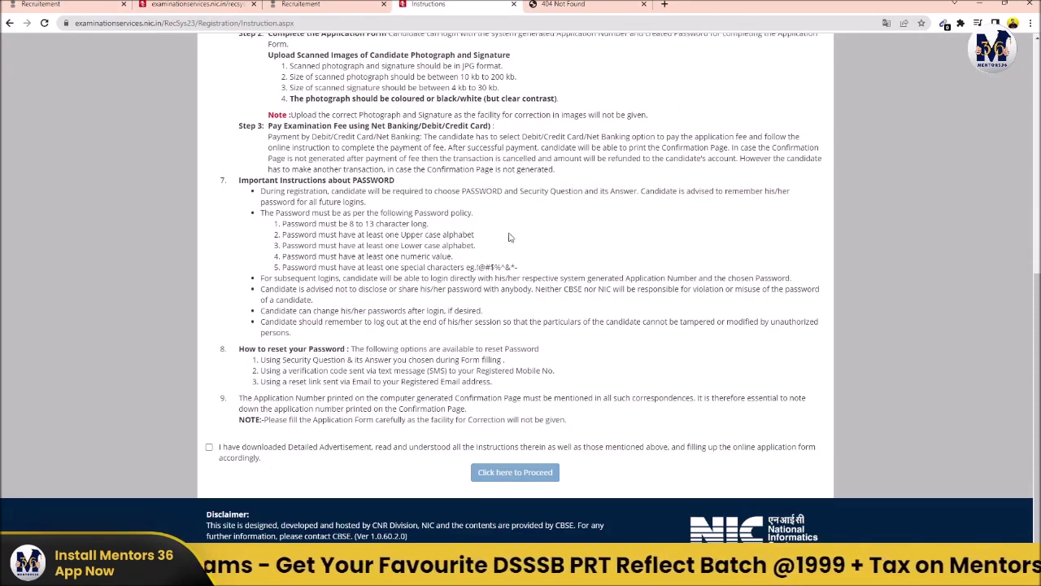
{"action": "left_click", "coordinate": [209, 447]}
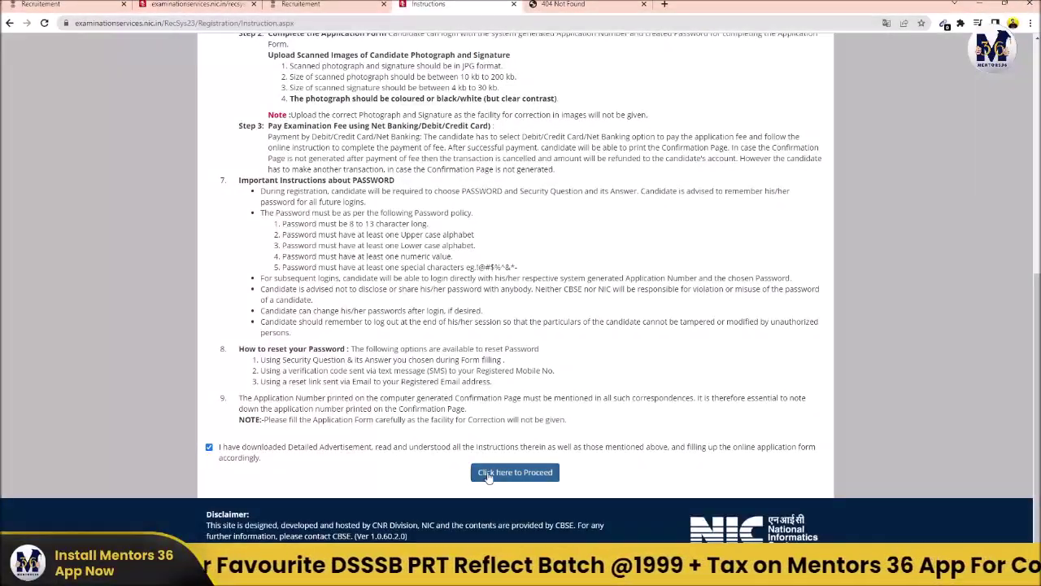
Enter the candidate's, father's and mother's names, the 1994 birth date, gender and ID number.
{"action": "left_click", "coordinate": [483, 472]}
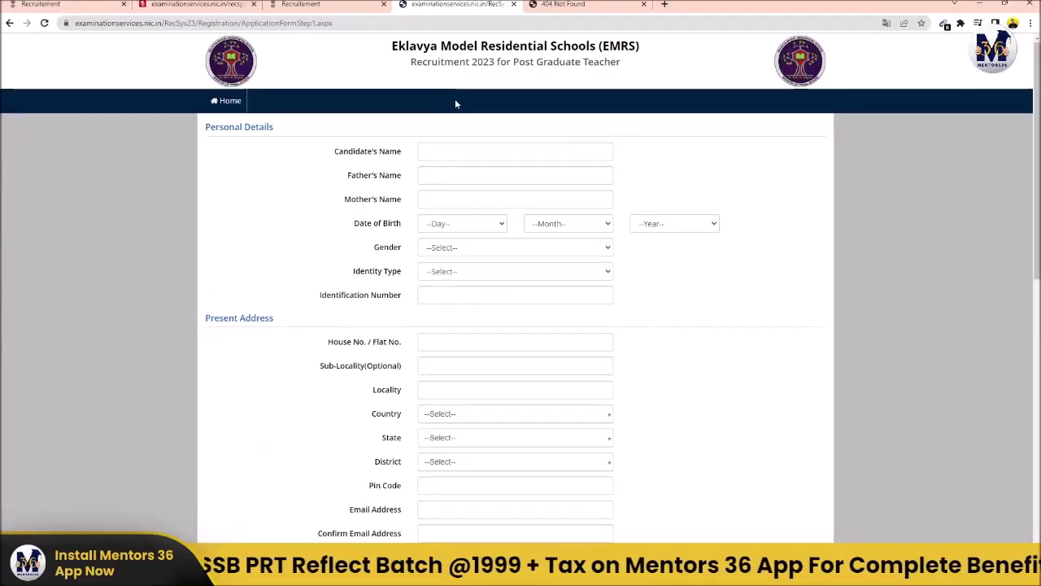
{"action": "scroll", "coordinate": [467, 330], "scroll_direction": "down", "scroll_amount": 7}
{"action": "scroll", "coordinate": [475, 316], "scroll_direction": "up", "scroll_amount": 6}
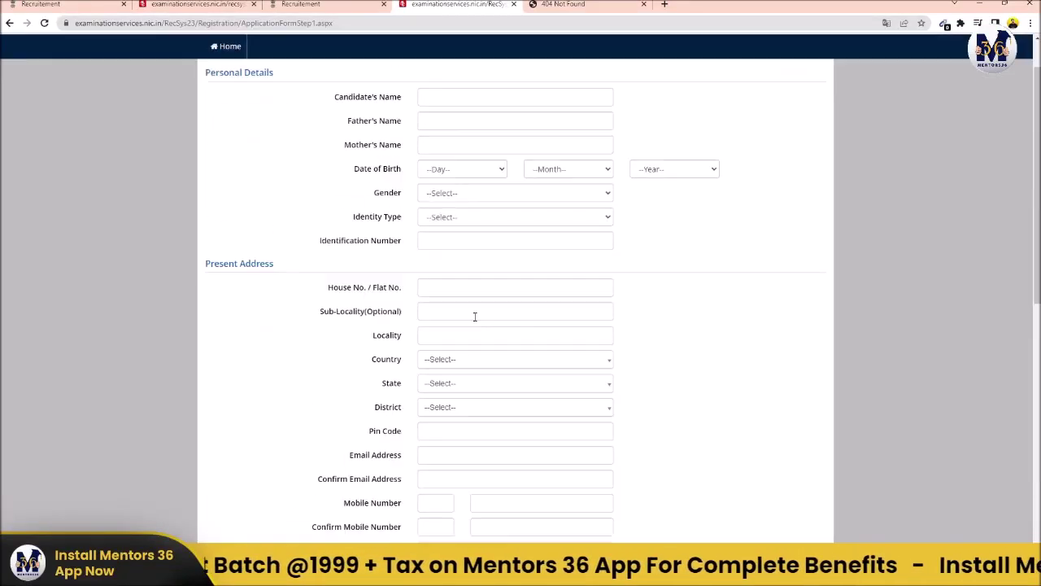
{"action": "scroll", "coordinate": [1002, 449], "scroll_direction": "up", "scroll_amount": 2}
{"action": "left_click", "coordinate": [518, 151]}
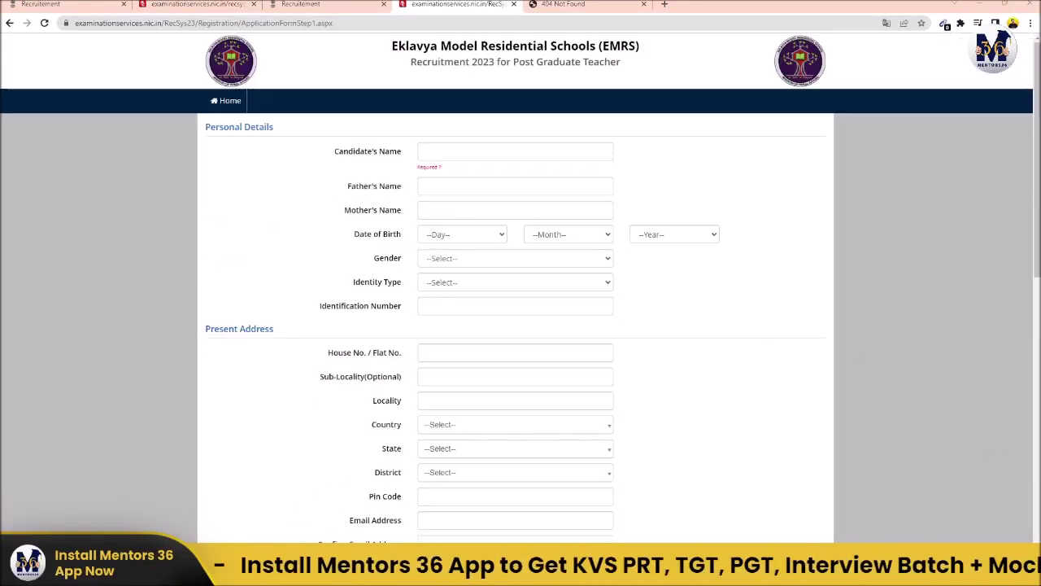
{"action": "key", "text": "Tab"}
{"action": "key", "text": "Tab"}
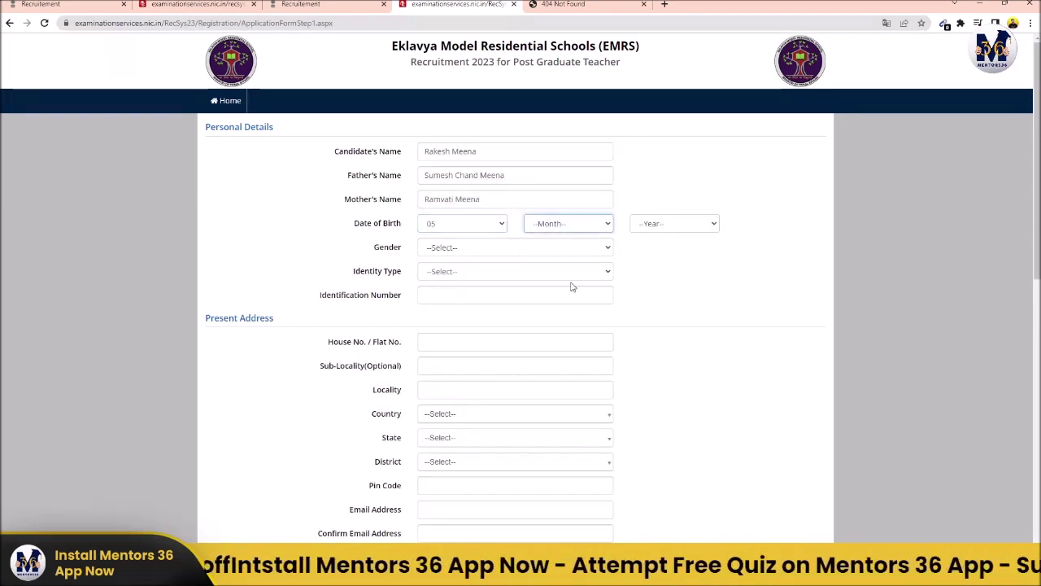
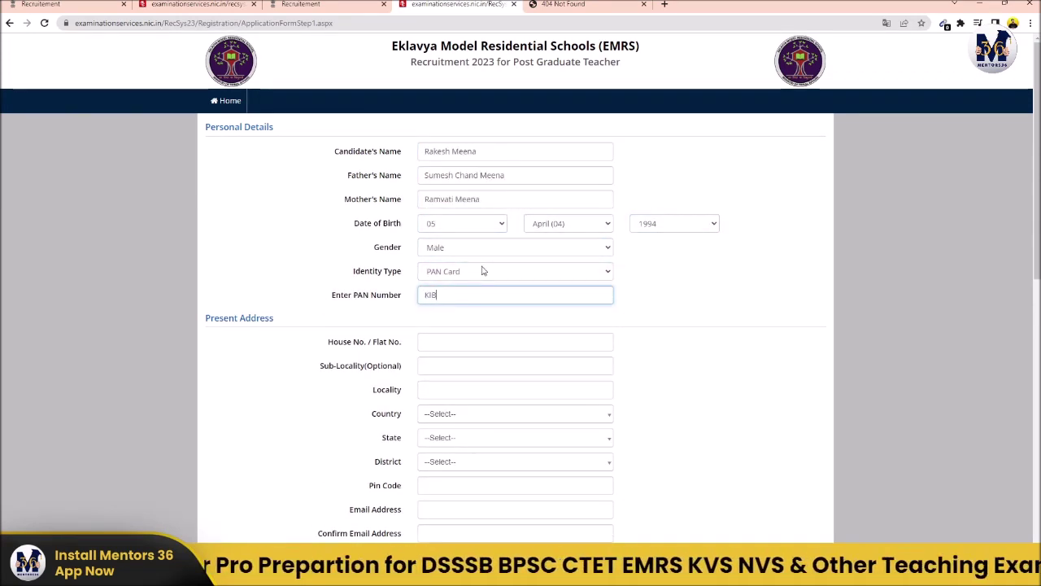
Fill in the present address with country India, state Delhi, district West Delhi and PIN code.
{"action": "left_click", "coordinate": [437, 345]}
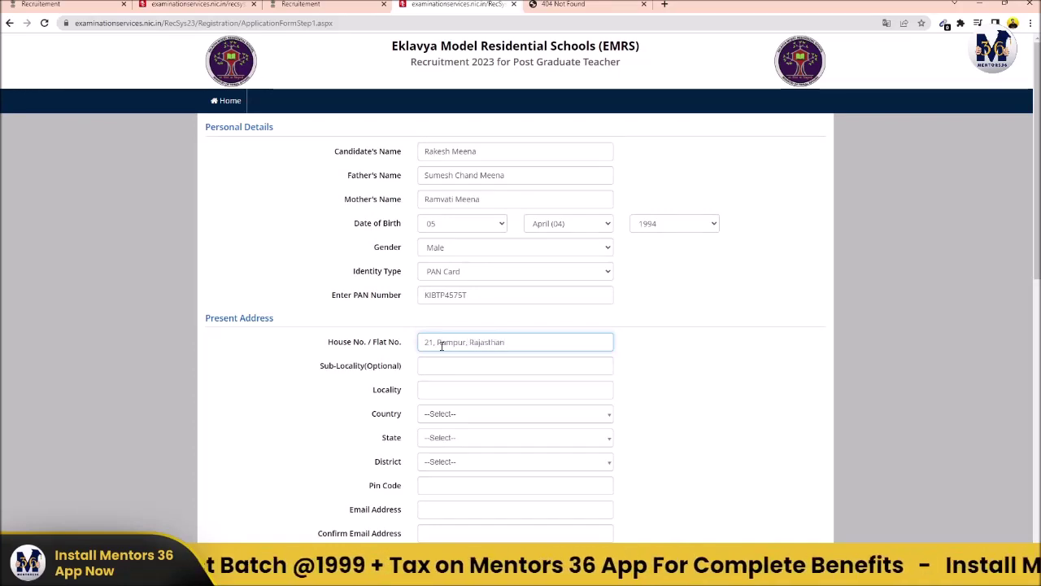
{"action": "scroll", "coordinate": [442, 345], "scroll_direction": "down", "scroll_amount": 1}
{"action": "left_click", "coordinate": [456, 359]}
{"action": "left_click", "coordinate": [454, 409]}
{"action": "left_click", "coordinate": [512, 382]}
{"action": "type", "text": "delhi"}
{"action": "left_click", "coordinate": [512, 407]}
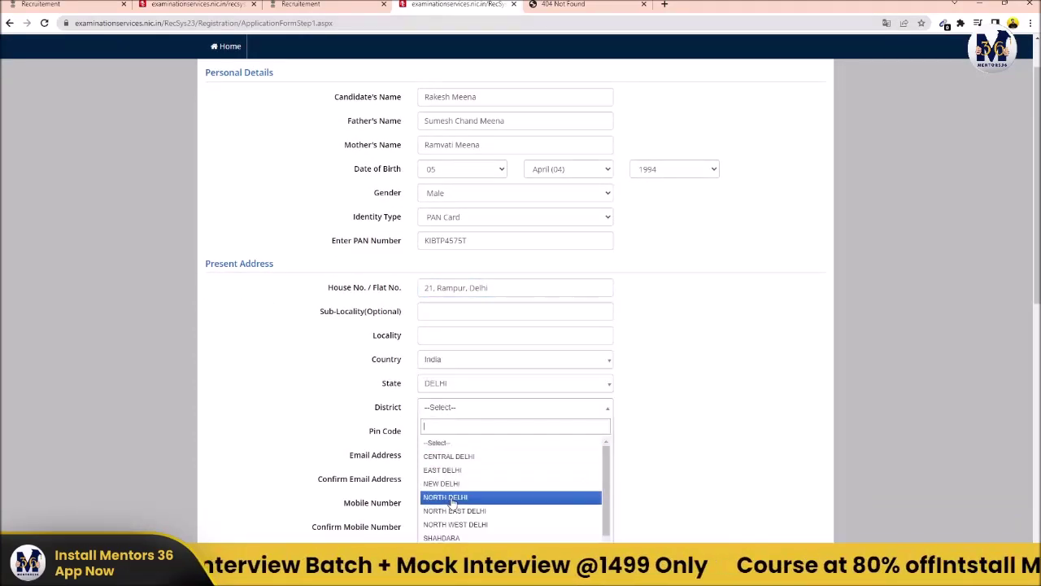
{"action": "type", "text": "west \t110091"}
{"action": "scroll", "coordinate": [529, 339], "scroll_direction": "down", "scroll_amount": 1}
{"action": "left_click", "coordinate": [530, 339]}
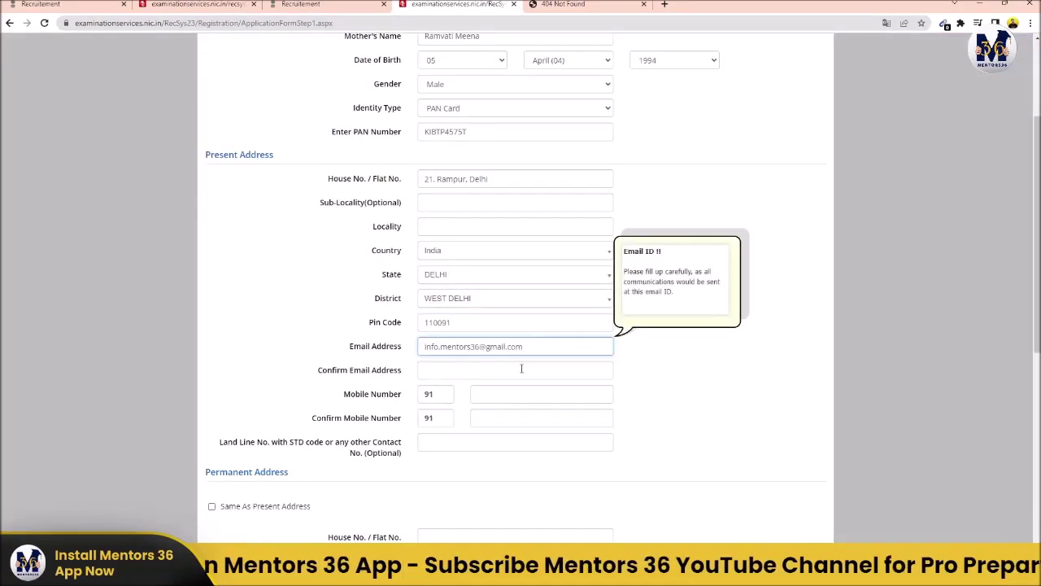
Enter and confirm the contact e-mail and mobile number, and mark permanent address same as present.
{"action": "left_click", "coordinate": [522, 370]}
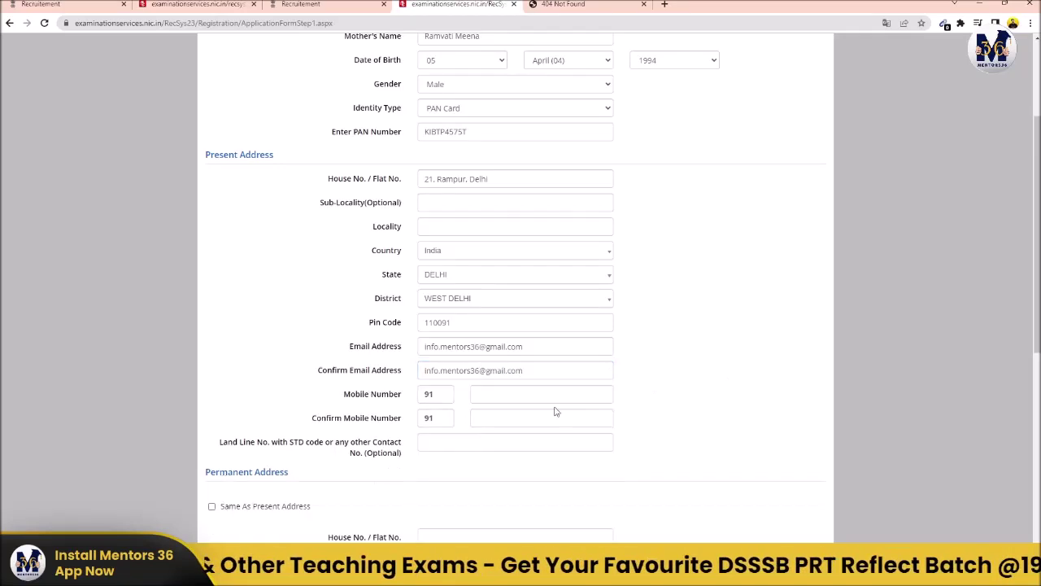
{"action": "left_click", "coordinate": [555, 396]}
{"action": "left_click", "coordinate": [550, 417]}
{"action": "key", "text": "Tab"}
{"action": "key", "text": "Tab"}
{"action": "key", "text": "space"}
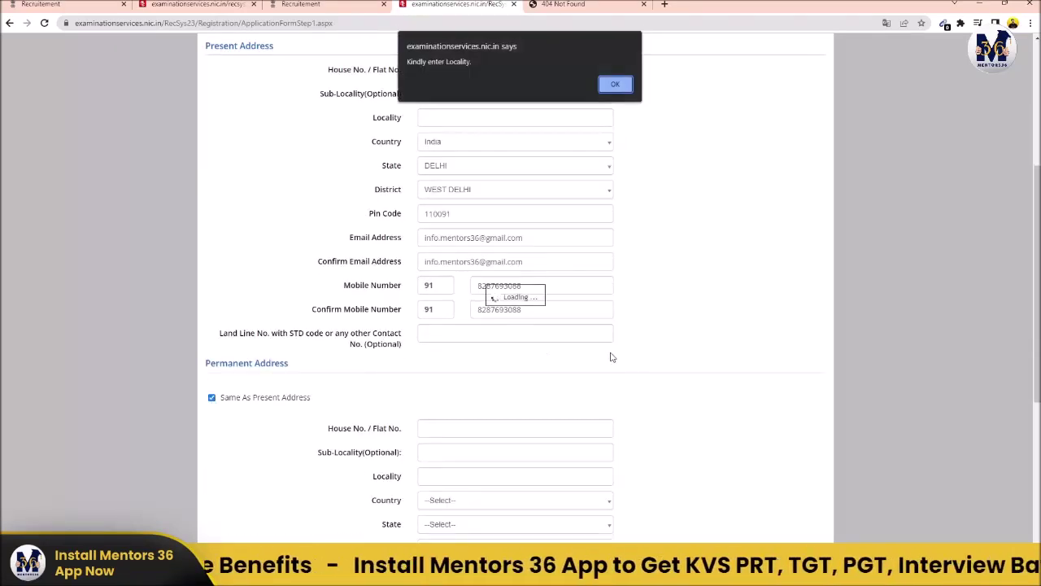
{"action": "key", "text": "Return"}
{"action": "type", "text": "new delhi"}
{"action": "scroll", "coordinate": [617, 301], "scroll_direction": "down", "scroll_amount": 2}
Set and confirm the account password, choose the neighbour's pet name security question, and submit.
{"action": "left_click", "coordinate": [503, 315]}
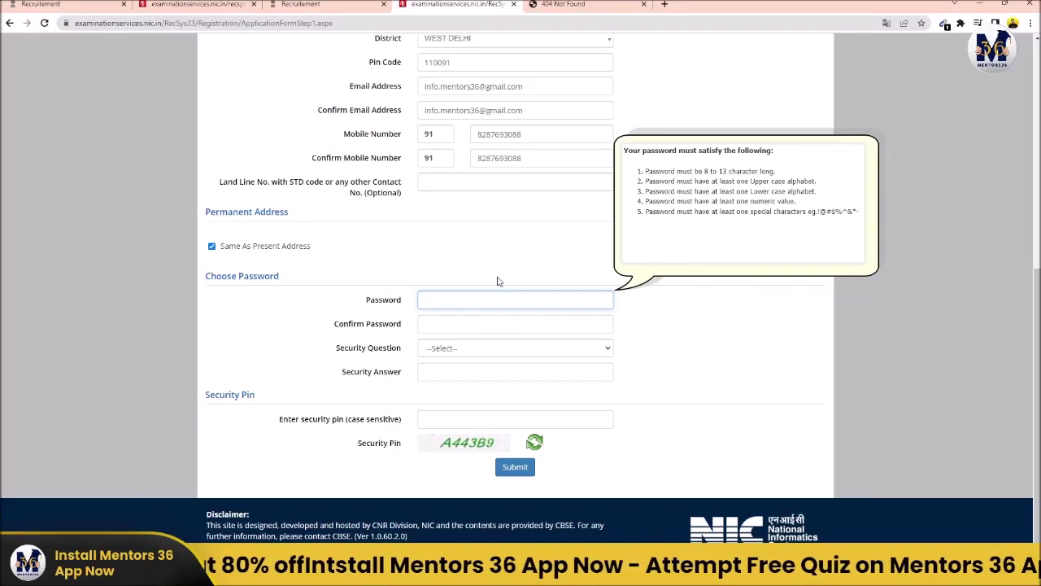
{"action": "left_click", "coordinate": [476, 323]}
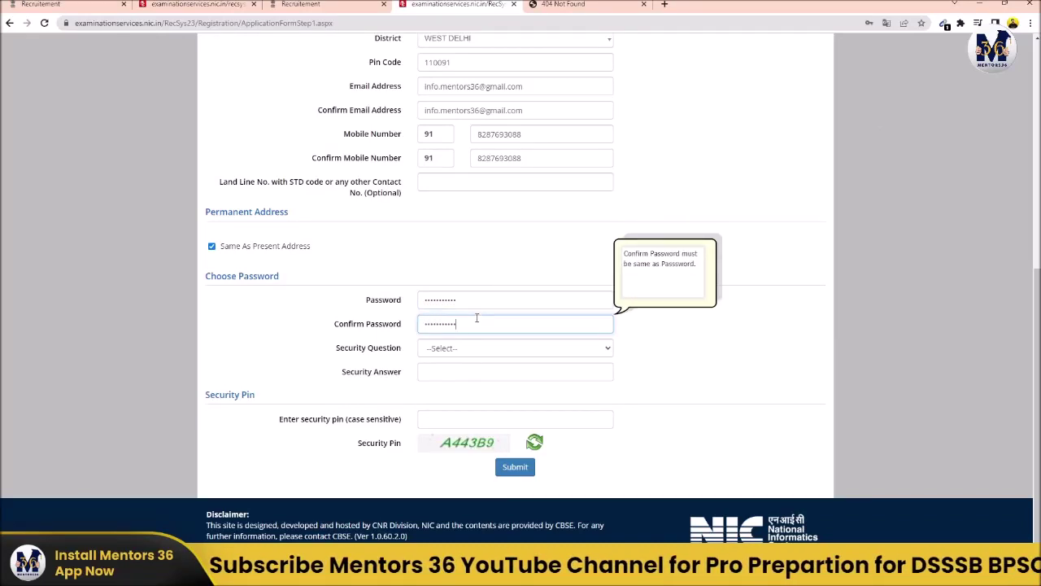
{"action": "key", "text": "Tab"}
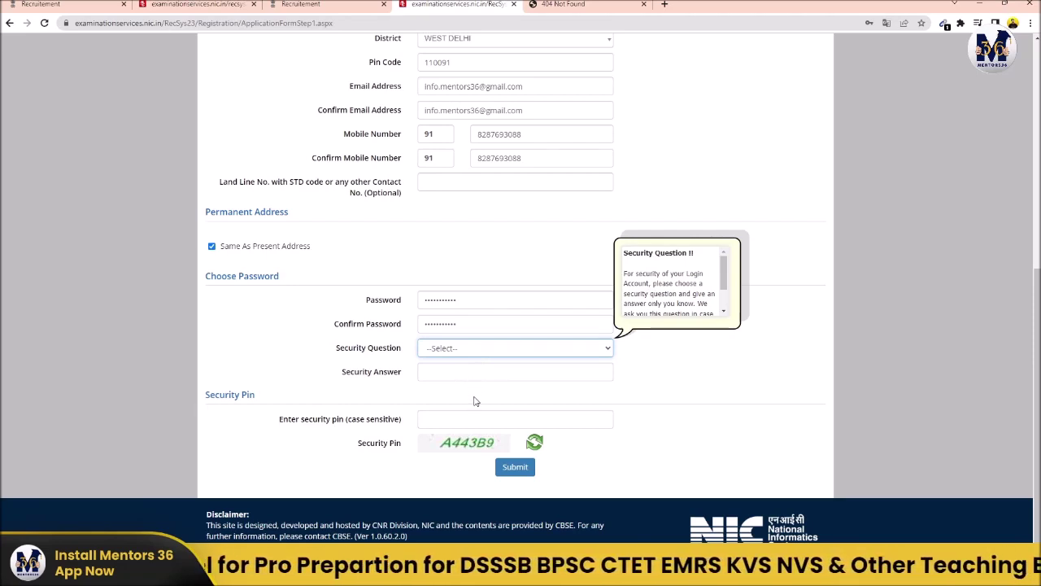
{"action": "key", "text": "Down"}
{"action": "left_click", "coordinate": [467, 373]}
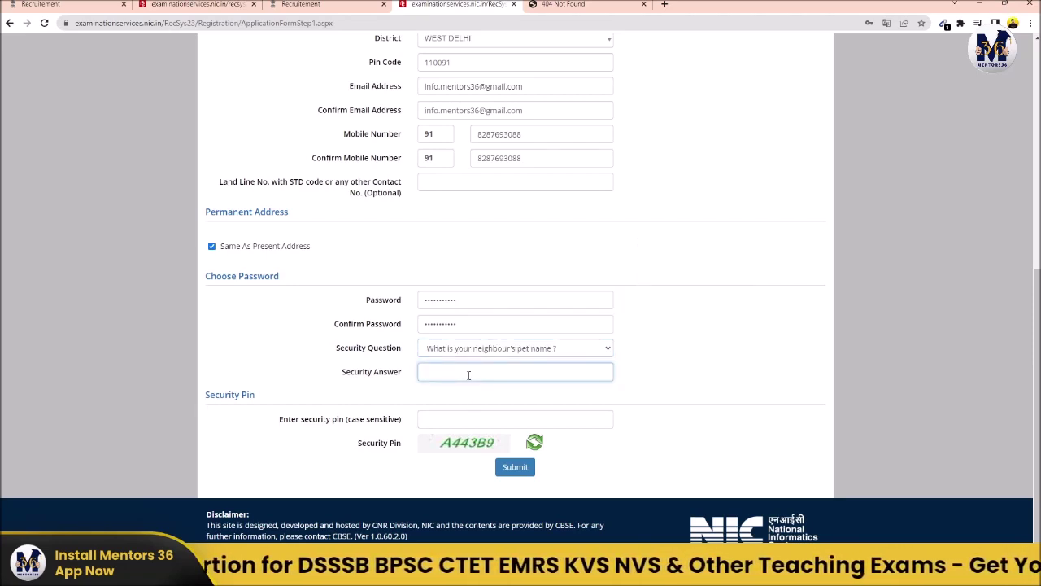
{"action": "left_click", "coordinate": [466, 423]}
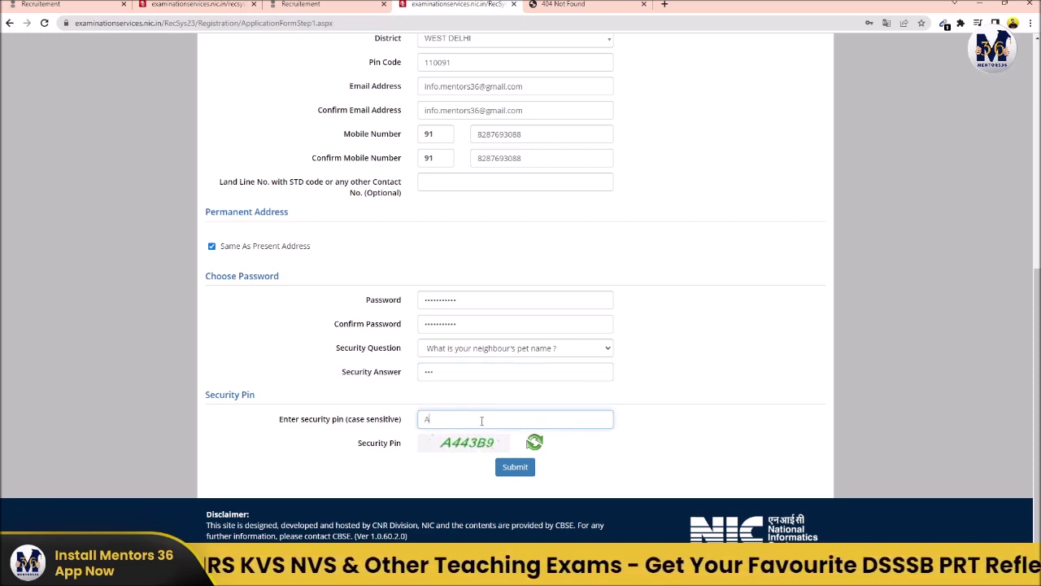
{"action": "left_click", "coordinate": [513, 468]}
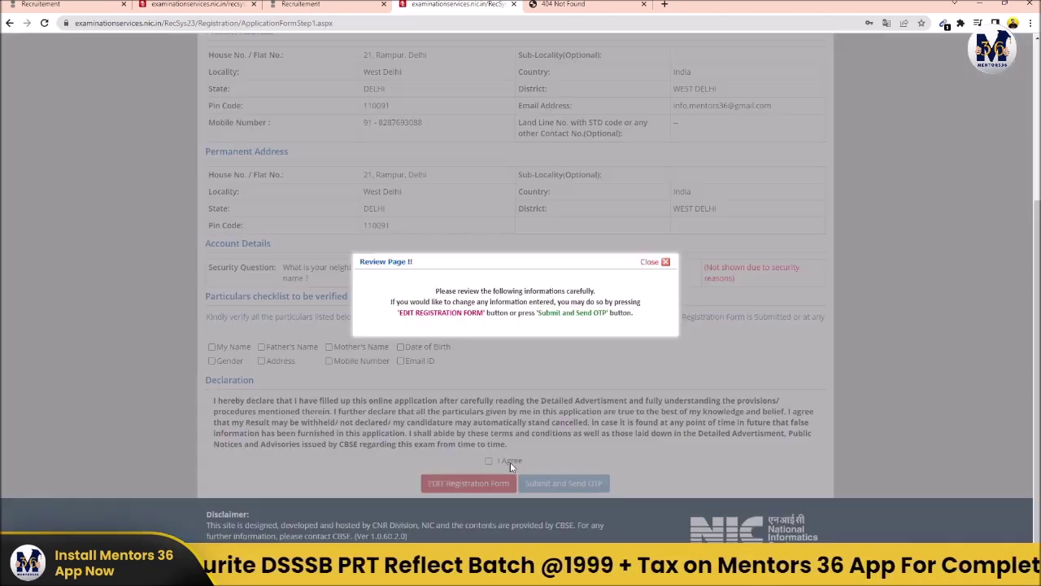
Dismiss the review notice and check the candidate's and parents' names on the review page.
{"action": "left_click", "coordinate": [663, 262]}
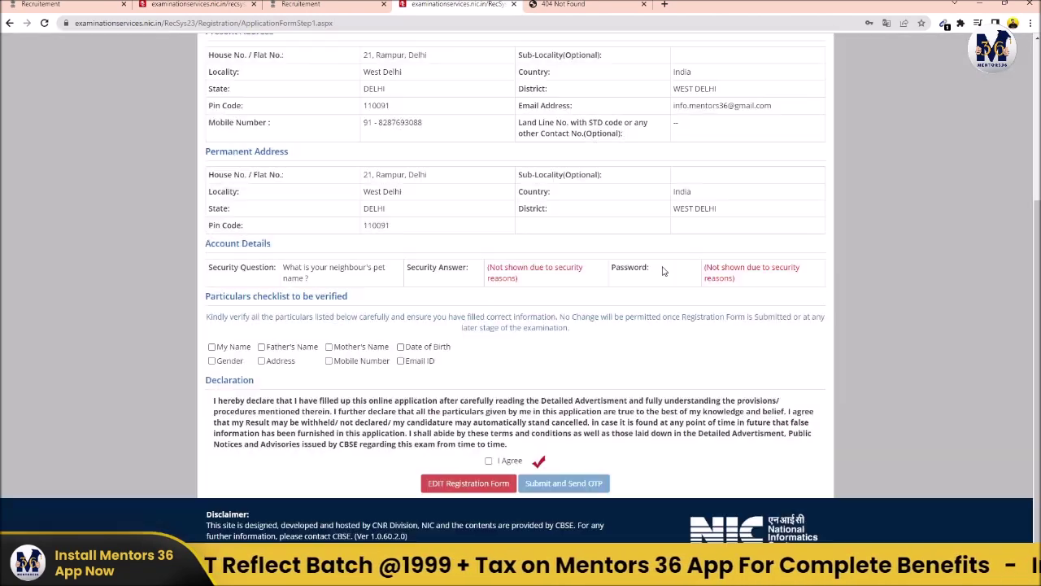
{"action": "scroll", "coordinate": [383, 186], "scroll_direction": "up", "scroll_amount": 3}
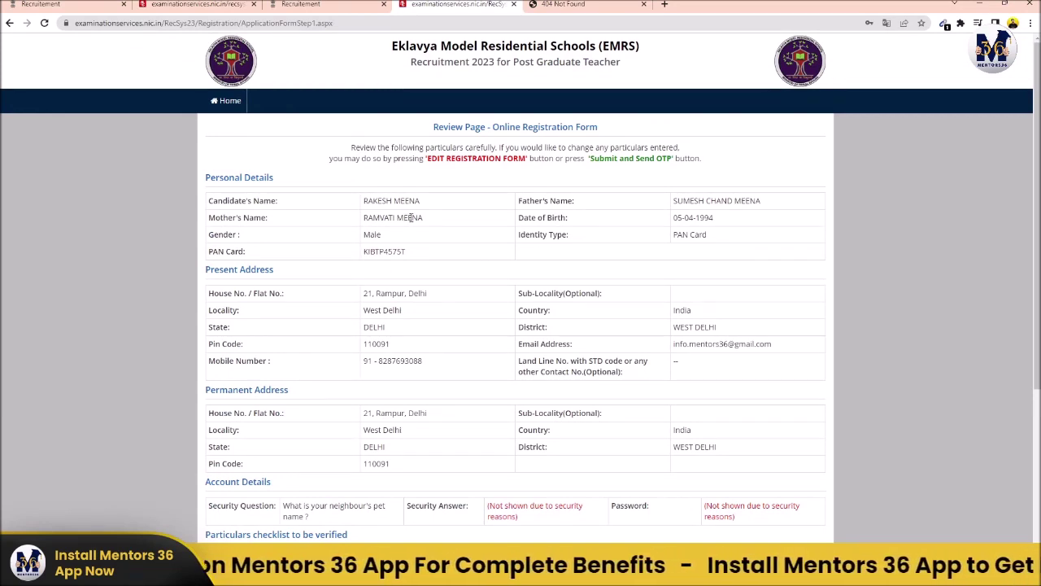
{"action": "left_click_drag", "start_coordinate": [363, 205], "coordinate": [424, 218]}
{"action": "left_click_drag", "start_coordinate": [694, 201], "coordinate": [763, 201]}
{"action": "left_click", "coordinate": [699, 215]}
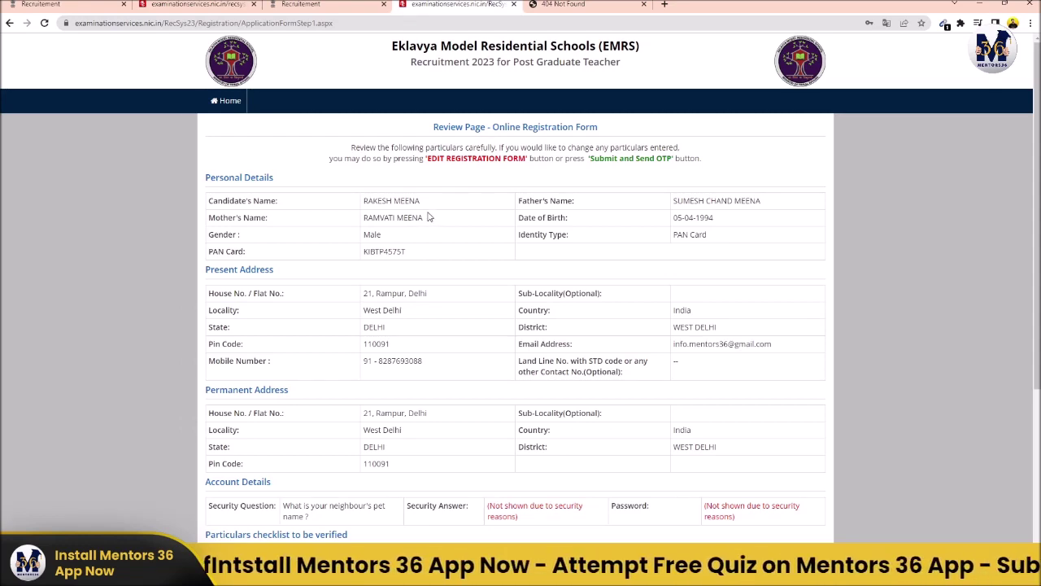
Tick all eight checklist particulars, accept the declaration, and submit to receive the OTP.
{"action": "scroll", "coordinate": [423, 244], "scroll_direction": "down", "scroll_amount": 3}
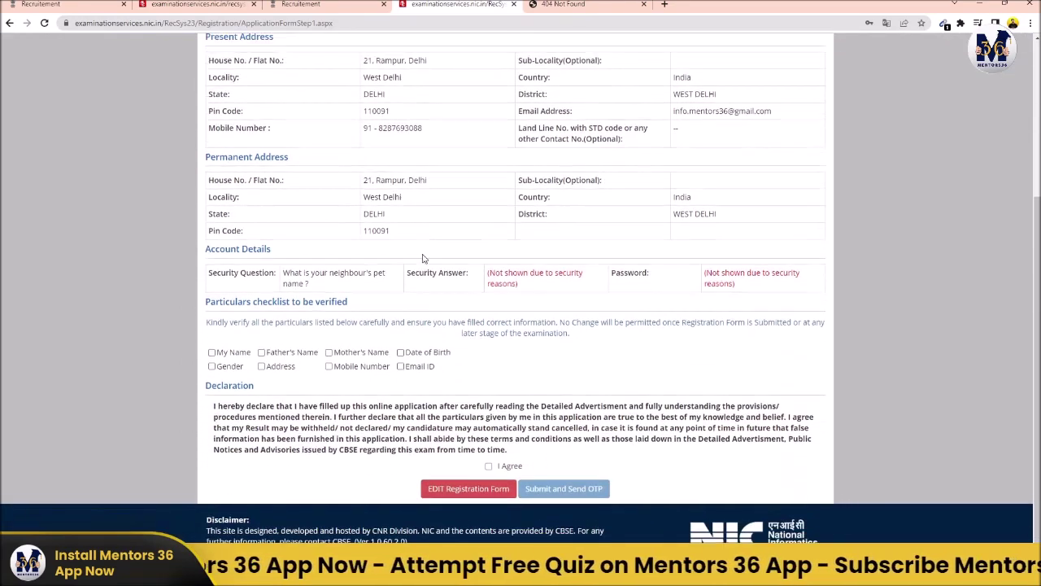
{"action": "left_click", "coordinate": [227, 348]}
{"action": "left_click", "coordinate": [228, 362]}
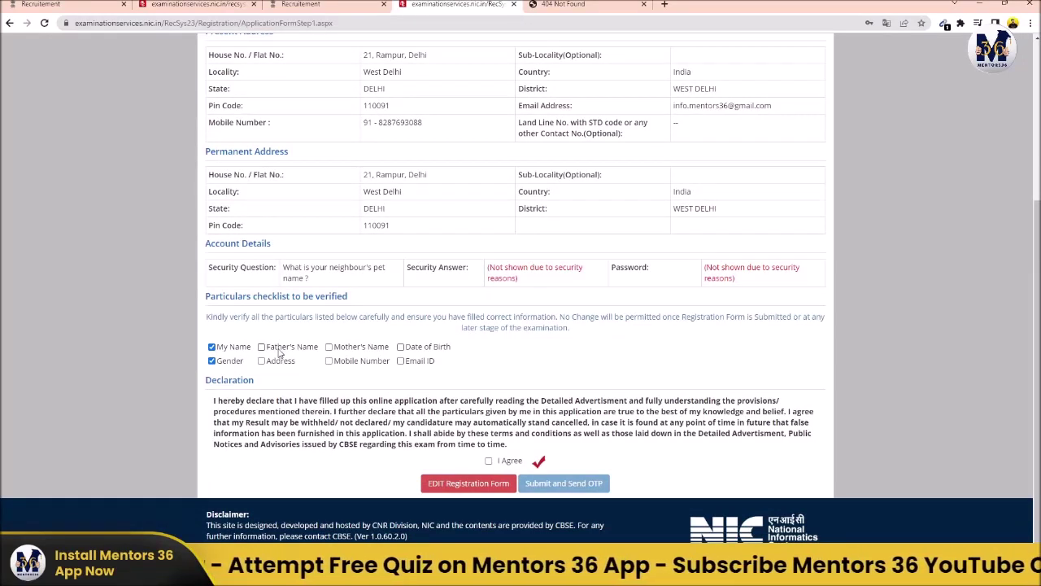
{"action": "left_click", "coordinate": [280, 348]}
{"action": "left_click", "coordinate": [261, 360]}
{"action": "left_click", "coordinate": [328, 347]}
{"action": "left_click", "coordinate": [329, 361]}
{"action": "left_click", "coordinate": [401, 346]}
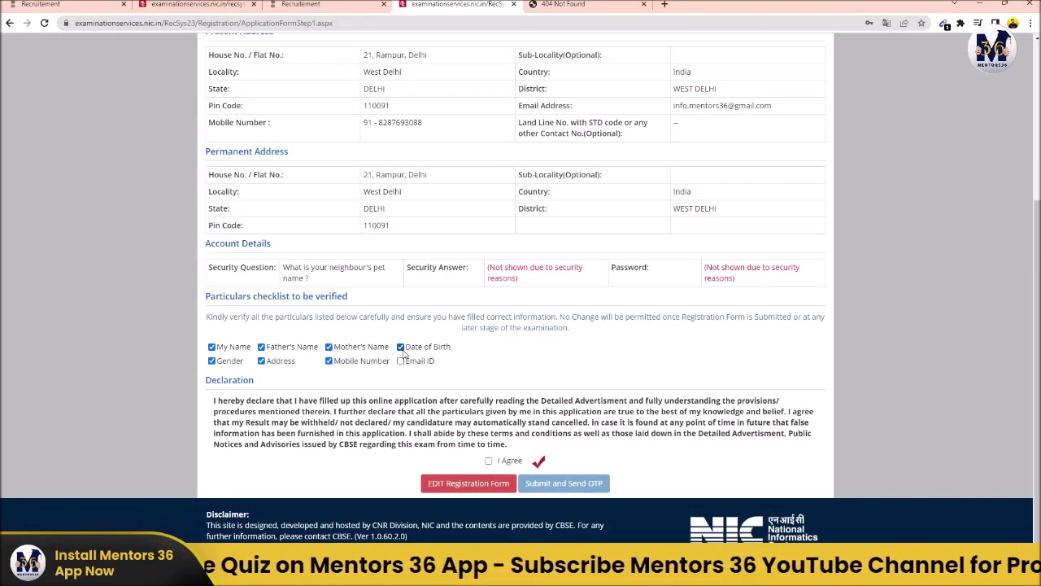
{"action": "left_click", "coordinate": [400, 360]}
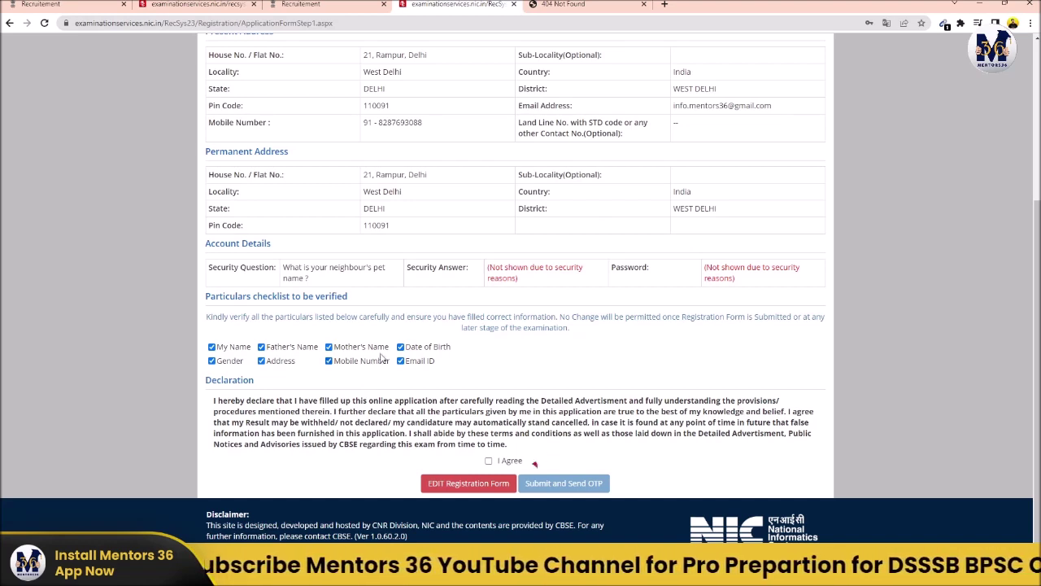
{"action": "left_click", "coordinate": [489, 462]}
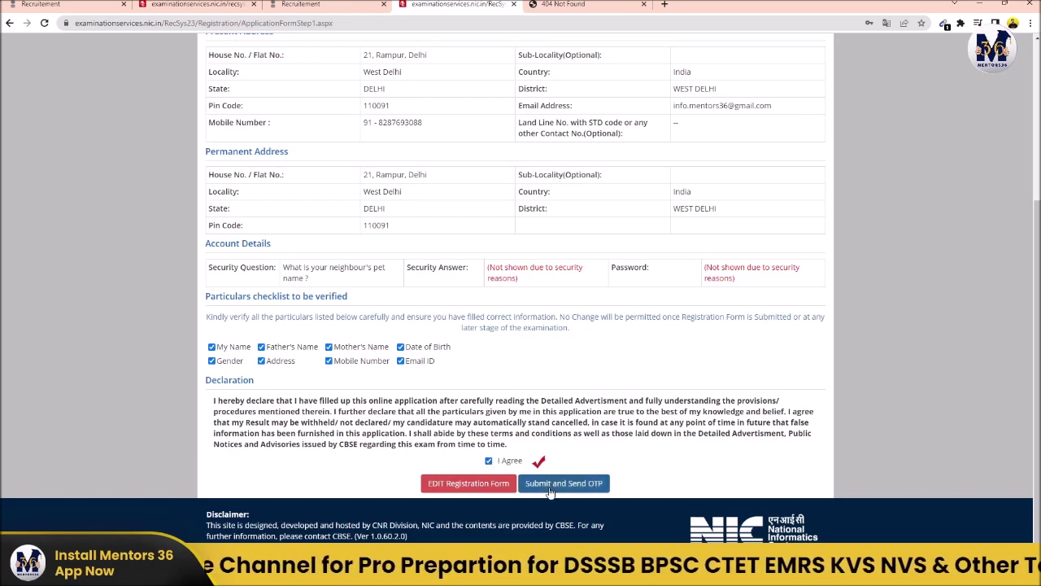
{"action": "left_click", "coordinate": [566, 484]}
{"action": "left_click", "coordinate": [505, 319]}
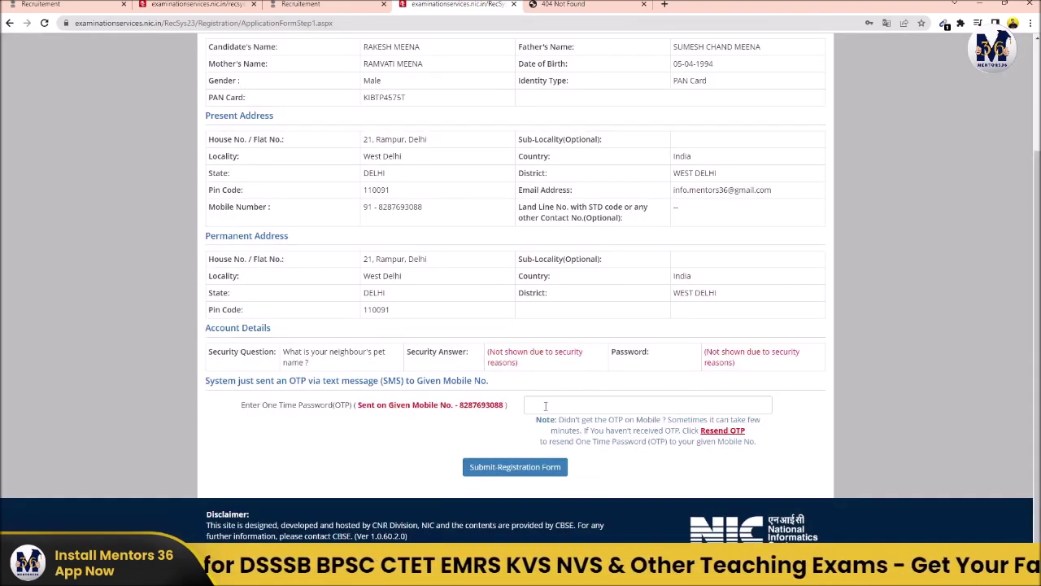
Enter the received mobile OTP and submit the registration form.
{"action": "left_click", "coordinate": [545, 405]}
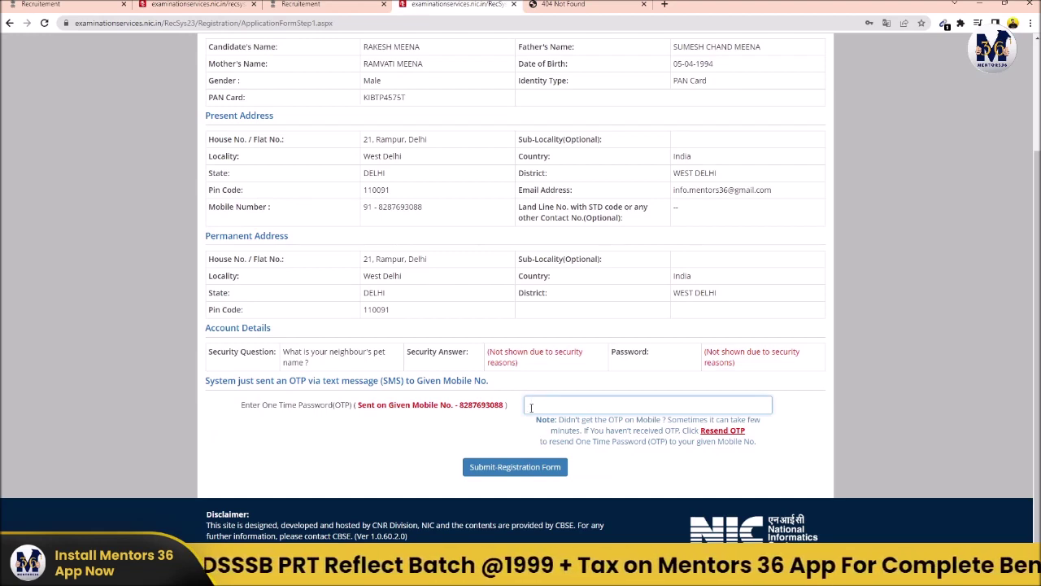
{"action": "left_click", "coordinate": [515, 466]}
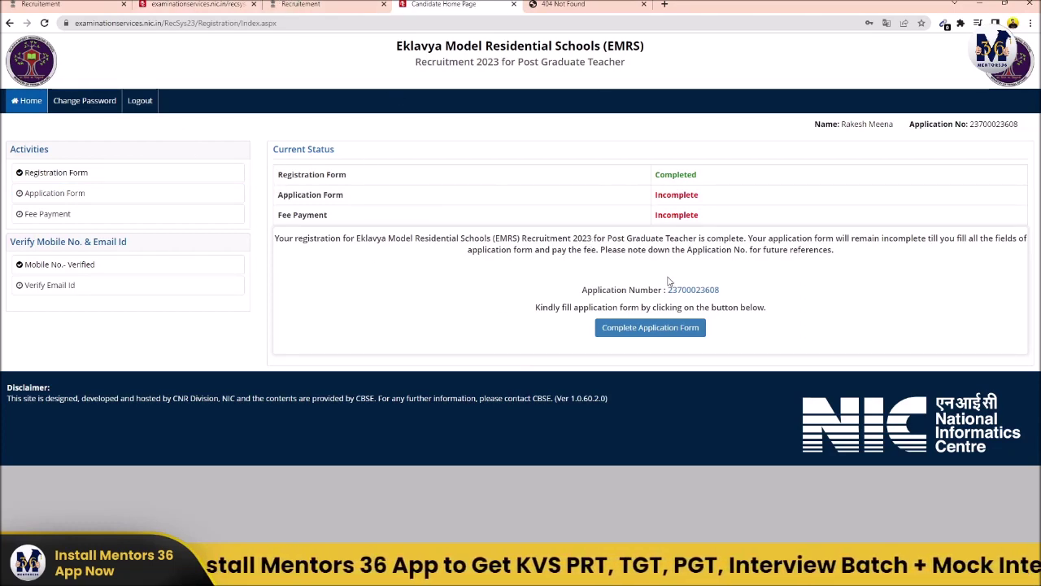
Note the issued application number and open the Complete Application Form steps.
{"action": "left_click_drag", "start_coordinate": [669, 283], "coordinate": [738, 288]}
{"action": "left_click", "coordinate": [739, 286]}
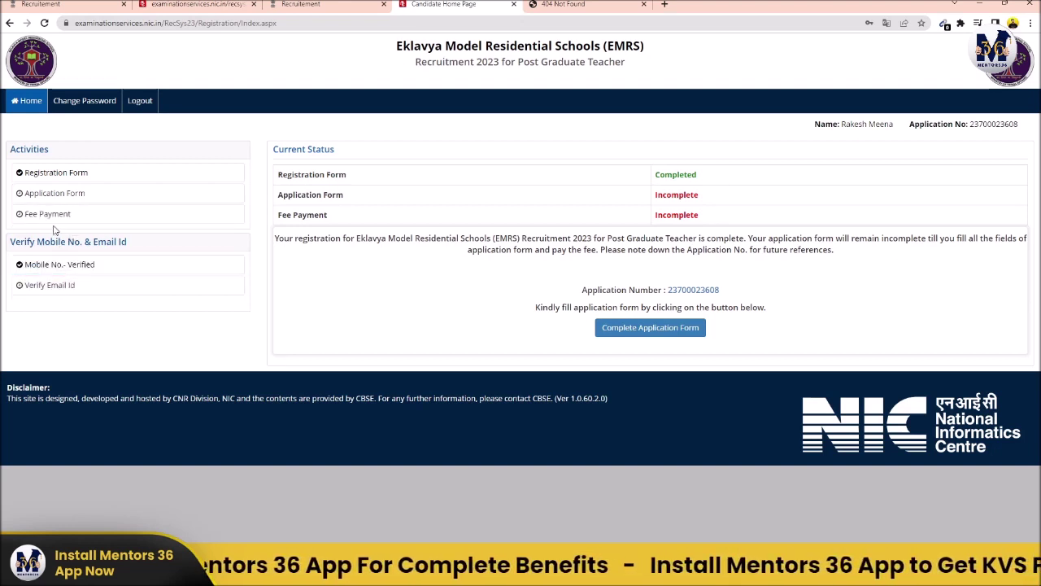
{"action": "left_click", "coordinate": [652, 335]}
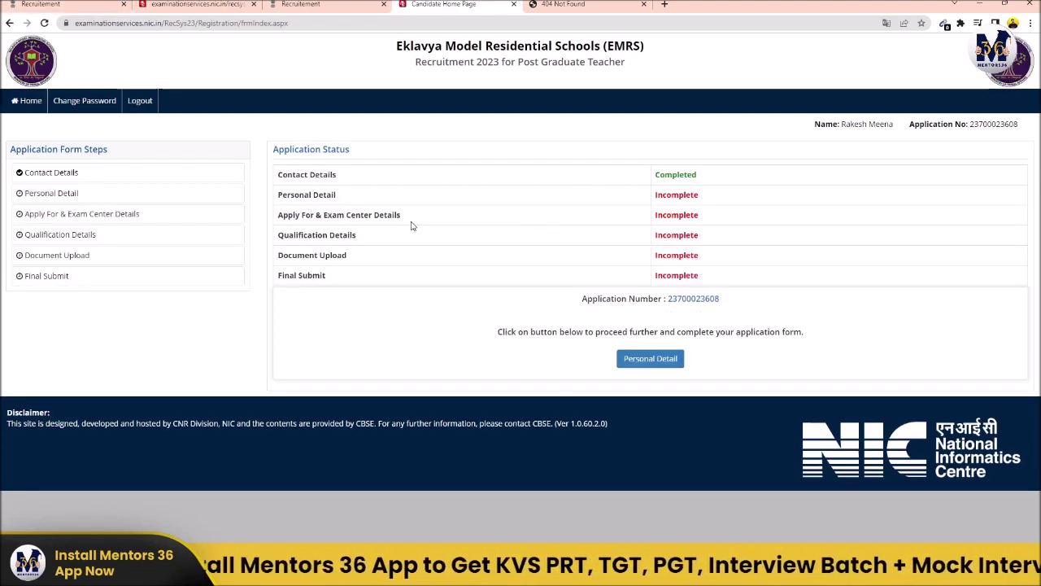
Review the pending steps in the Application Status table and open Personal Detail.
{"action": "left_click_drag", "start_coordinate": [290, 196], "coordinate": [392, 214]}
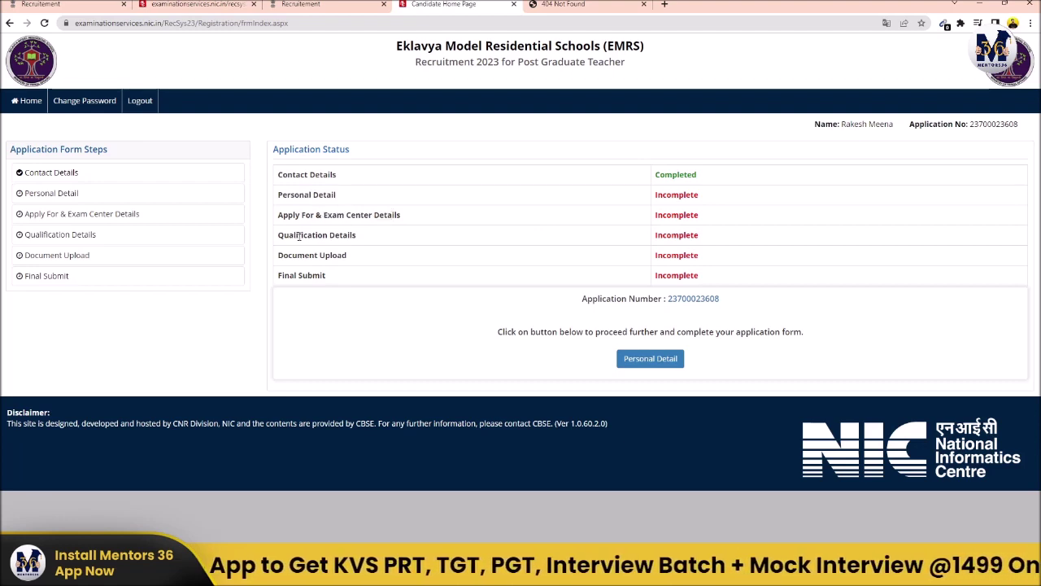
{"action": "left_click_drag", "start_coordinate": [295, 235], "coordinate": [345, 255]}
{"action": "left_click_drag", "start_coordinate": [327, 275], "coordinate": [328, 276]}
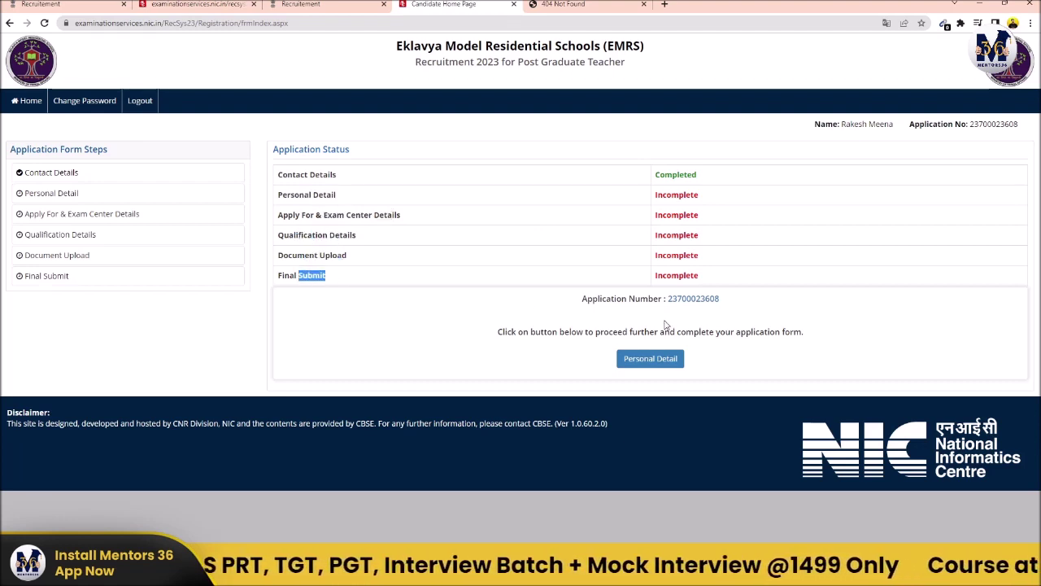
{"action": "left_click", "coordinate": [648, 363]}
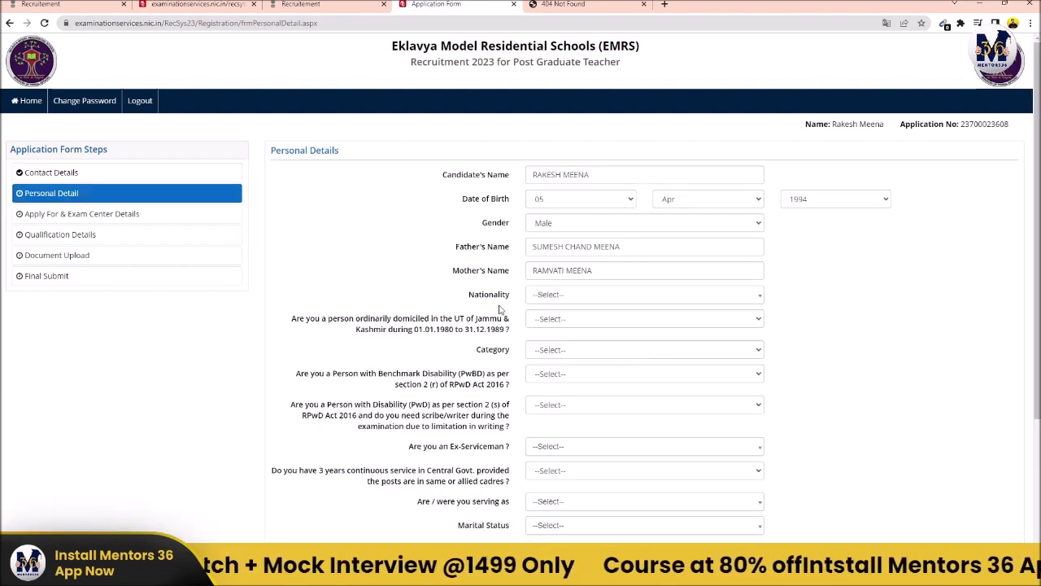
Set nationality Indian, J&K domicile No, category ST, and No for disability, scribe and Ex-Serviceman.
{"action": "left_click", "coordinate": [574, 295]}
{"action": "left_click", "coordinate": [574, 348]}
{"action": "left_click", "coordinate": [575, 319]}
{"action": "left_click", "coordinate": [575, 353]}
{"action": "left_click", "coordinate": [577, 354]}
{"action": "left_click", "coordinate": [580, 397]}
{"action": "scroll", "coordinate": [581, 326], "scroll_direction": "down", "scroll_amount": 2}
{"action": "left_click", "coordinate": [581, 267]}
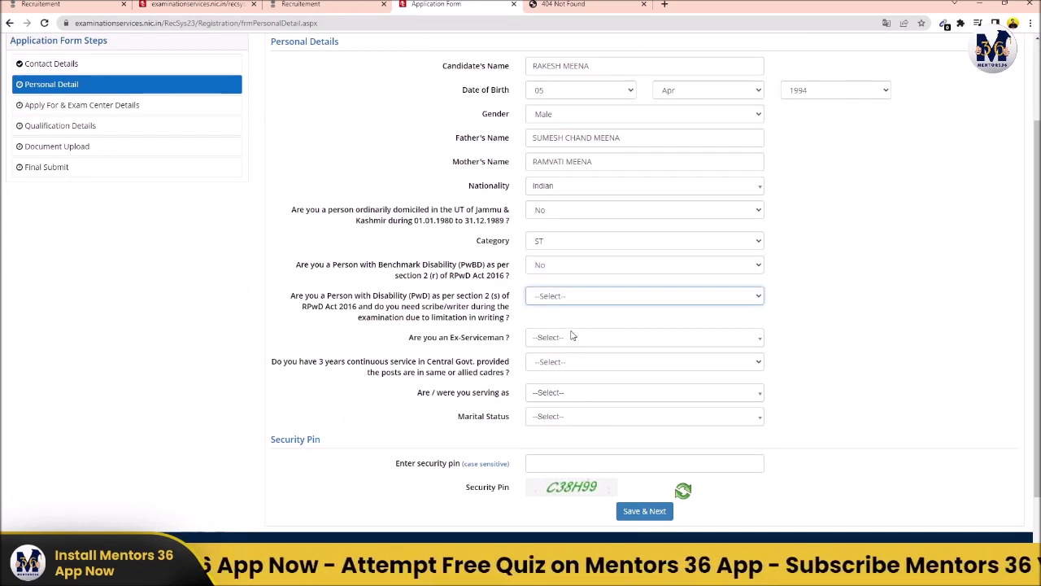
{"action": "left_click", "coordinate": [571, 336]}
{"action": "left_click", "coordinate": [571, 336]}
{"action": "left_click", "coordinate": [569, 381]}
{"action": "scroll", "coordinate": [346, 331], "scroll_direction": "down", "scroll_amount": 1}
Answer No to central government service, choose Not Applicable and Single, then save with the security pin.
{"action": "left_click_drag", "start_coordinate": [272, 314], "coordinate": [505, 319]}
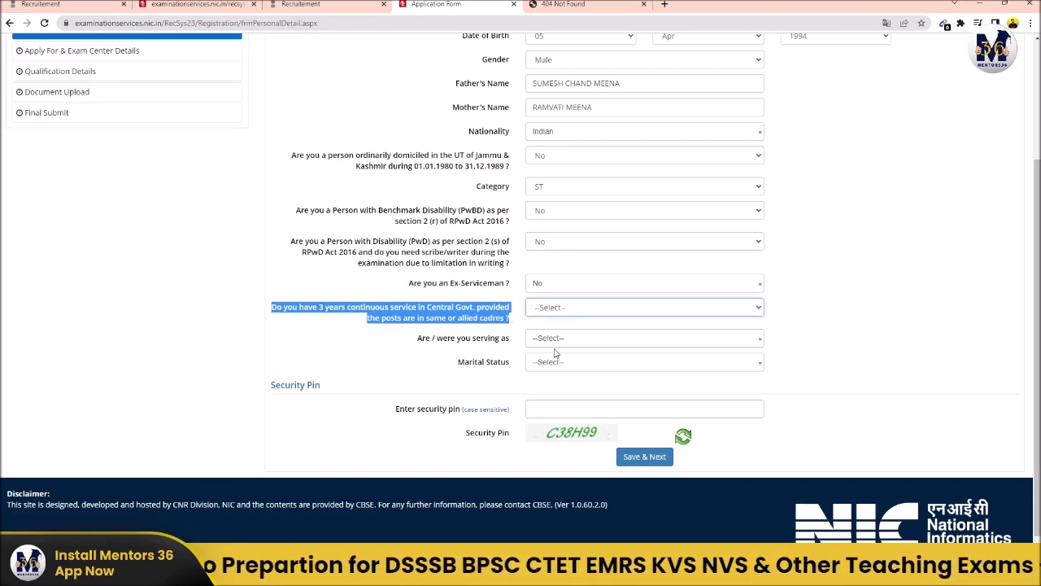
{"action": "left_click", "coordinate": [552, 350]}
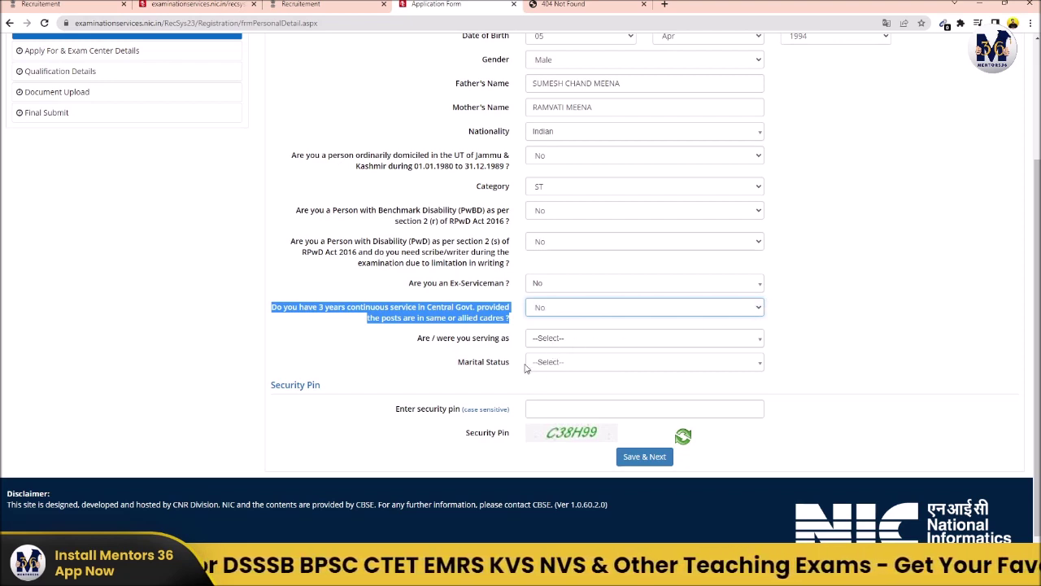
{"action": "left_click", "coordinate": [556, 340]}
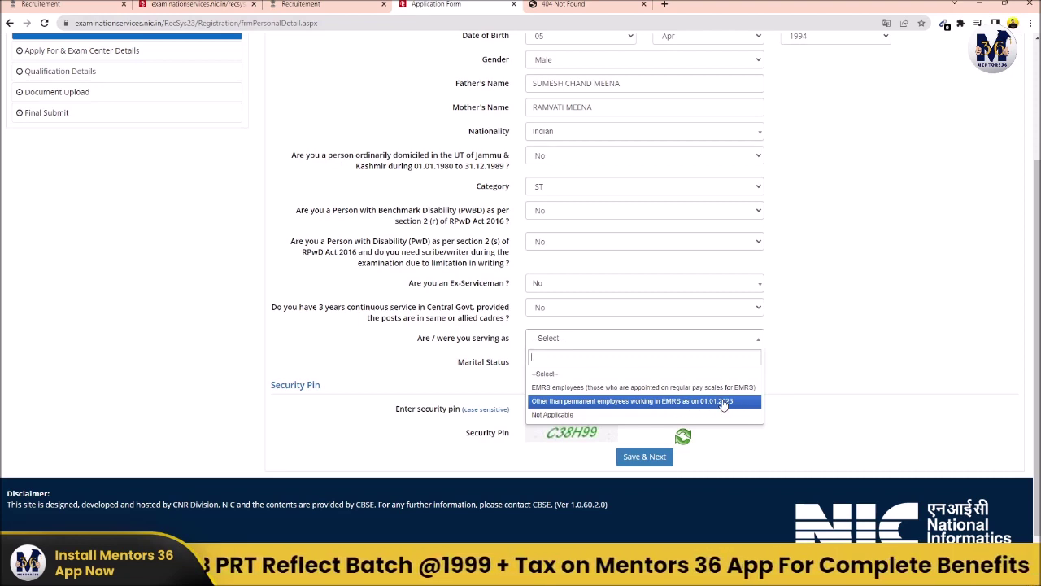
{"action": "left_click", "coordinate": [559, 415]}
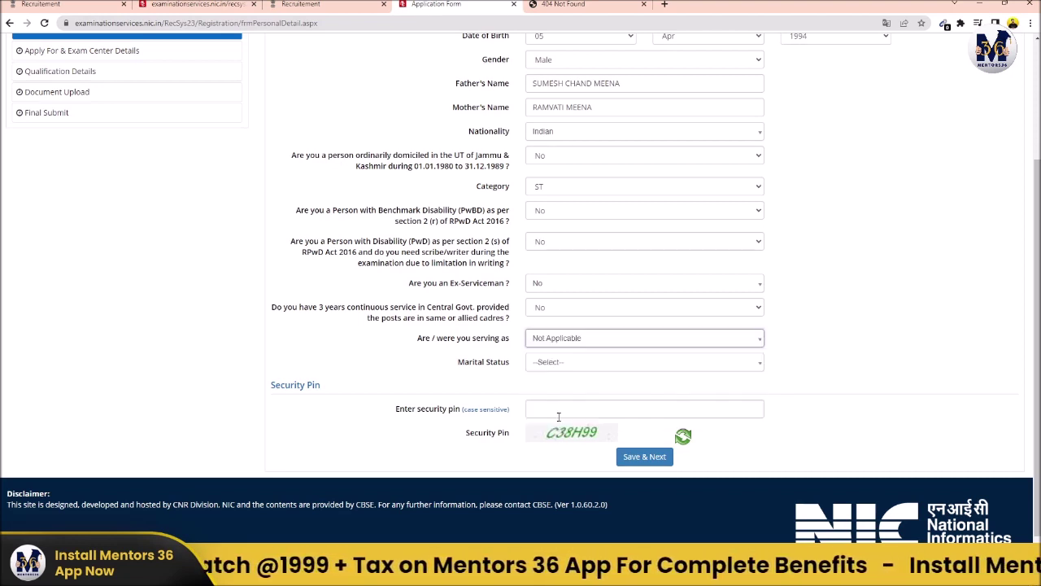
{"action": "left_click", "coordinate": [549, 365]}
{"action": "left_click", "coordinate": [551, 409]}
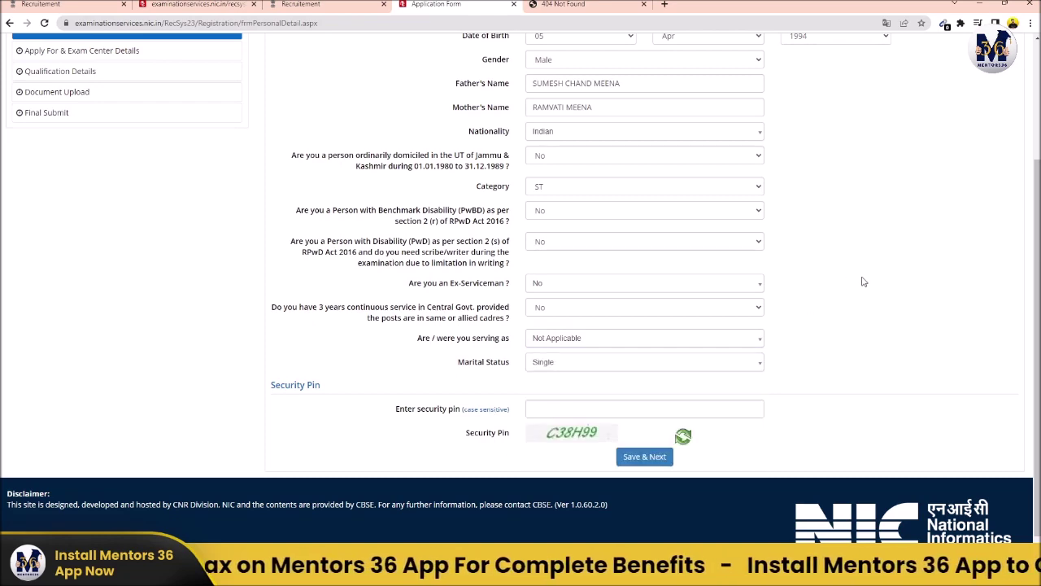
{"action": "scroll", "coordinate": [661, 368], "scroll_direction": "down", "scroll_amount": 1}
{"action": "left_click", "coordinate": [596, 392]}
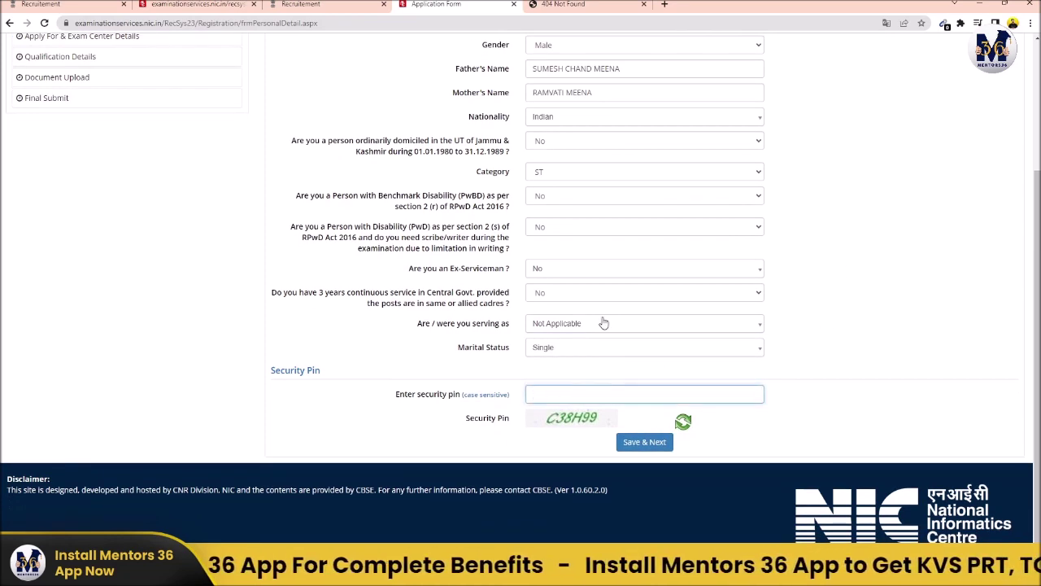
{"action": "type", "text": "C38H99"}
{"action": "left_click", "coordinate": [649, 447]}
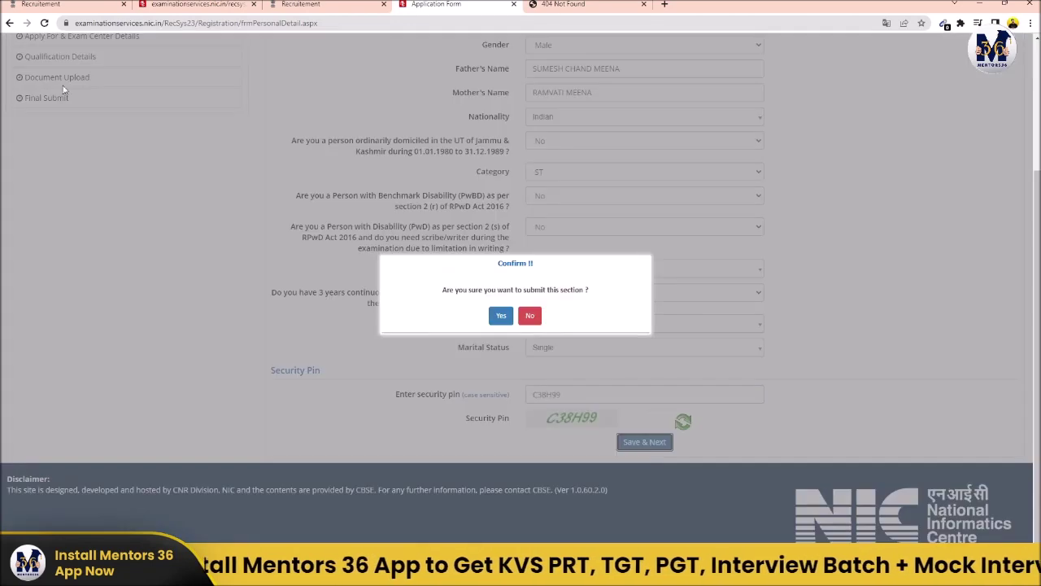
{"action": "left_click", "coordinate": [498, 317]}
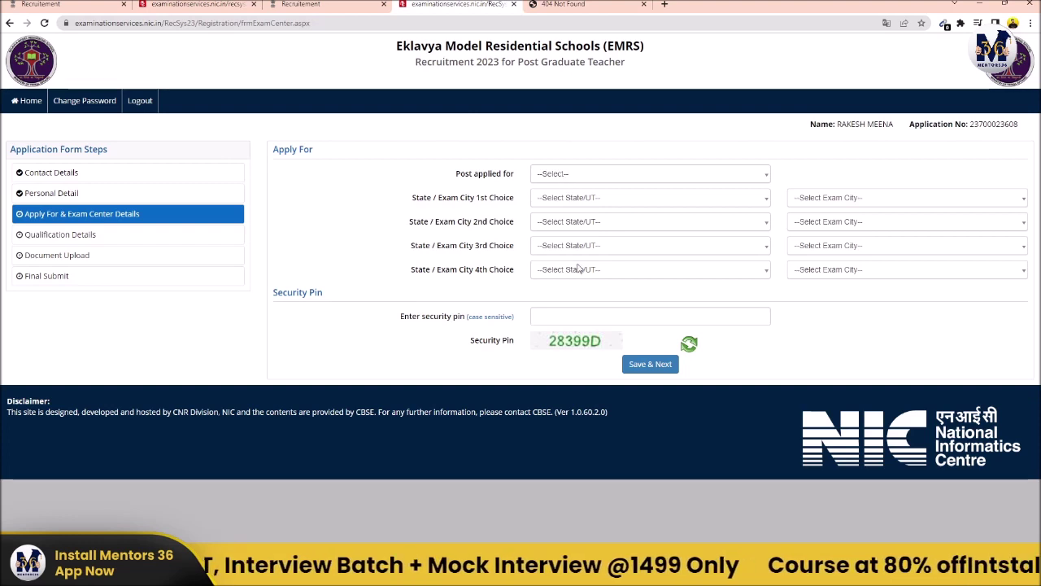
Choose the PGT Commerce post to apply for.
{"action": "left_click", "coordinate": [589, 181]}
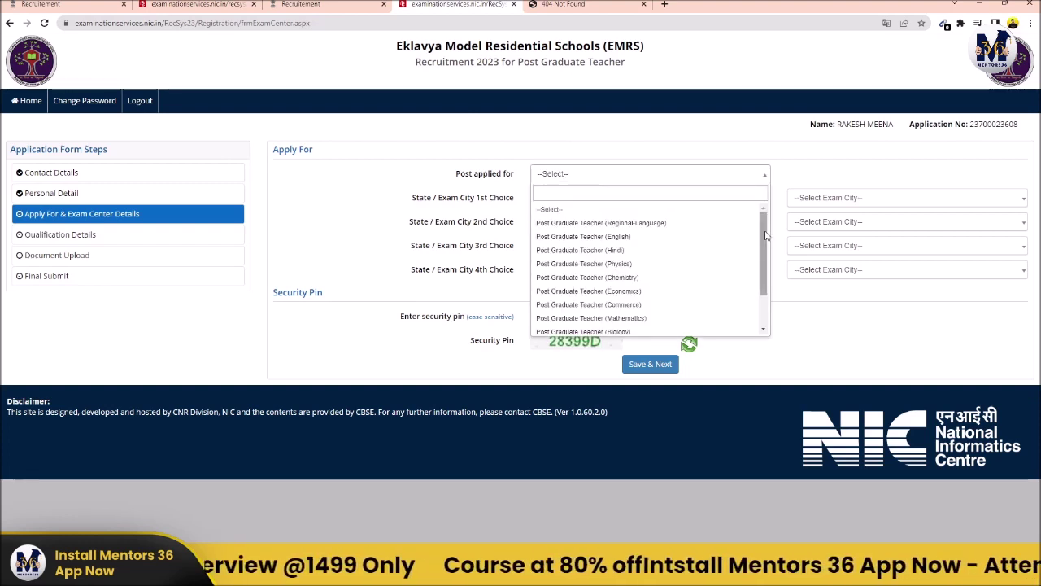
{"action": "left_click_drag", "start_coordinate": [769, 240], "coordinate": [773, 269]}
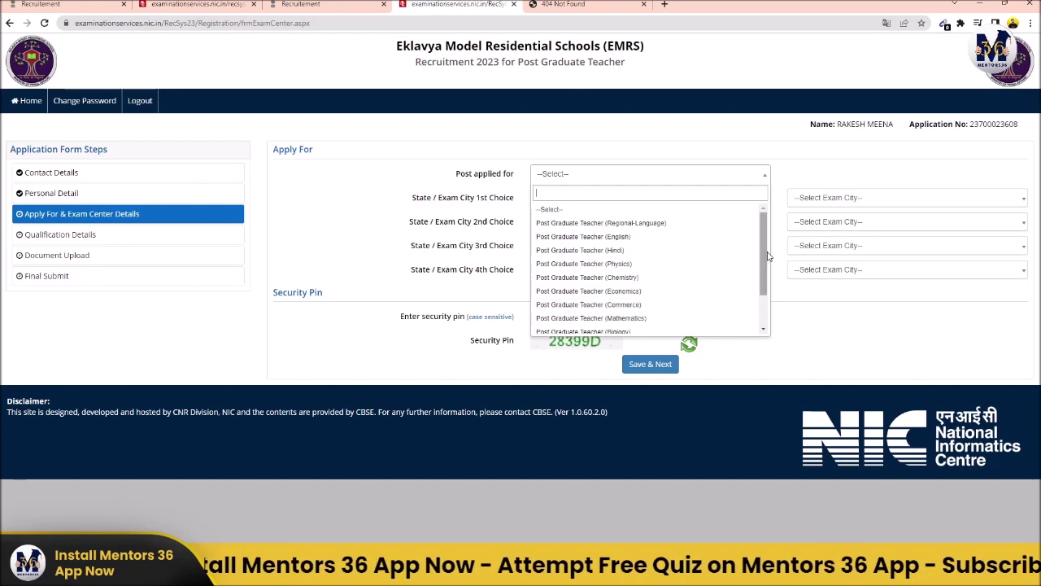
{"action": "left_click_drag", "start_coordinate": [768, 244], "coordinate": [770, 305]}
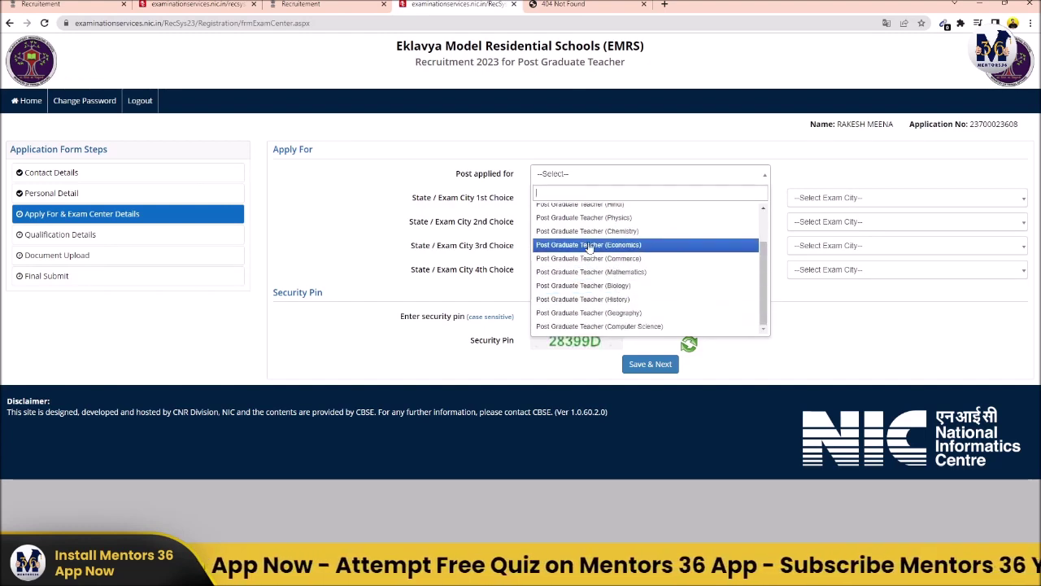
{"action": "left_click", "coordinate": [643, 259]}
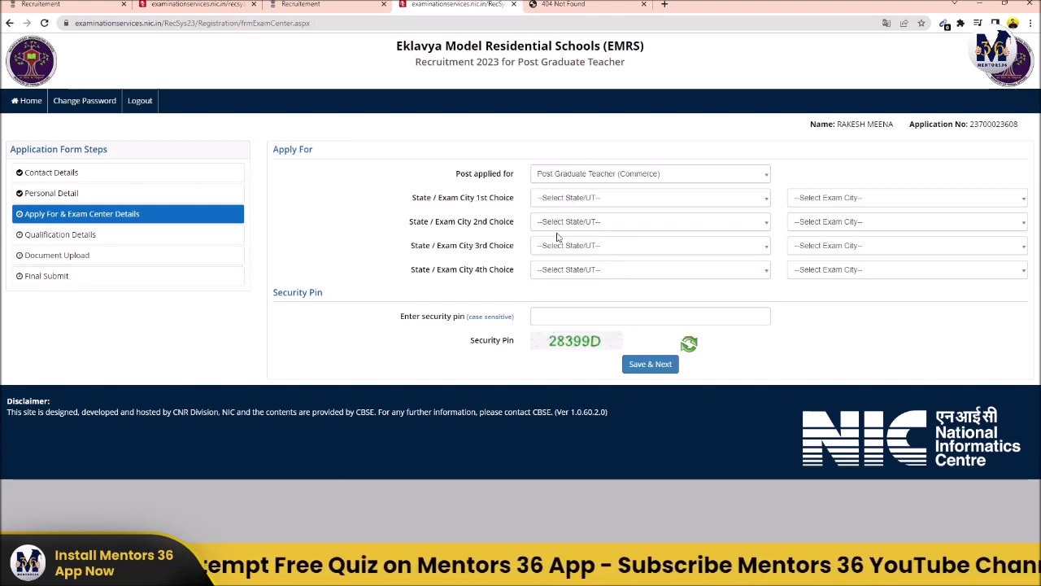
Set the first exam-centre preference to Delhi (NCT), New Delhi.
{"action": "left_click", "coordinate": [625, 198]}
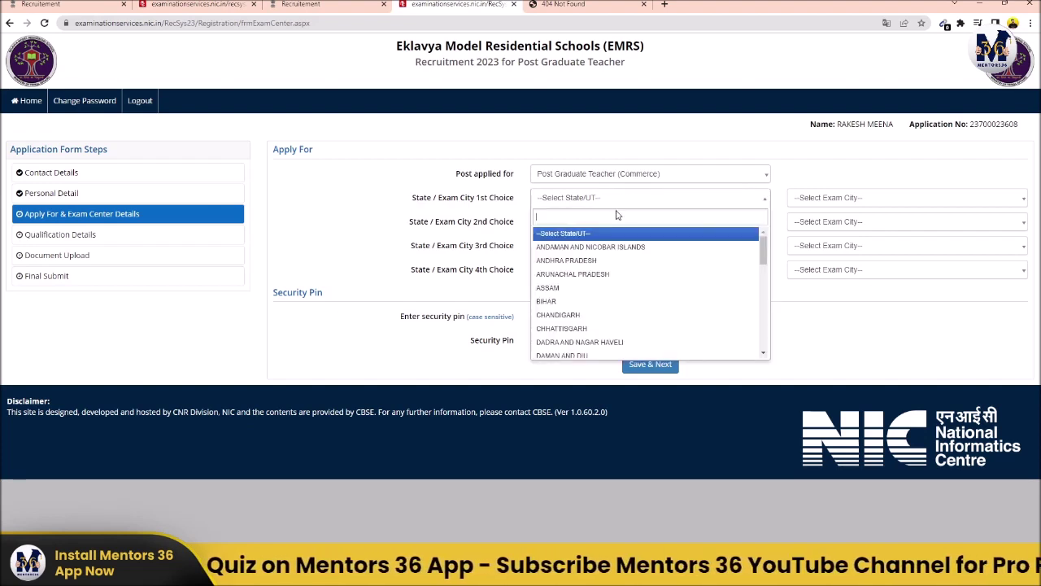
{"action": "scroll", "coordinate": [586, 341], "scroll_direction": "down", "scroll_amount": 2}
{"action": "left_click", "coordinate": [581, 335]}
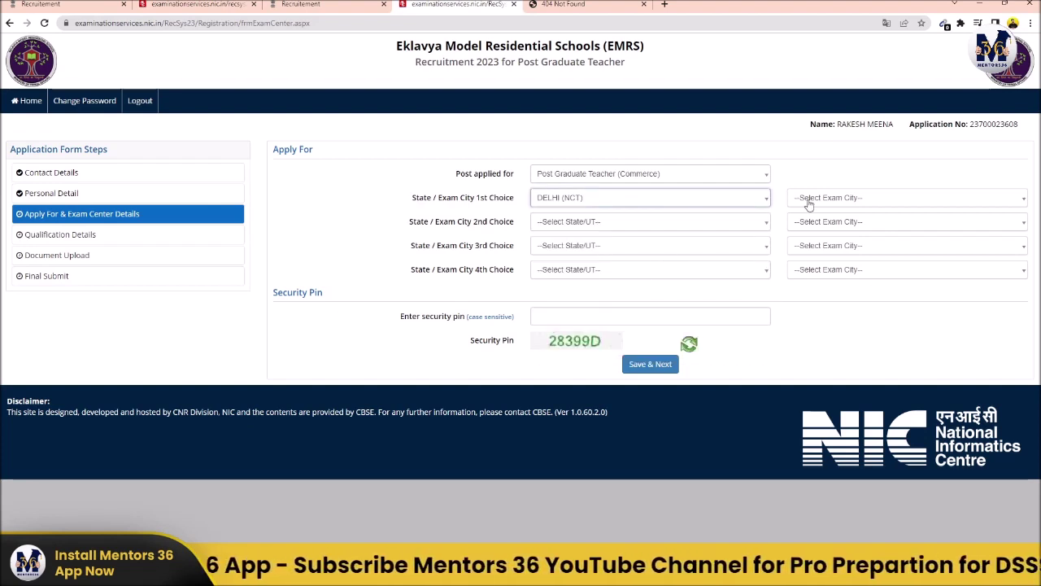
{"action": "left_click", "coordinate": [842, 200]}
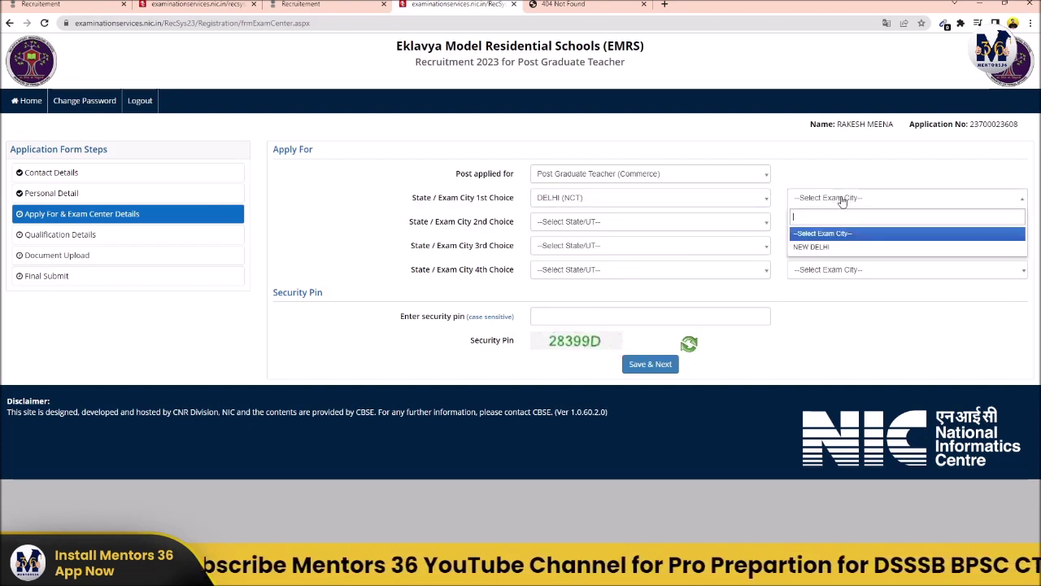
{"action": "left_click", "coordinate": [825, 248]}
Set the second preference to Uttar Pradesh, Lucknow, replacing an initial Haryana pick.
{"action": "left_click", "coordinate": [569, 225]}
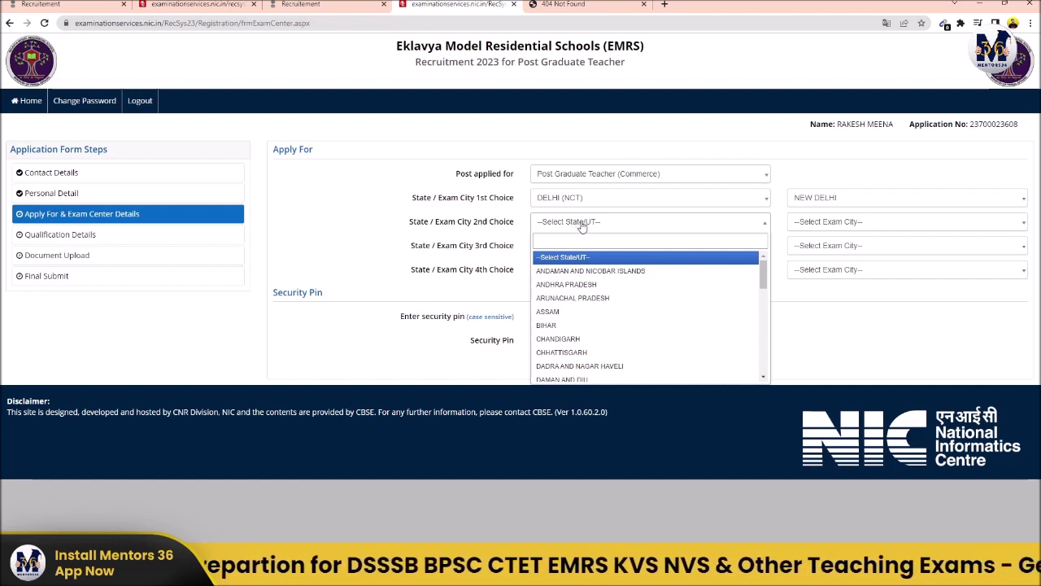
{"action": "scroll", "coordinate": [596, 329], "scroll_direction": "down", "scroll_amount": 1}
{"action": "scroll", "coordinate": [596, 330], "scroll_direction": "down", "scroll_amount": 4}
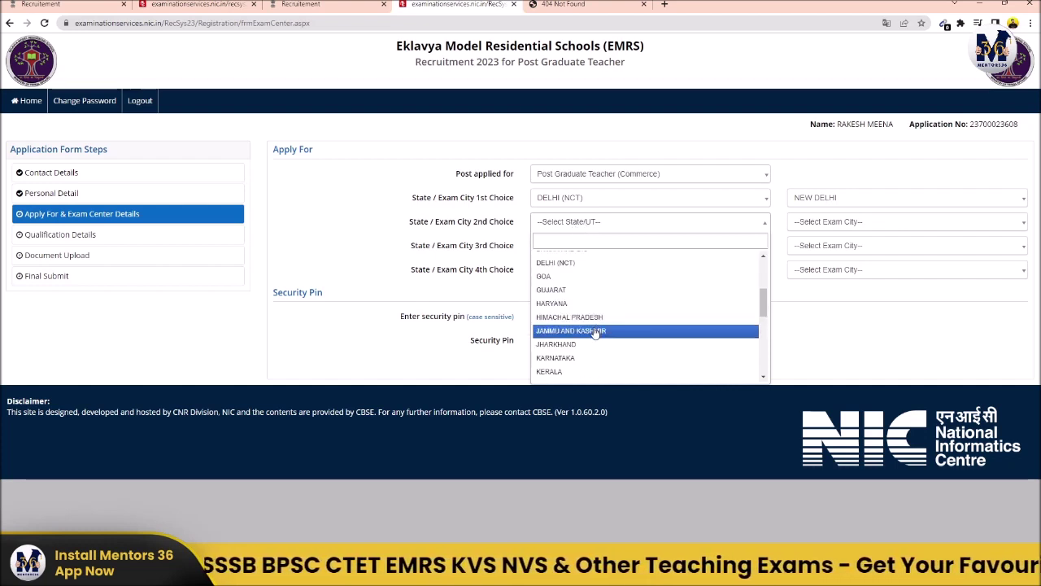
{"action": "type", "text": "hary"}
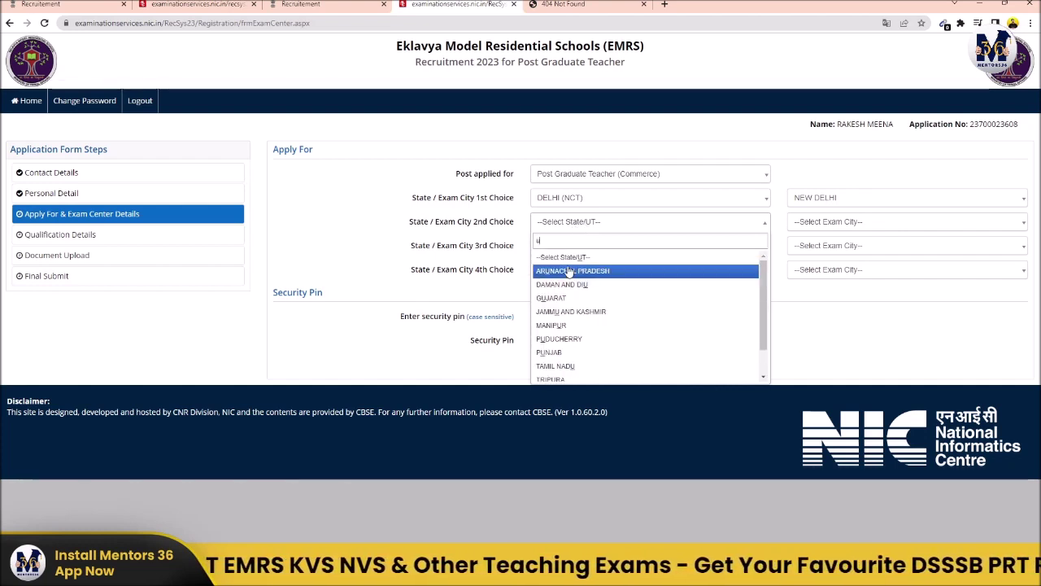
{"action": "type", "text": "a"}
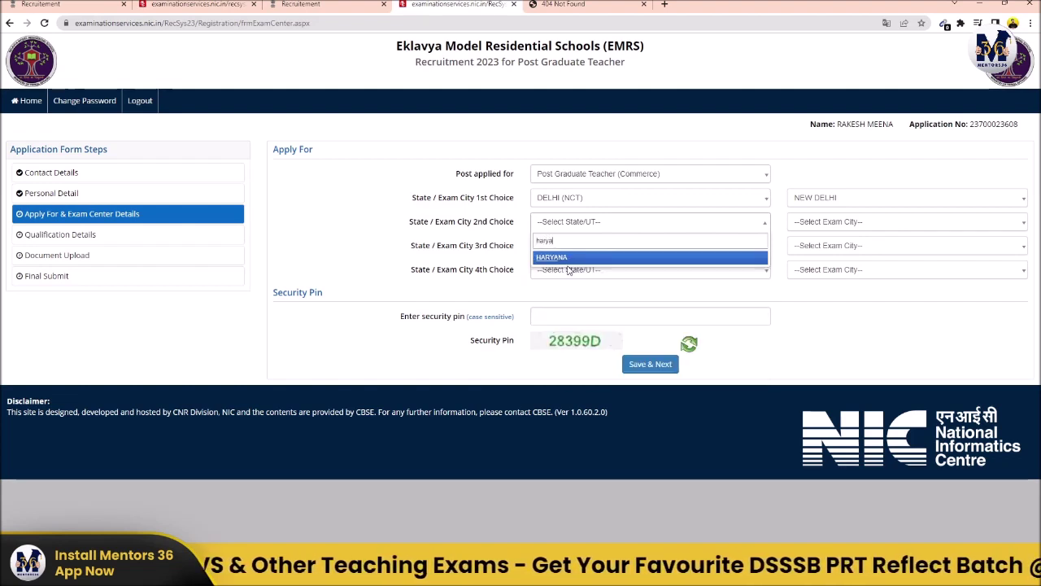
{"action": "left_click", "coordinate": [571, 257]}
{"action": "left_click", "coordinate": [854, 224]}
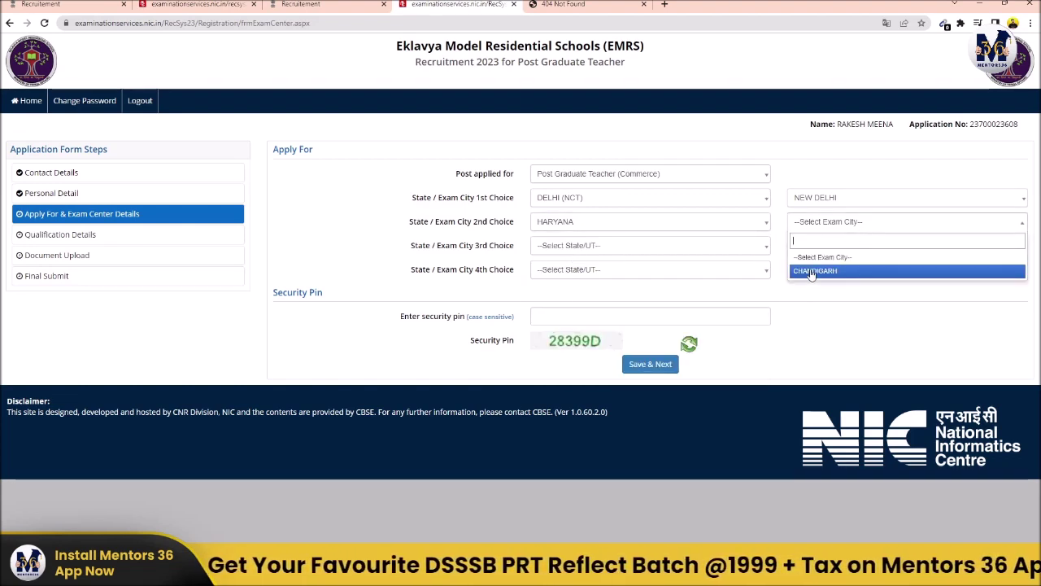
{"action": "left_click", "coordinate": [812, 258]}
{"action": "left_click", "coordinate": [581, 230]}
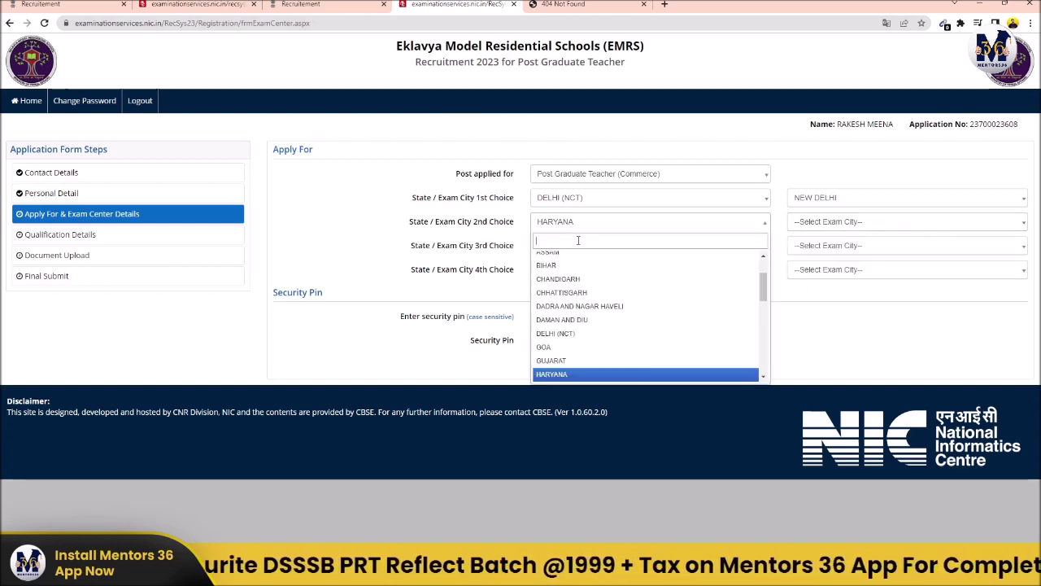
{"action": "type", "text": "utt"}
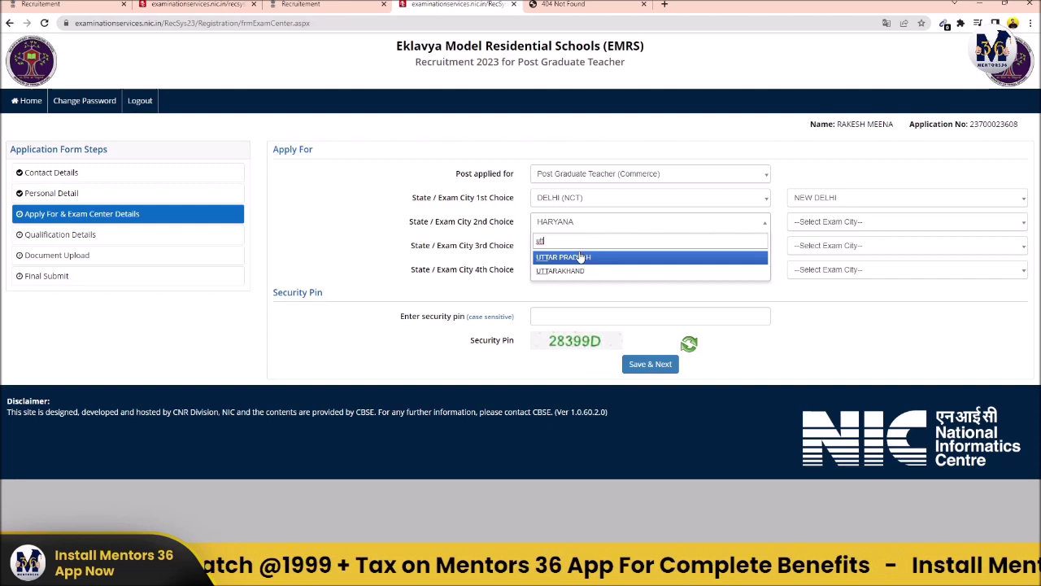
{"action": "left_click", "coordinate": [581, 257]}
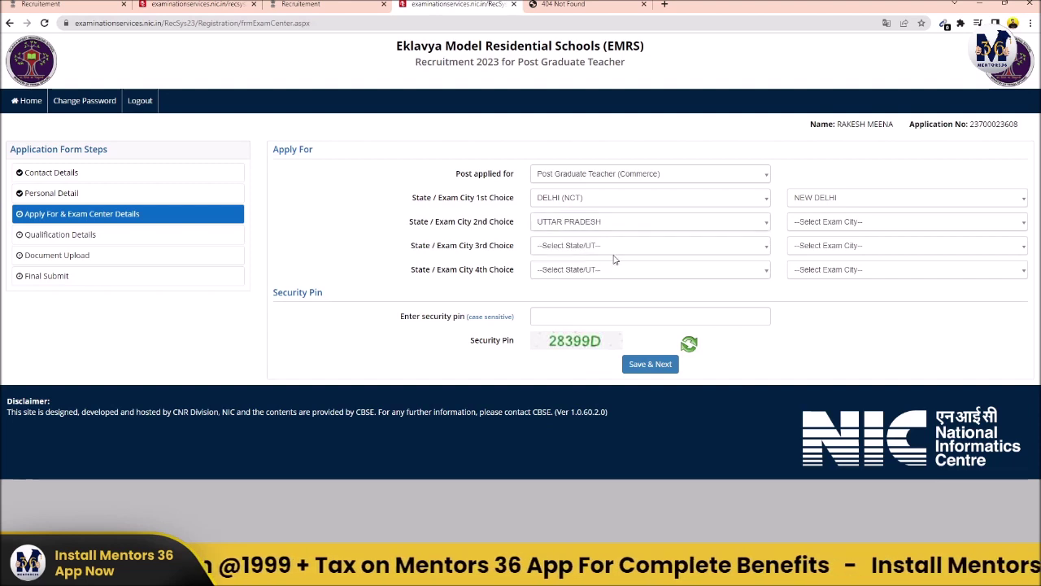
{"action": "left_click", "coordinate": [836, 223]}
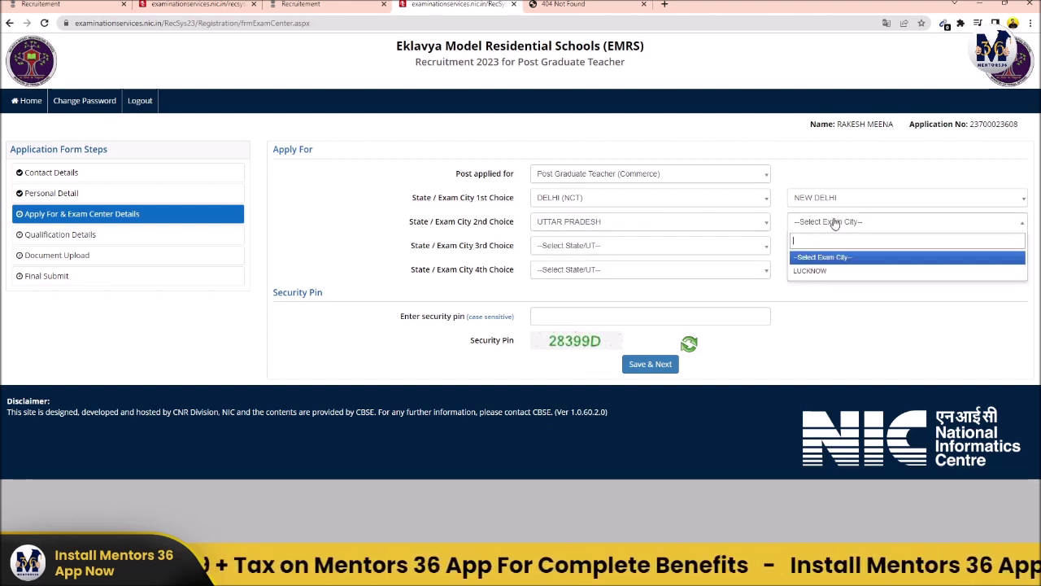
{"action": "left_click", "coordinate": [818, 272]}
Set the third preference to Haryana, Chandigarh.
{"action": "left_click", "coordinate": [569, 245]}
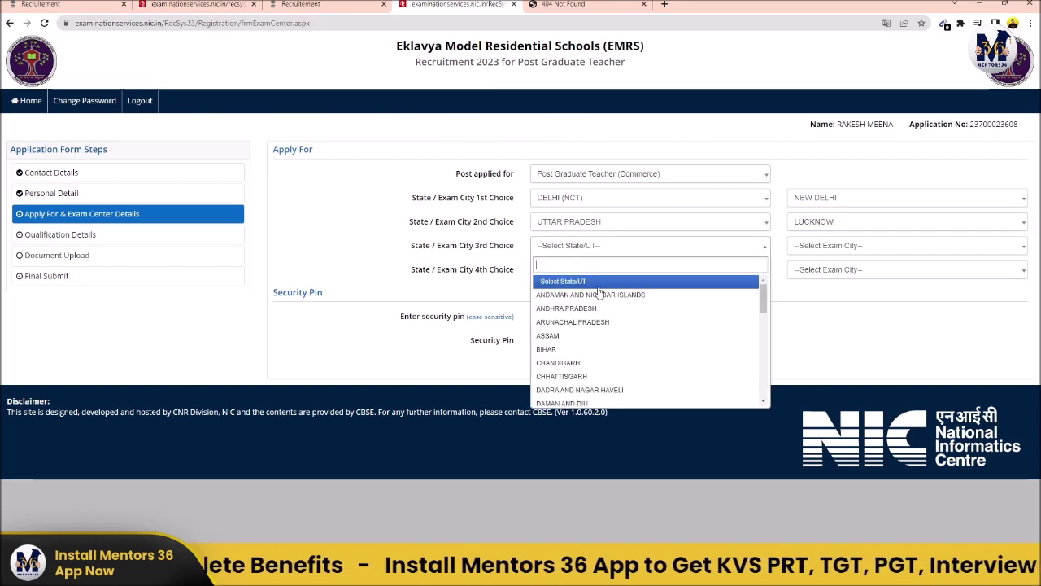
{"action": "scroll", "coordinate": [626, 342], "scroll_direction": "down", "scroll_amount": 5}
{"action": "scroll", "coordinate": [604, 349], "scroll_direction": "up", "scroll_amount": 10}
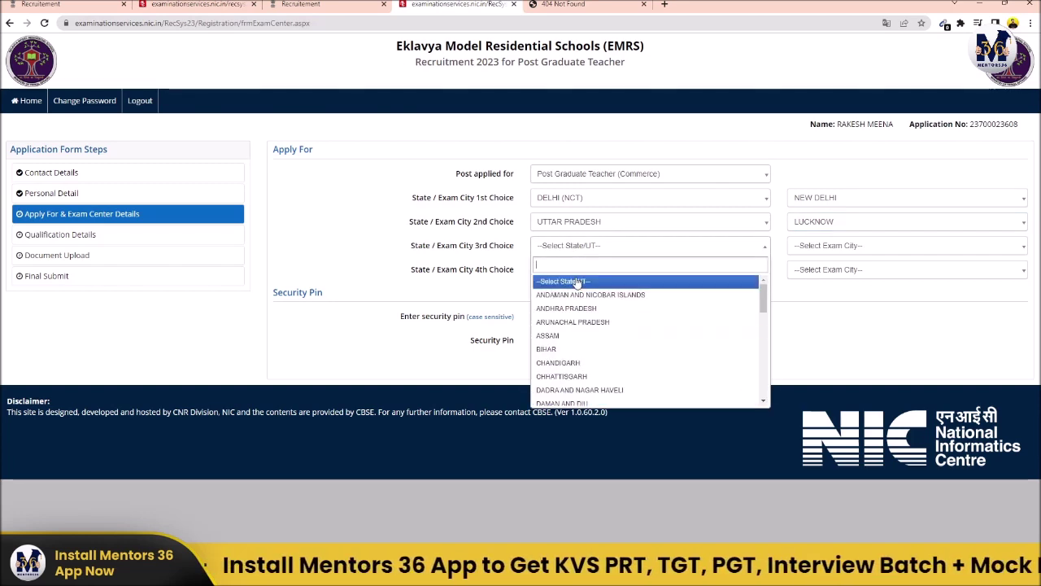
{"action": "type", "text": "haryan"}
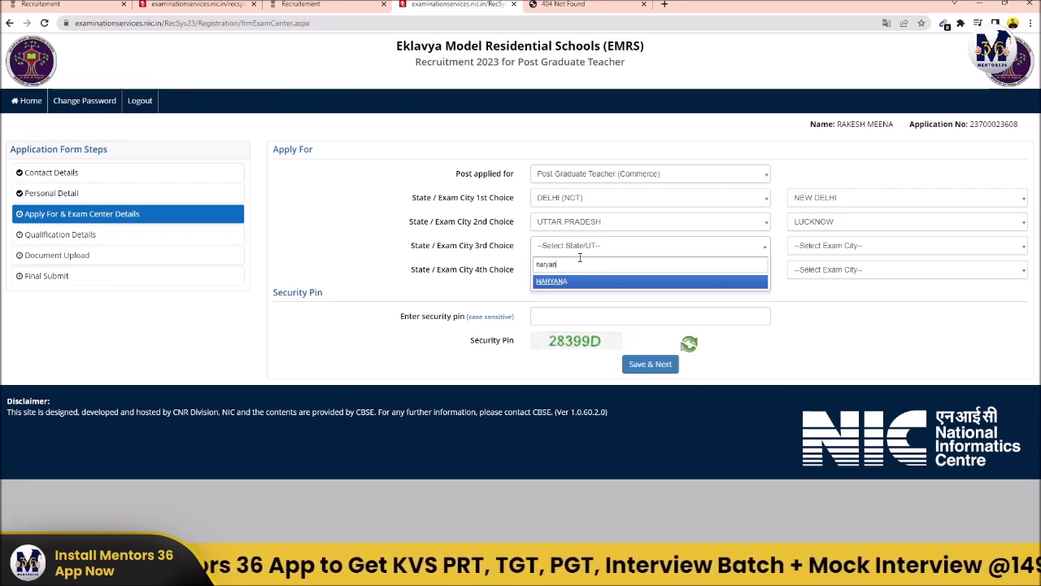
{"action": "type", "text": "a"}
{"action": "left_click", "coordinate": [569, 283]}
{"action": "left_click", "coordinate": [855, 244]}
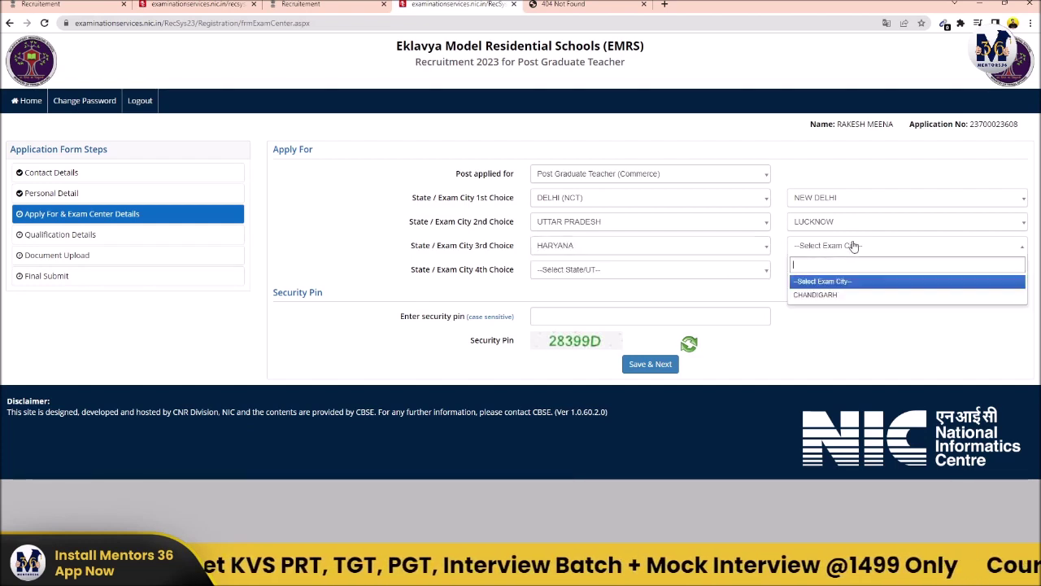
{"action": "left_click", "coordinate": [823, 294]}
Enter the security pin and try saving with the fourth preference still unset.
{"action": "left_click", "coordinate": [577, 274]}
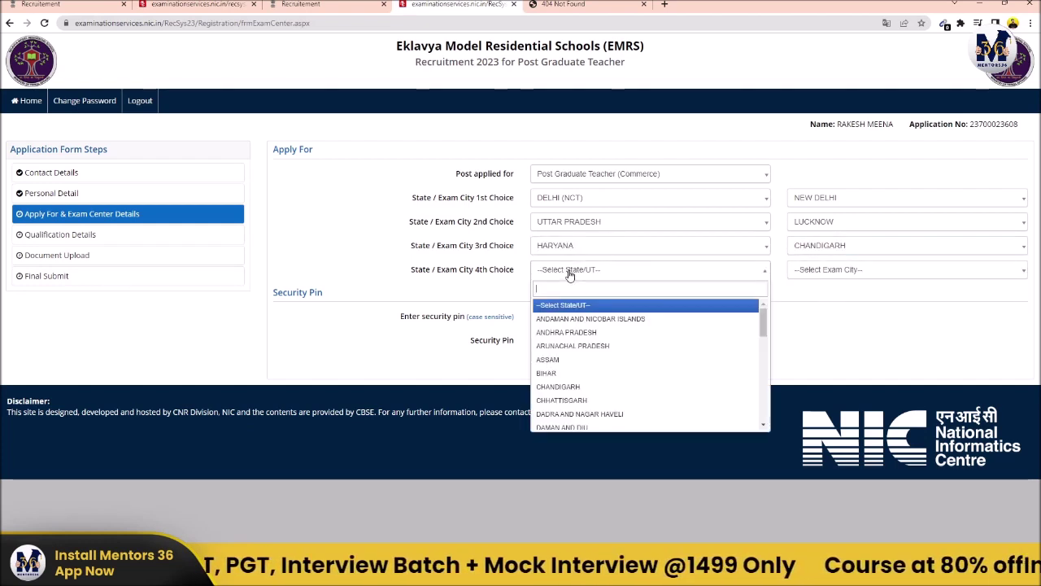
{"action": "scroll", "coordinate": [592, 361], "scroll_direction": "down", "scroll_amount": 1}
{"action": "scroll", "coordinate": [592, 361], "scroll_direction": "down", "scroll_amount": 6}
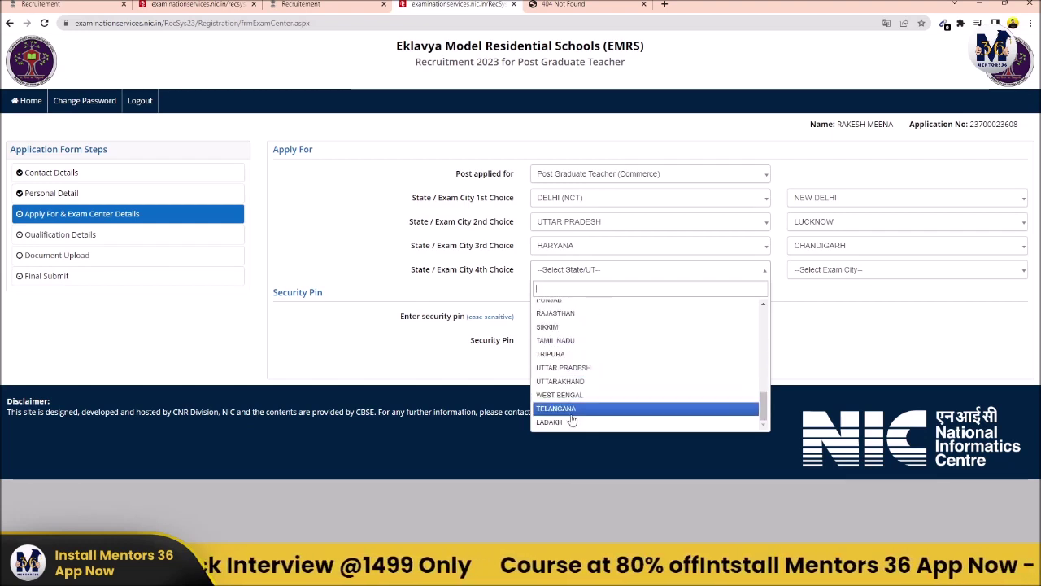
{"action": "left_click", "coordinate": [839, 335]}
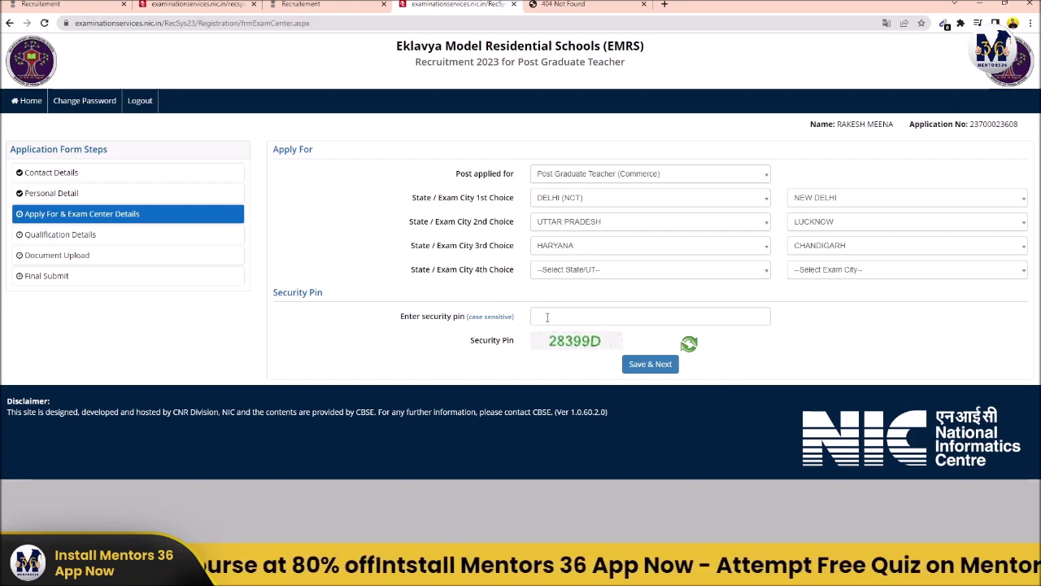
{"action": "left_click", "coordinate": [672, 316]}
{"action": "type", "text": "28"}
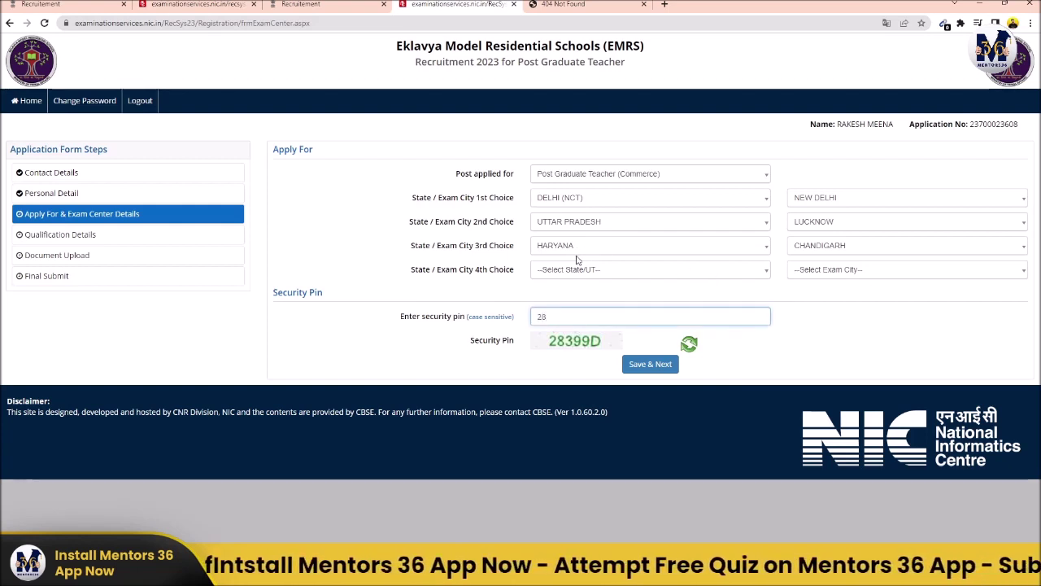
{"action": "type", "text": "399D"}
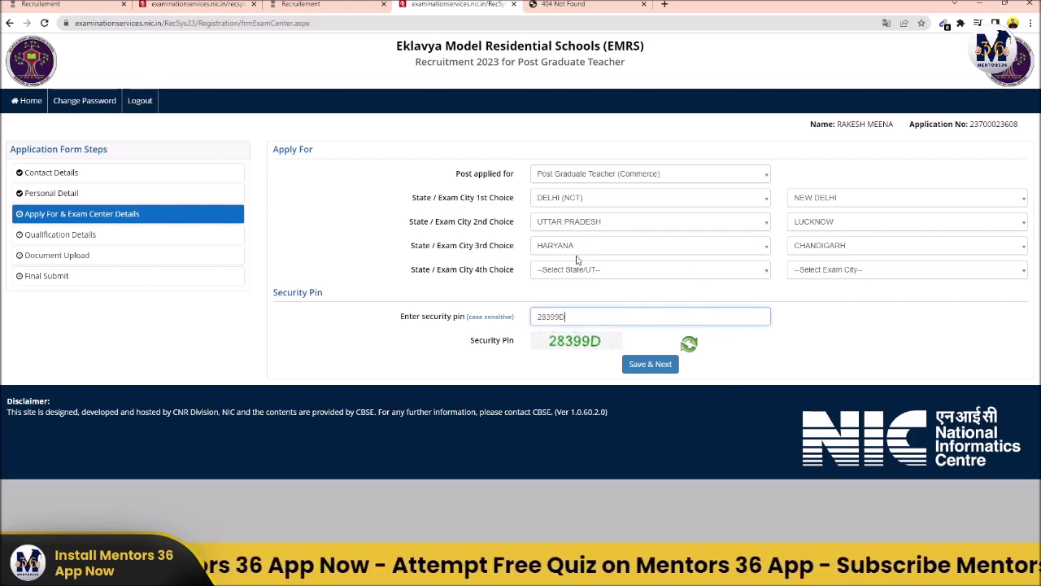
{"action": "left_click", "coordinate": [651, 365]}
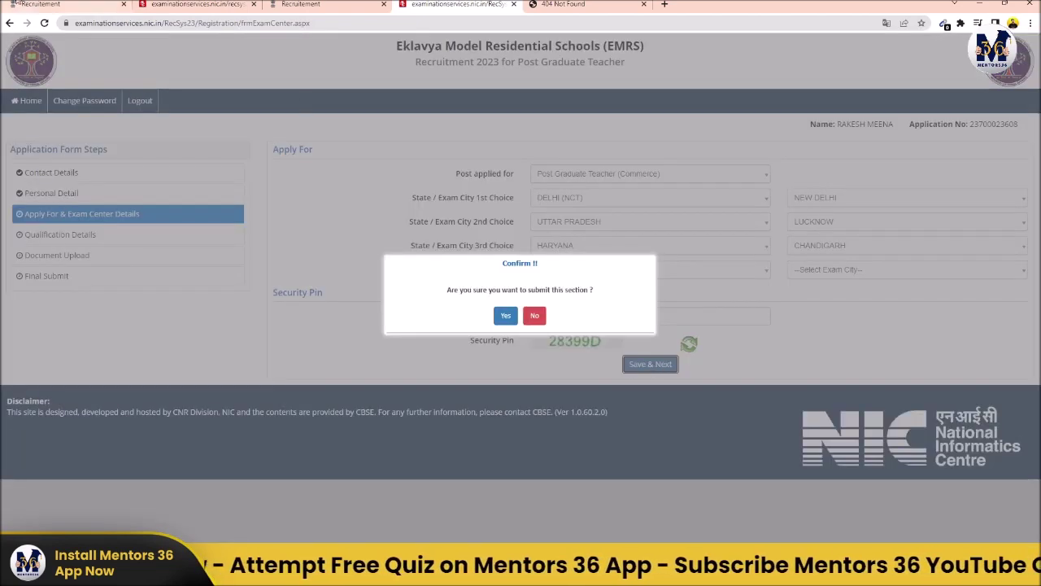
{"action": "left_click", "coordinate": [502, 315]}
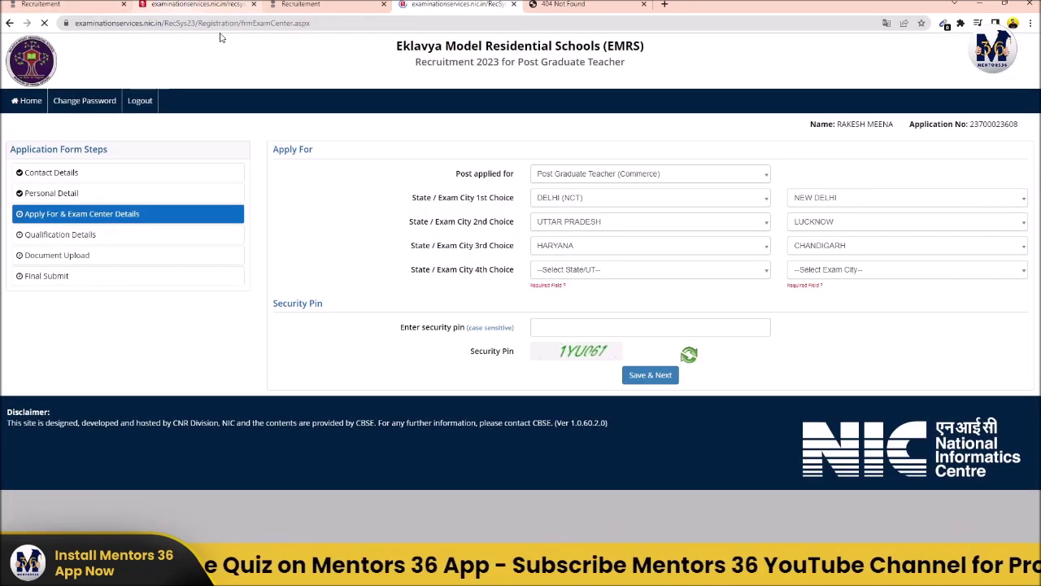
Set the fourth preference to Uttarakhand, Dehradun.
{"action": "left_click", "coordinate": [559, 269]}
{"action": "scroll", "coordinate": [594, 374], "scroll_direction": "down", "scroll_amount": 6}
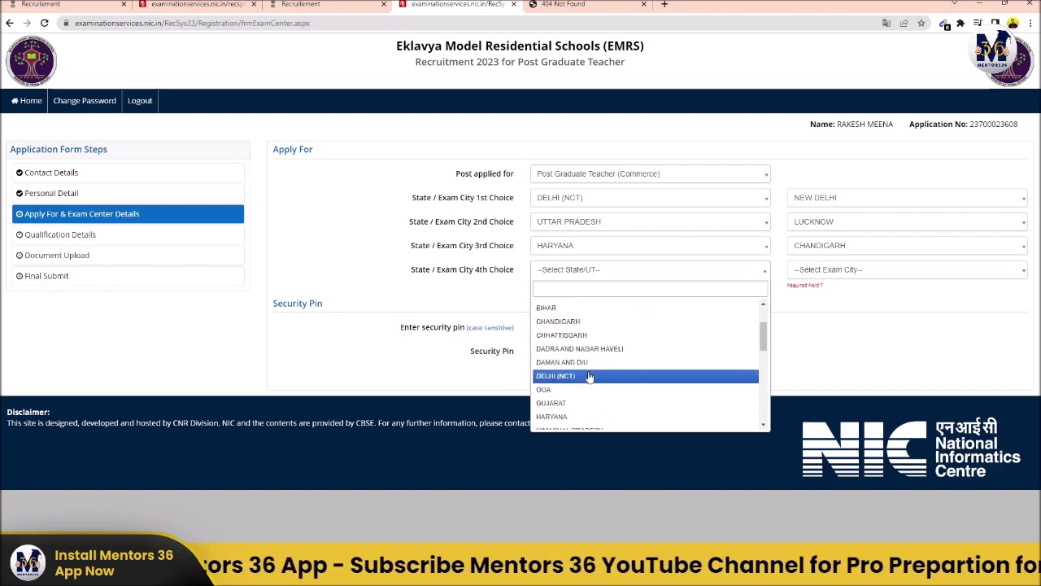
{"action": "scroll", "coordinate": [599, 395], "scroll_direction": "up", "scroll_amount": 4}
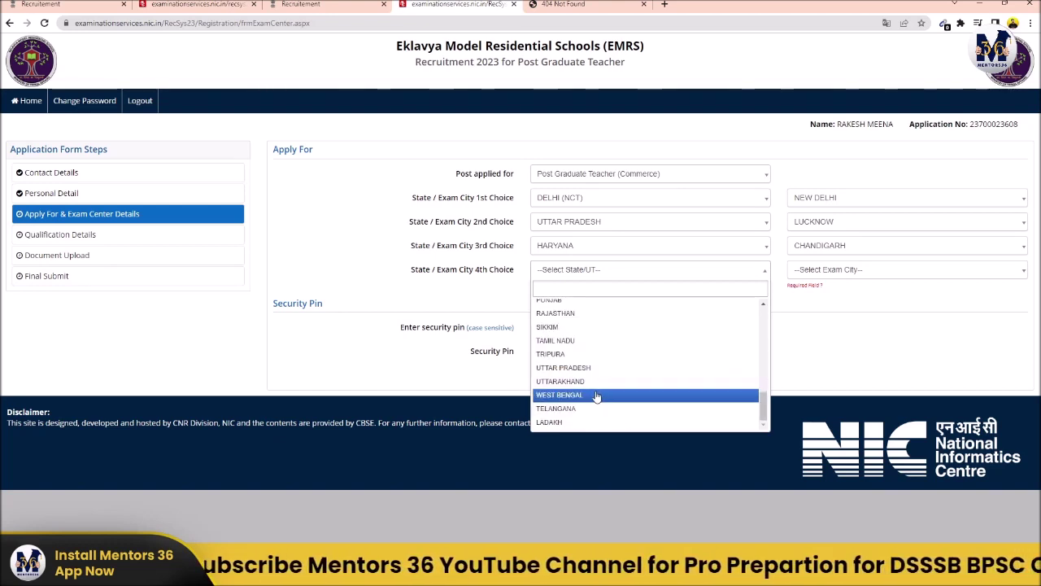
{"action": "scroll", "coordinate": [577, 345], "scroll_direction": "up", "scroll_amount": 3}
{"action": "type", "text": "utt"}
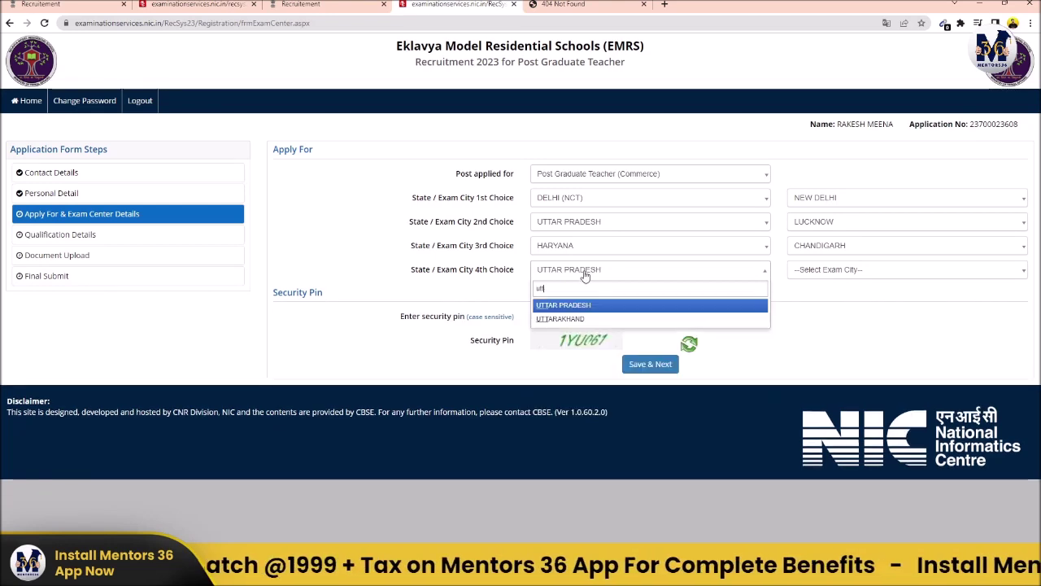
{"action": "left_click", "coordinate": [561, 318]}
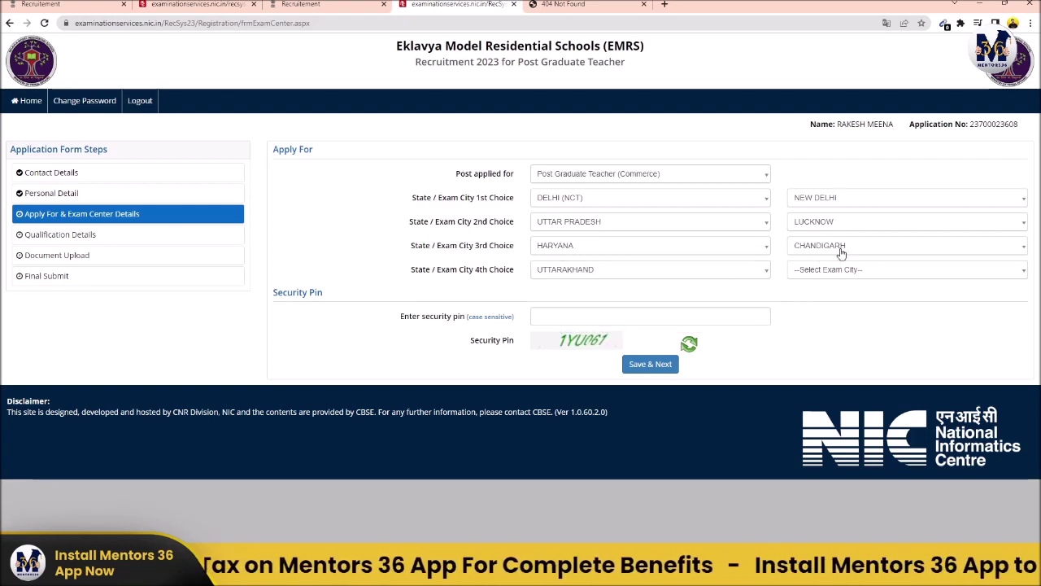
{"action": "left_click", "coordinate": [843, 269]}
{"action": "left_click", "coordinate": [813, 318]}
Enter the new security pin, then save and confirm the exam-centre choices.
{"action": "left_click", "coordinate": [586, 314]}
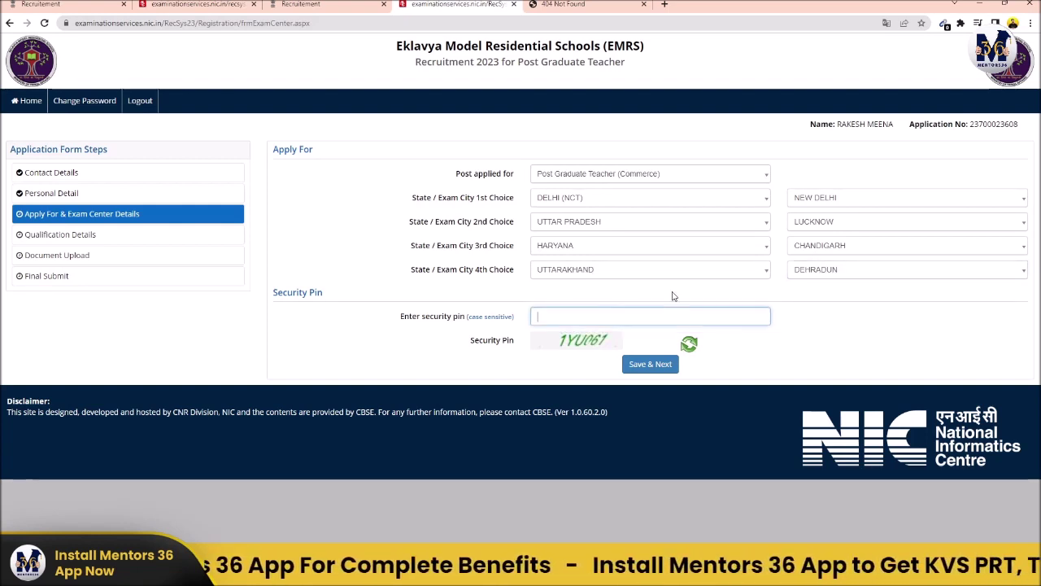
{"action": "type", "text": "1YU061"}
{"action": "left_click", "coordinate": [650, 364]}
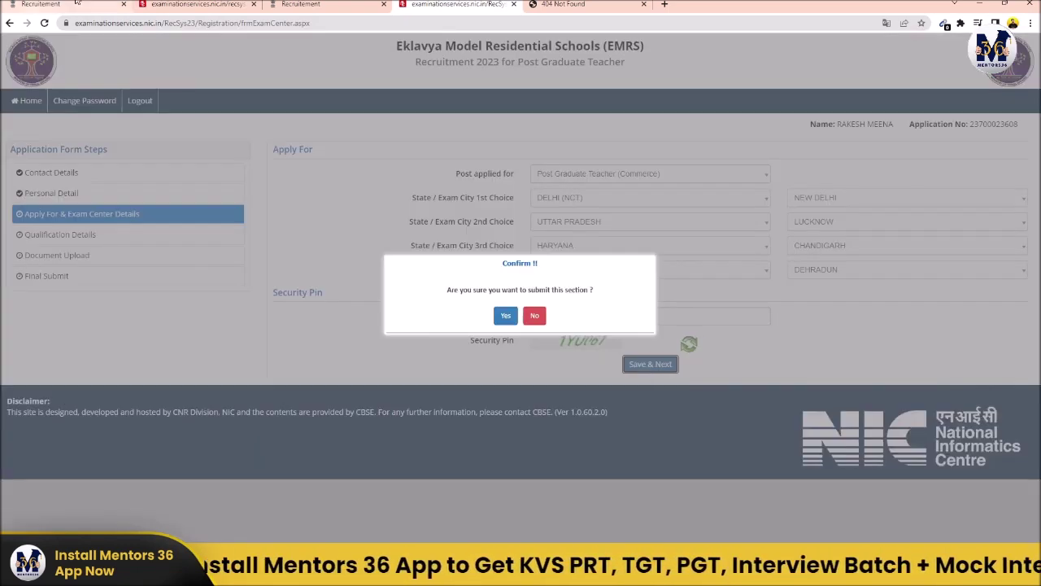
{"action": "left_click", "coordinate": [506, 315]}
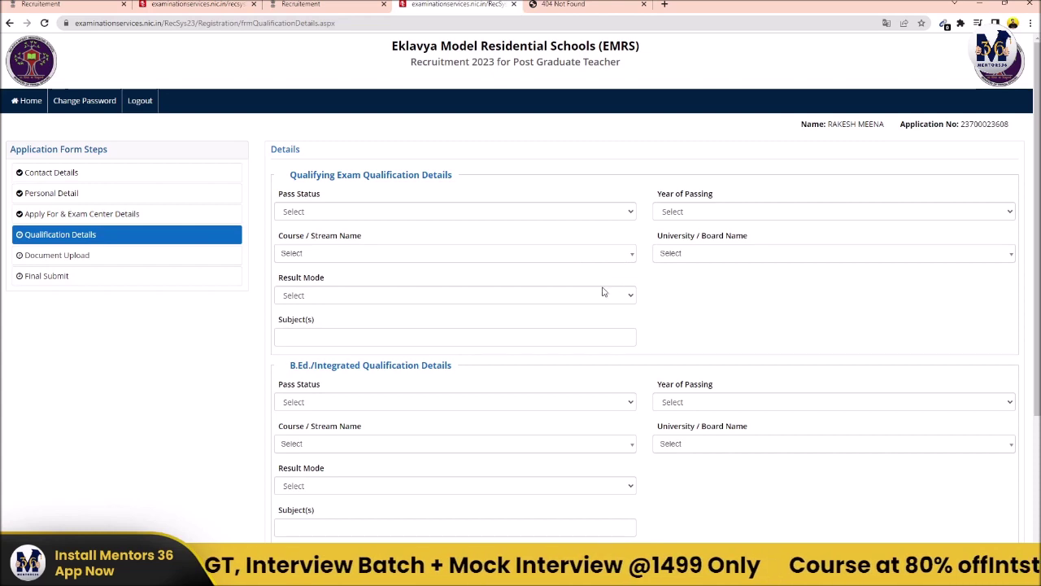
Mark the qualifying exam Passed in 2016 with the post-graduate commerce course.
{"action": "scroll", "coordinate": [618, 355], "scroll_direction": "down", "scroll_amount": 1}
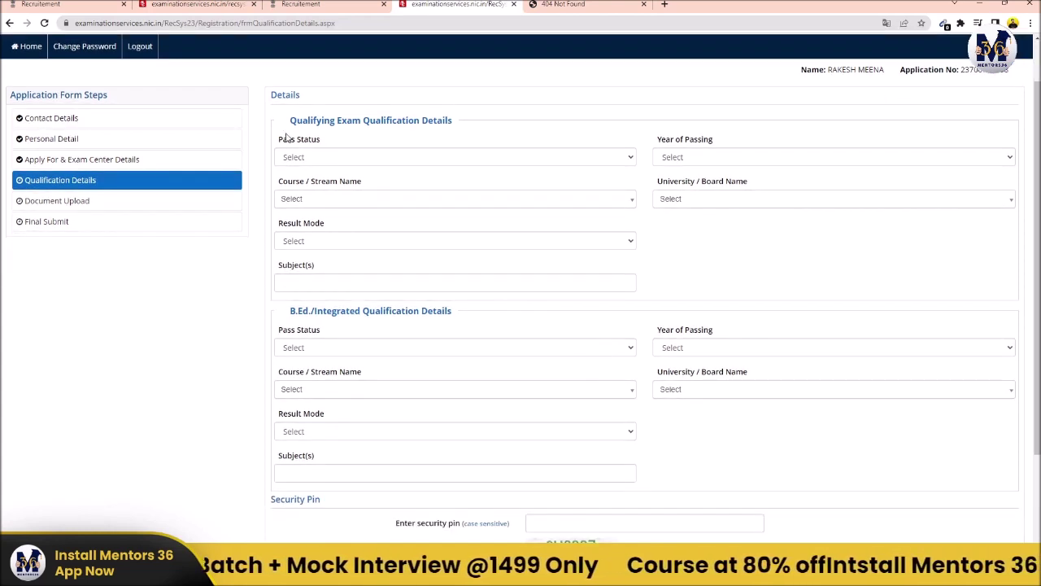
{"action": "left_click", "coordinate": [339, 157]}
{"action": "left_click", "coordinate": [325, 181]}
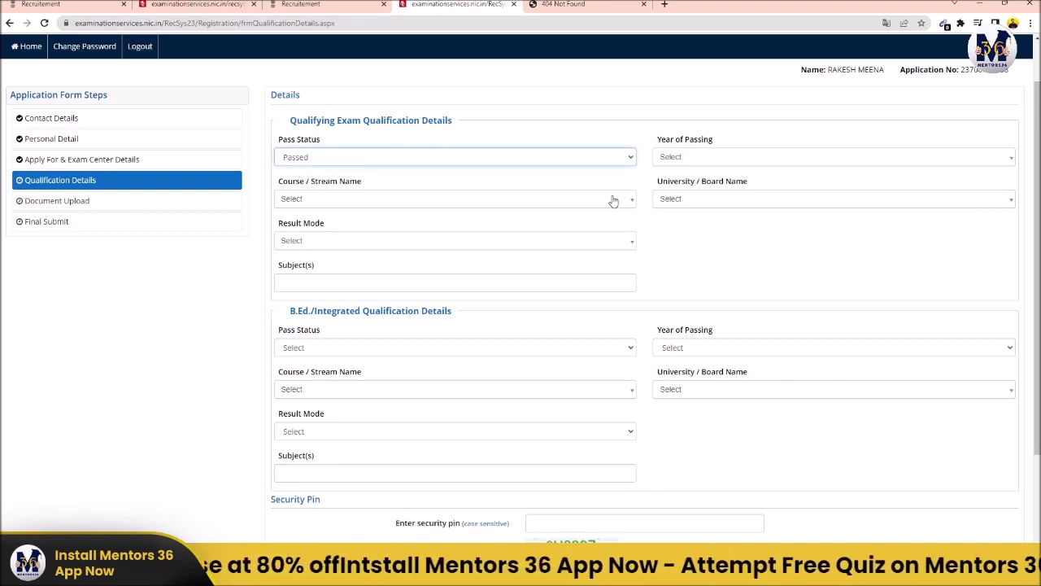
{"action": "left_click", "coordinate": [685, 160]}
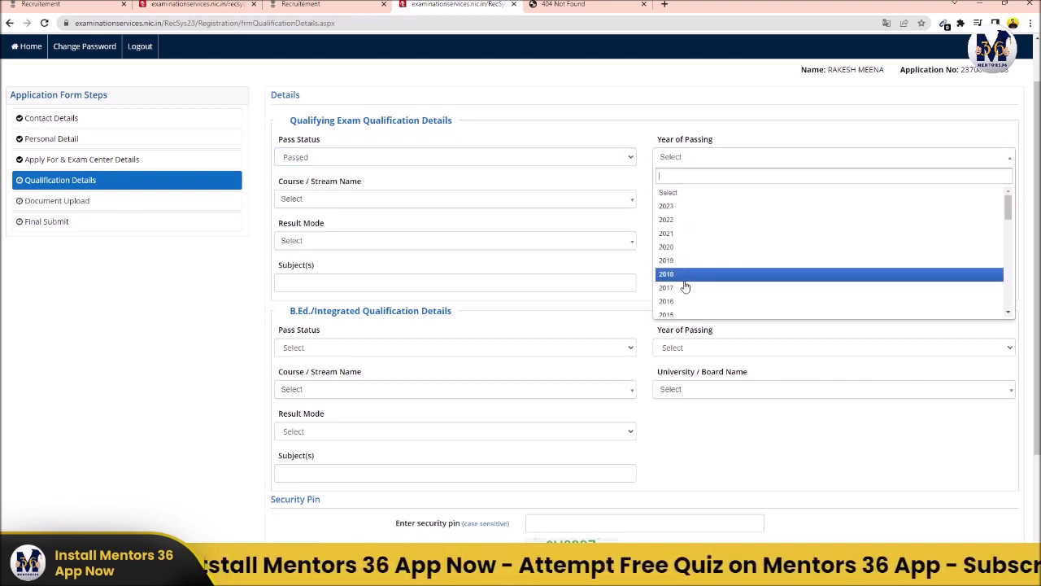
{"action": "scroll", "coordinate": [686, 286], "scroll_direction": "down", "scroll_amount": 3}
{"action": "left_click", "coordinate": [674, 246]}
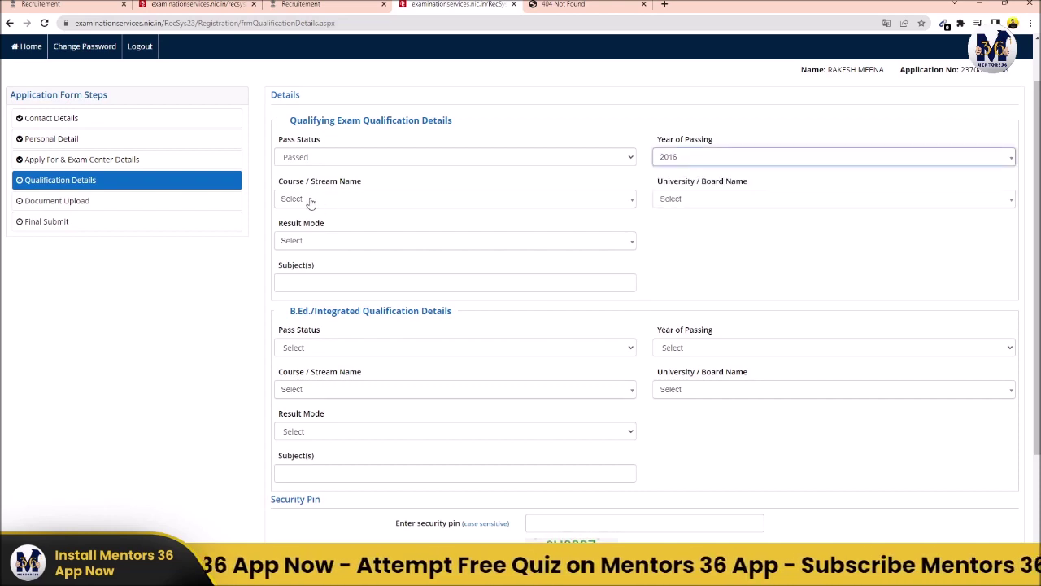
{"action": "left_click", "coordinate": [310, 200]}
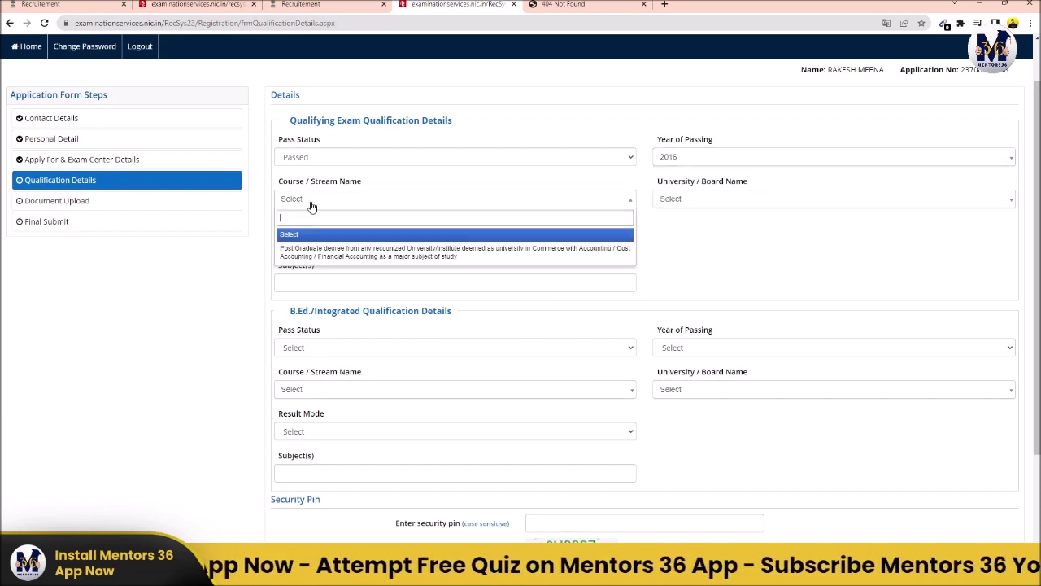
{"action": "left_click", "coordinate": [433, 258]}
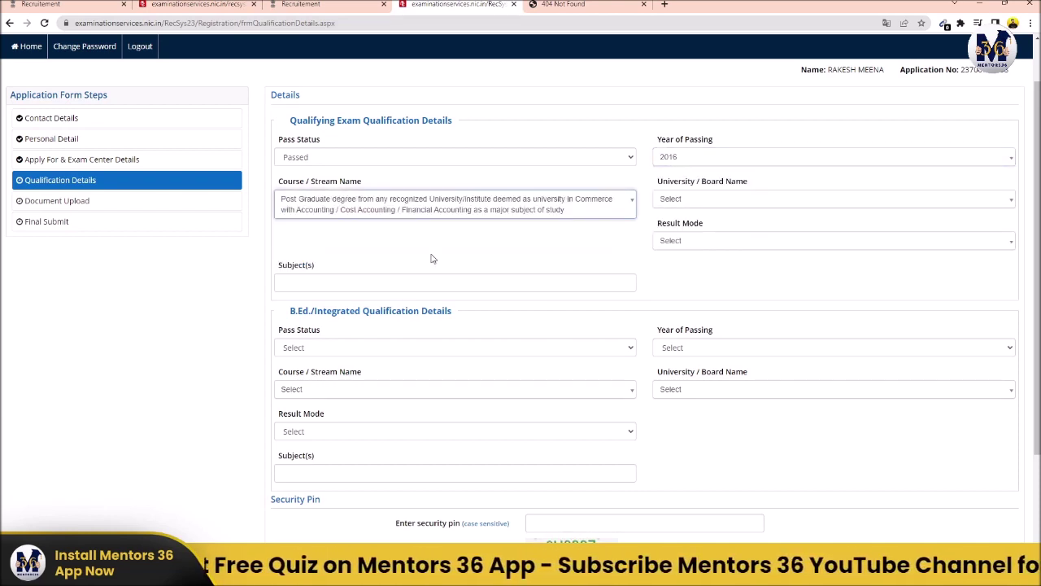
Select Indira Gandhi National Open University, Percentage result mode, and 984 of 1300 marks.
{"action": "left_click", "coordinate": [698, 202]}
{"action": "type", "text": "ignou"}
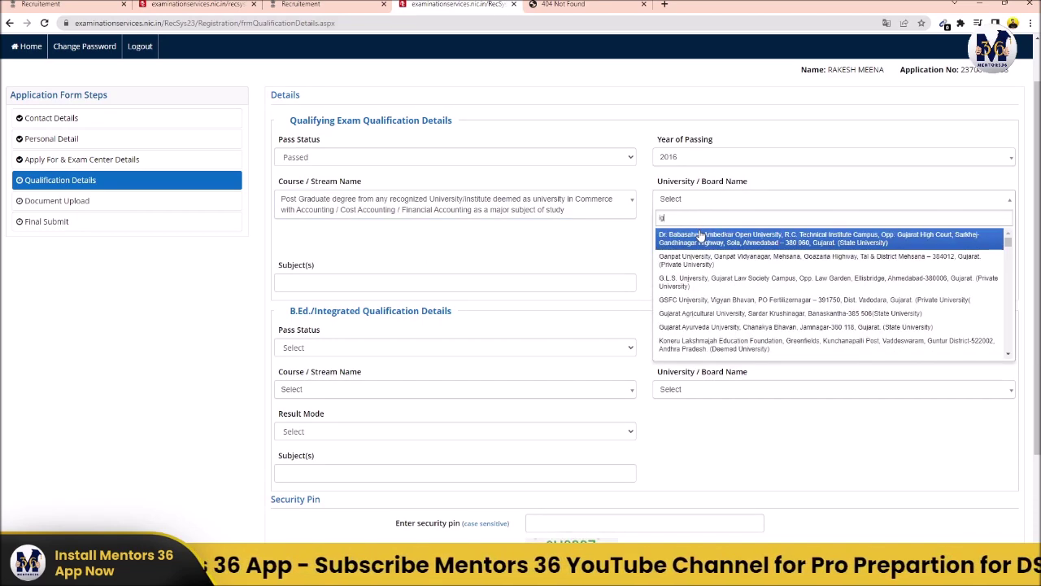
{"action": "key", "text": "BackSpace"}
{"action": "key", "text": "BackSpace"}
{"action": "key", "text": "BackSpace"}
{"action": "key", "text": "BackSpace"}
{"action": "key", "text": "BackSpace"}
{"action": "type", "text": "ind"}
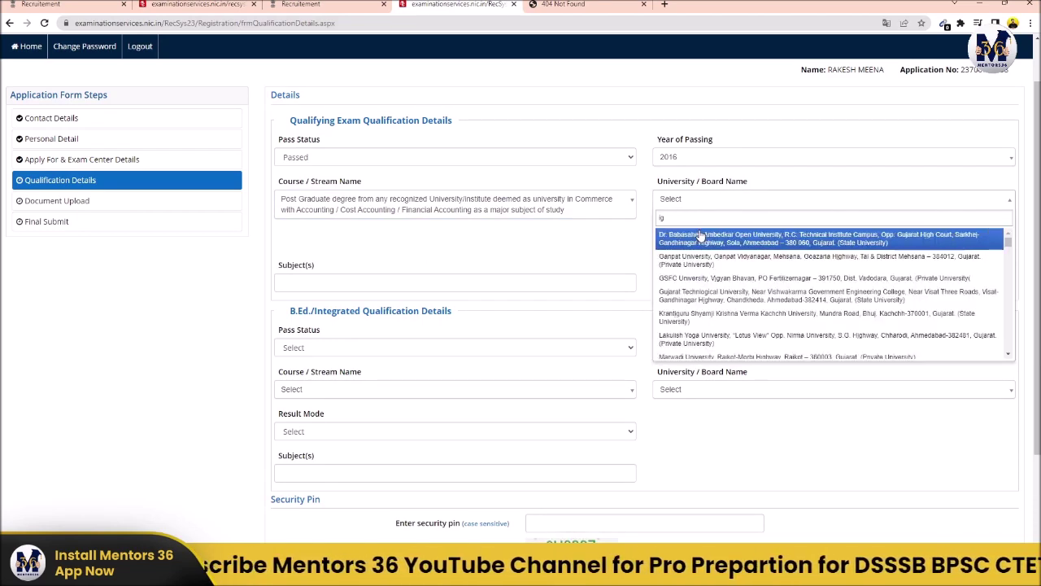
{"action": "type", "text": "ira"}
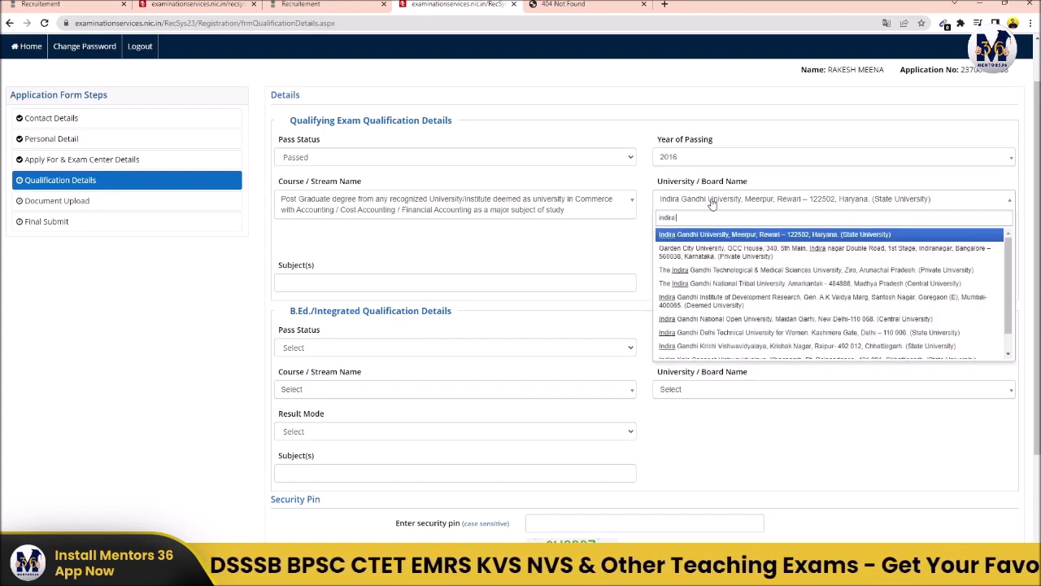
{"action": "type", "text": " gan"}
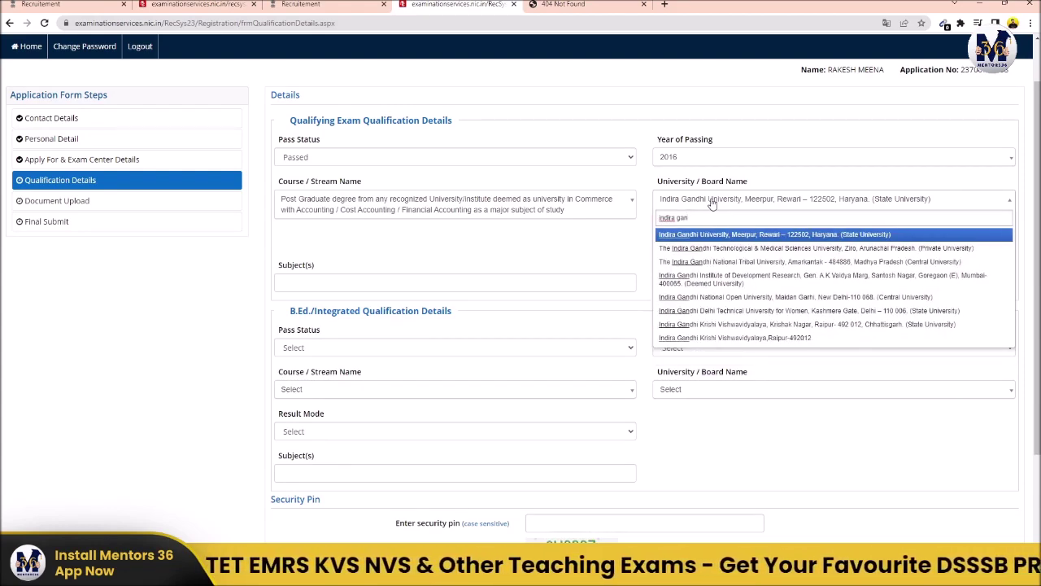
{"action": "type", "text": "dhi na"}
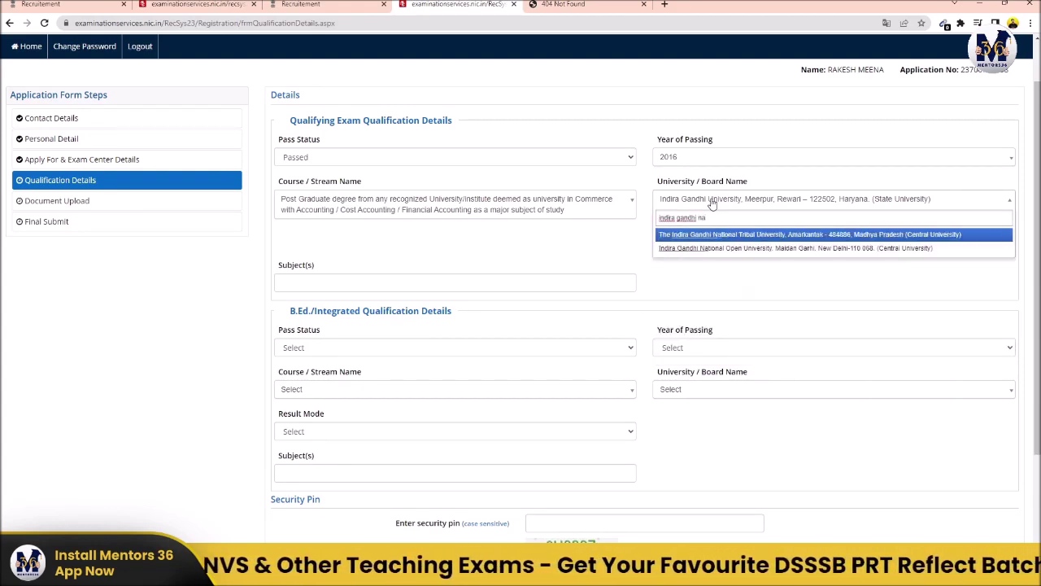
{"action": "left_click", "coordinate": [745, 252]}
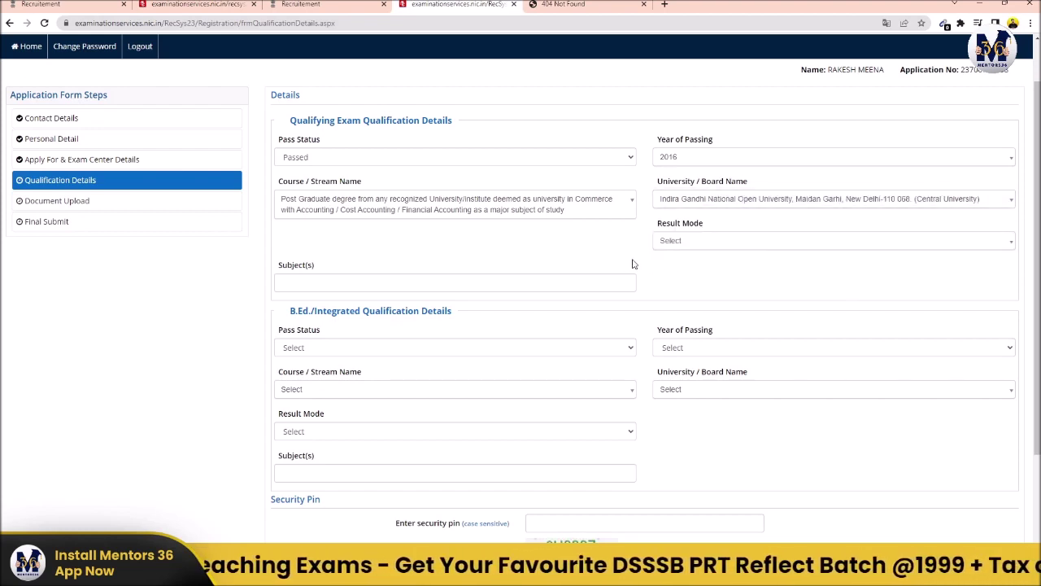
{"action": "left_click", "coordinate": [698, 245]}
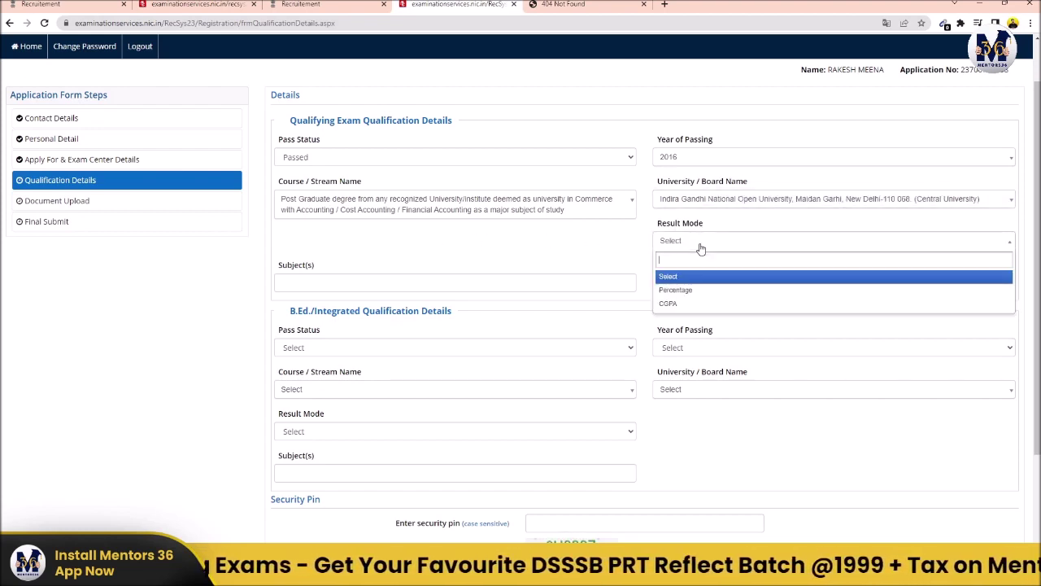
{"action": "left_click", "coordinate": [683, 292]}
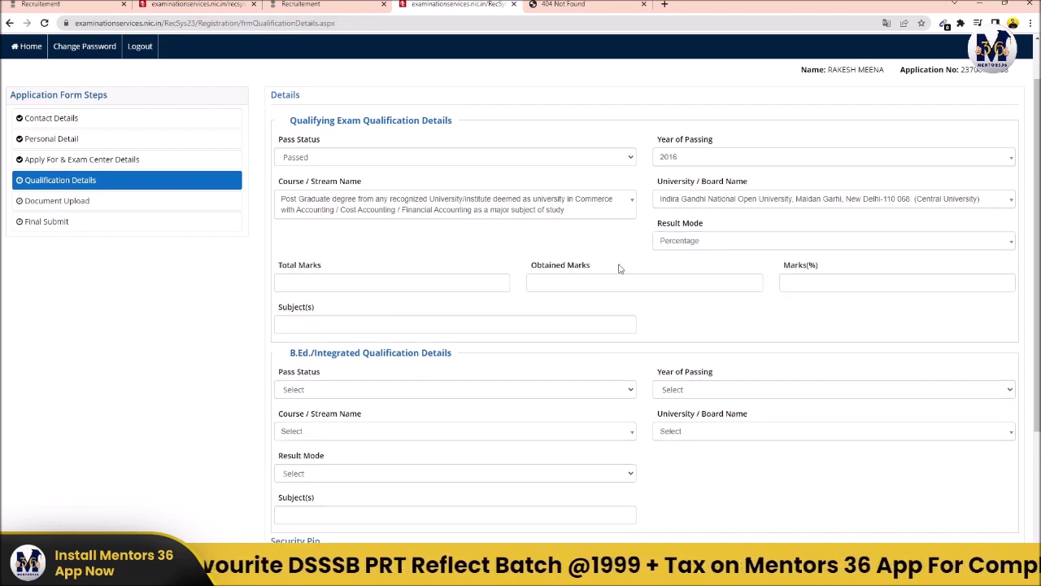
{"action": "left_click", "coordinate": [389, 281]}
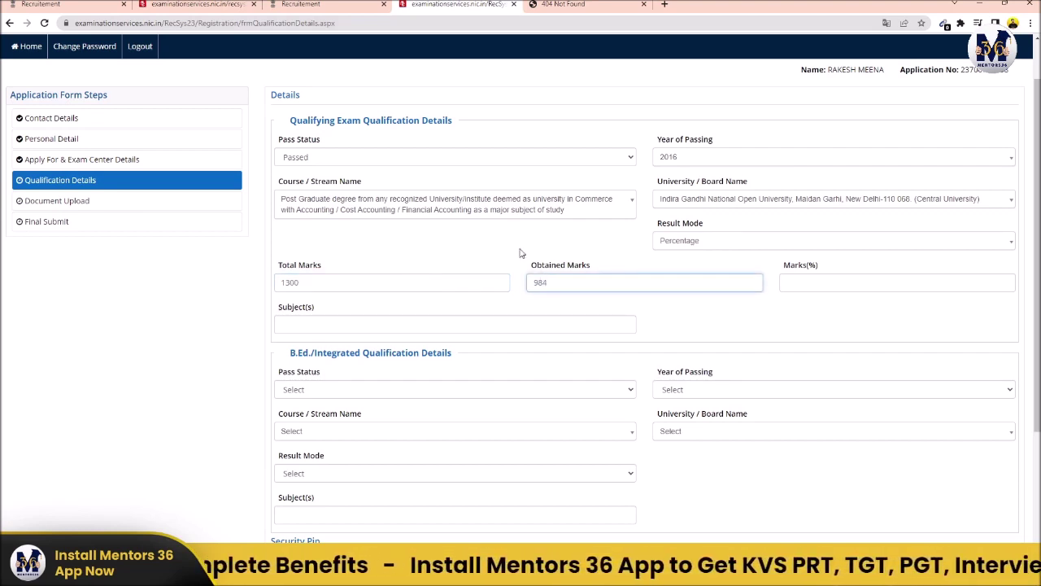
{"action": "left_click", "coordinate": [480, 238]}
Mark the B.Ed passed in 2019, B.Ed course, from Indira Gandhi National Open University.
{"action": "scroll", "coordinate": [471, 266], "scroll_direction": "down", "scroll_amount": 3}
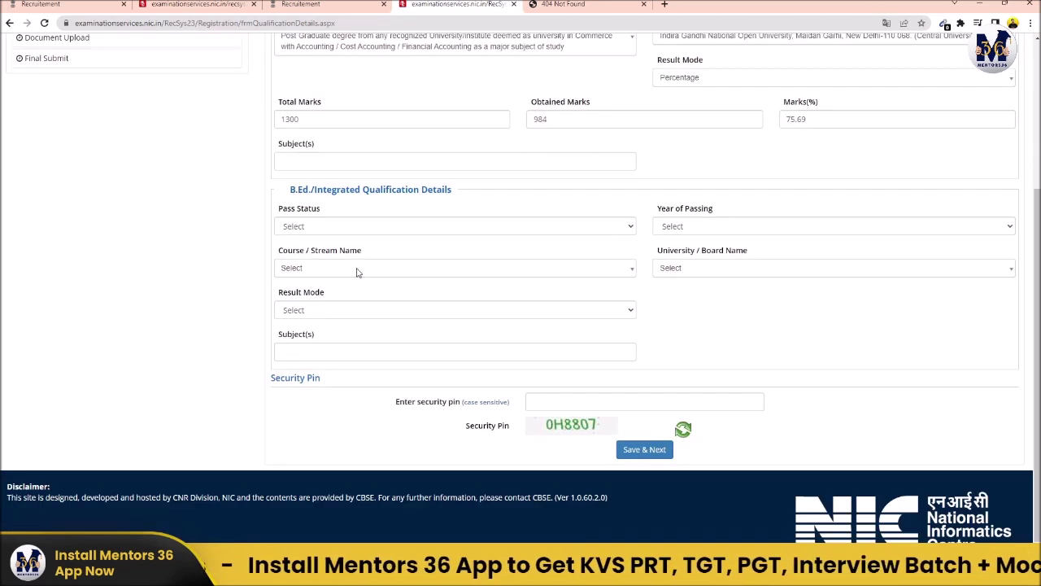
{"action": "left_click", "coordinate": [324, 228]}
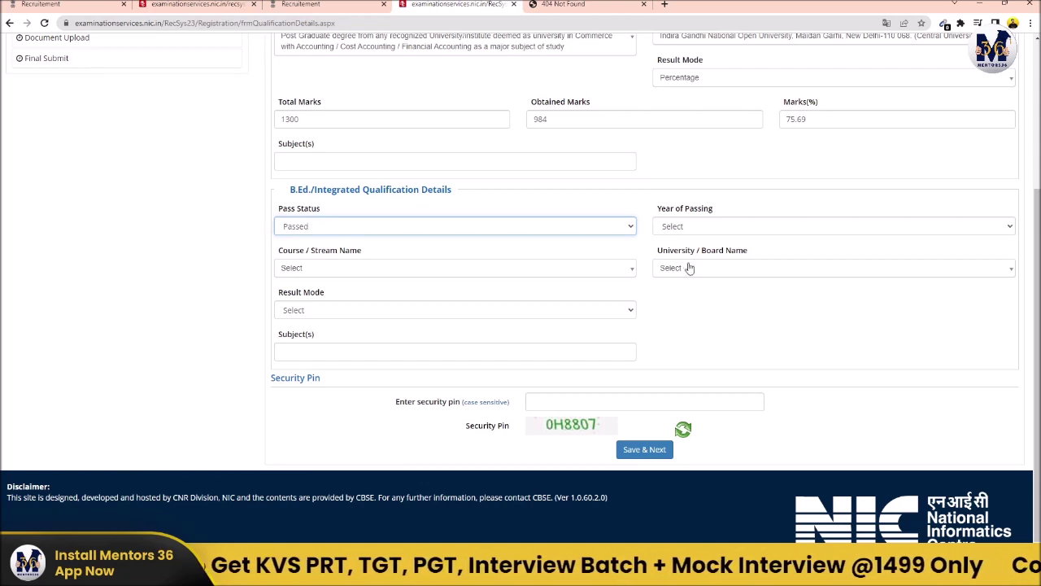
{"action": "left_click", "coordinate": [691, 229]}
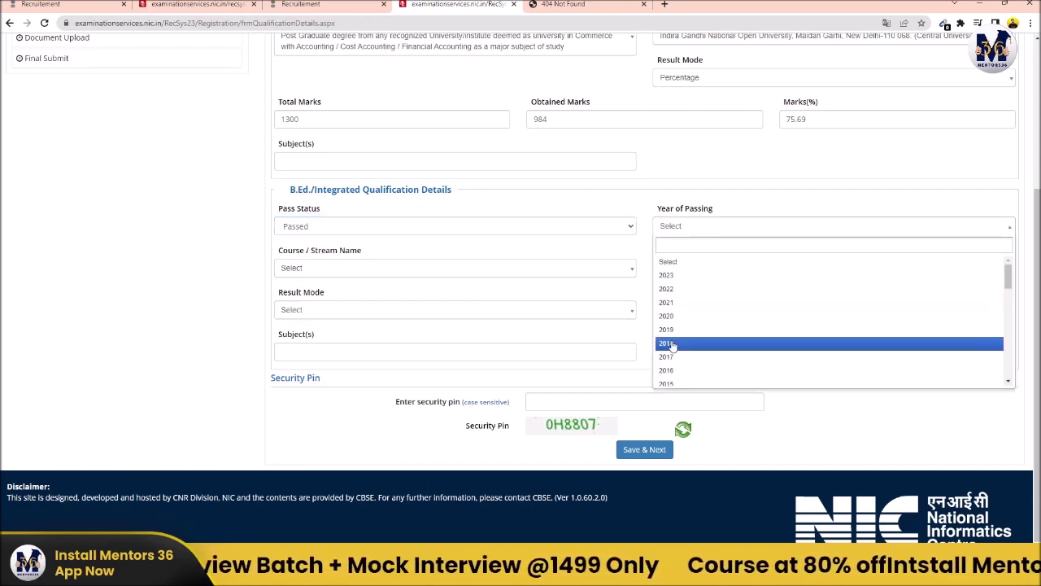
{"action": "left_click", "coordinate": [669, 330]}
{"action": "left_click", "coordinate": [350, 269]}
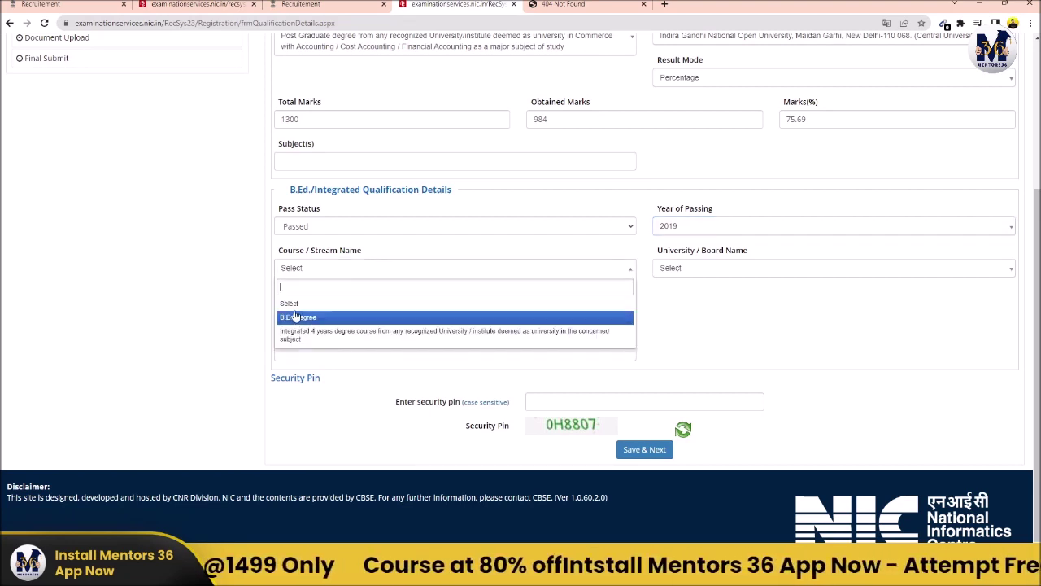
{"action": "left_click", "coordinate": [298, 318]}
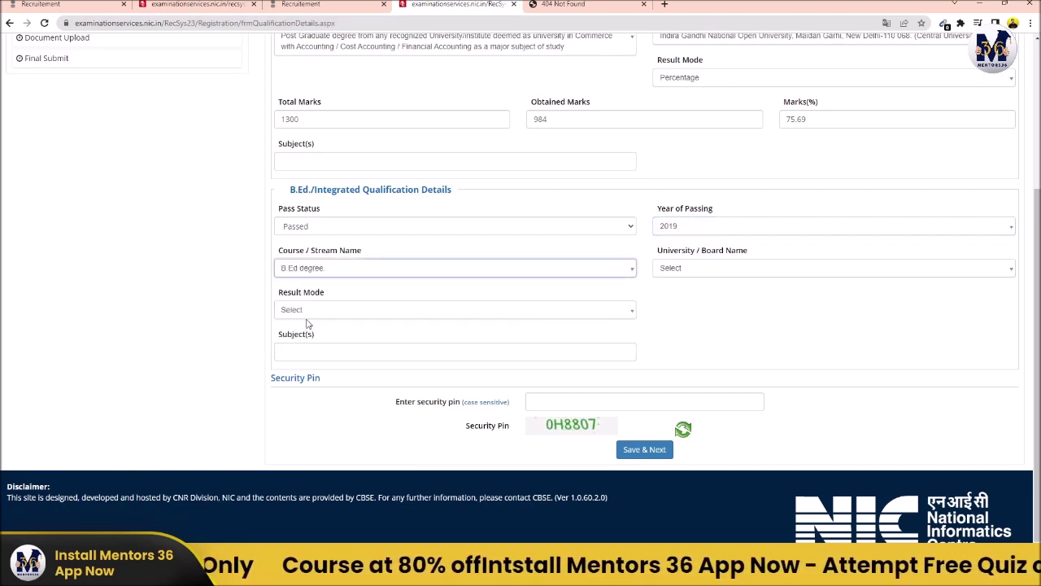
{"action": "left_click", "coordinate": [696, 271]}
{"action": "type", "text": "indira gandhi na"}
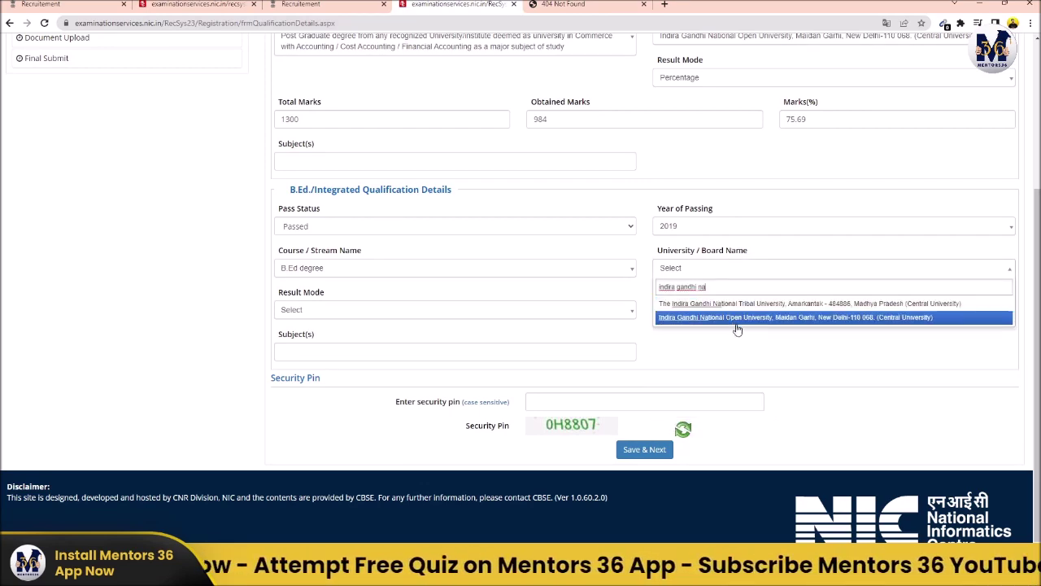
{"action": "left_click", "coordinate": [732, 316]}
Set the B.Ed result to Percentage with 1018 of 1400 marks and enter its subjects.
{"action": "left_click", "coordinate": [319, 312]}
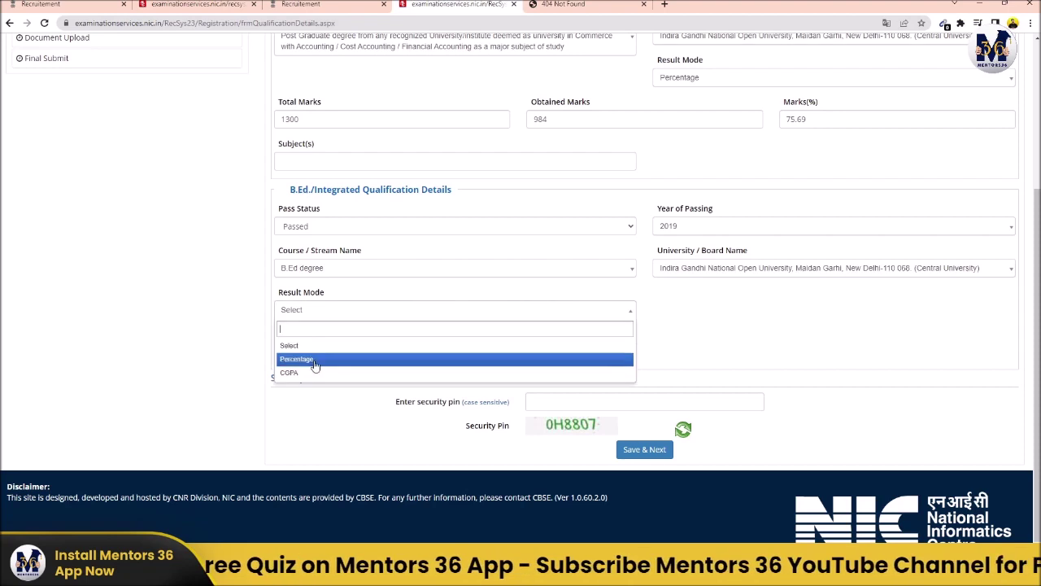
{"action": "left_click", "coordinate": [315, 363]}
{"action": "left_click", "coordinate": [317, 351]}
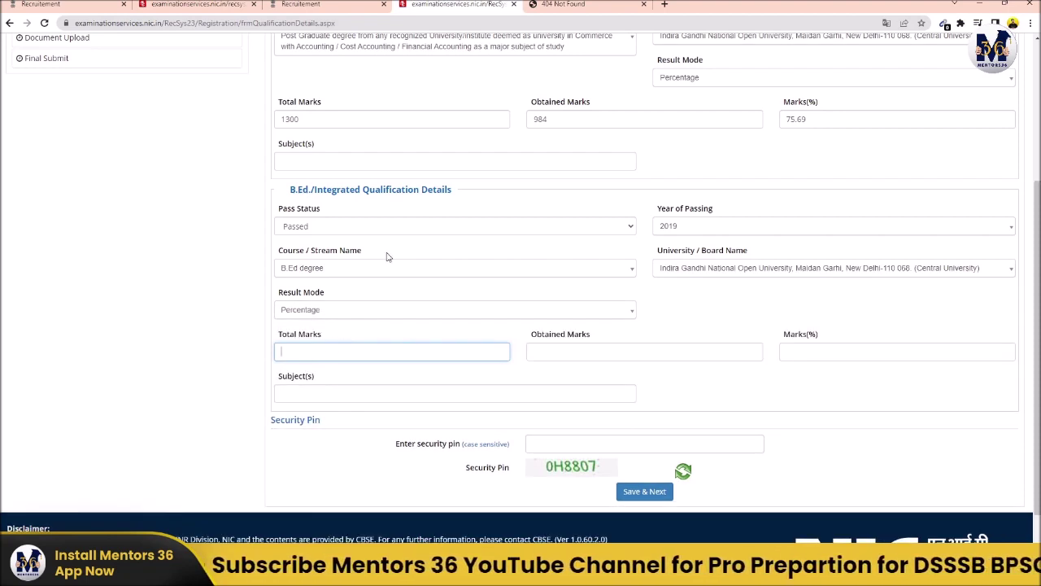
{"action": "type", "text": "1400"}
{"action": "key", "text": "Tab"}
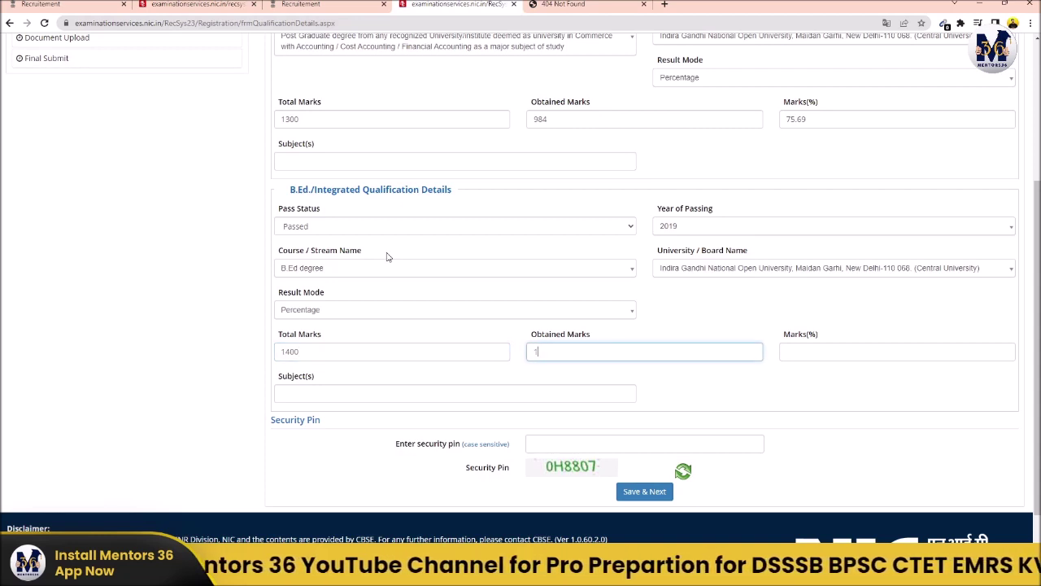
{"action": "left_click", "coordinate": [756, 395]}
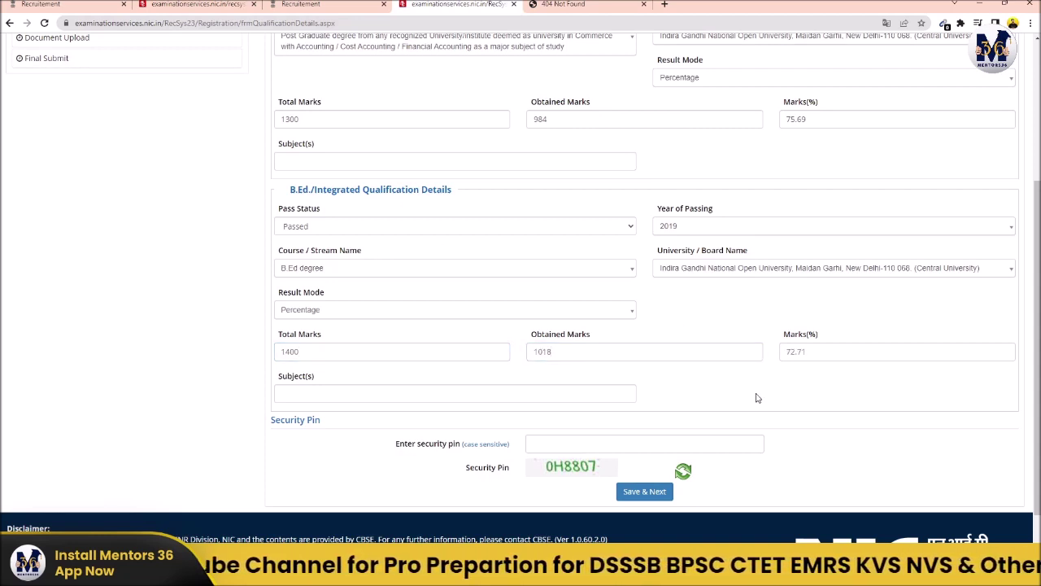
{"action": "left_click", "coordinate": [324, 397]}
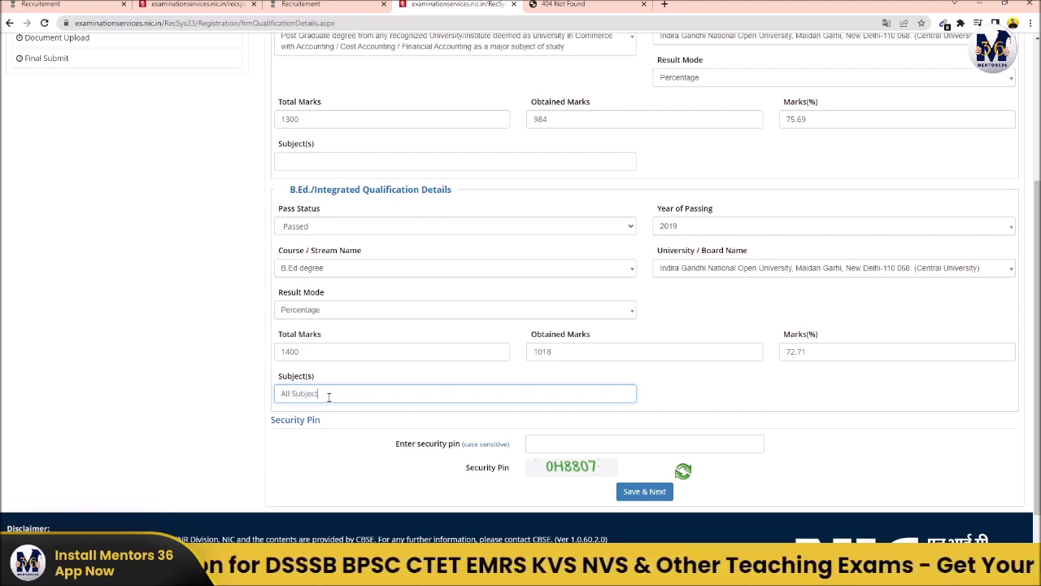
{"action": "type", "text": "All Subjec"}
{"action": "key", "text": "BackSpace"}
{"action": "key", "text": "BackSpace"}
{"action": "key", "text": "BackSpace"}
{"action": "key", "text": "BackSpace"}
{"action": "key", "text": "BackSpace"}
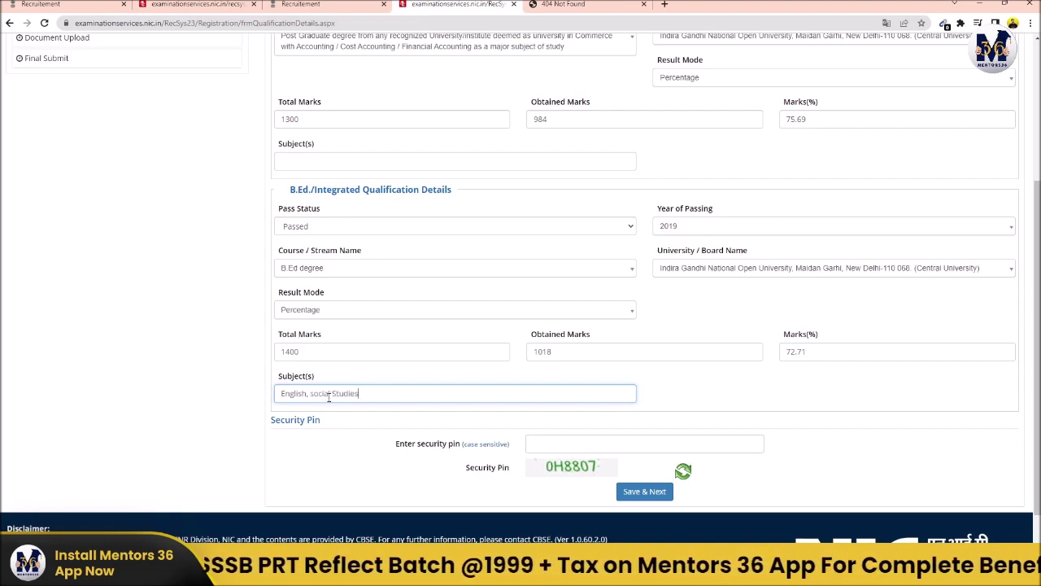
Add qualifying subjects 'Commerce, Business Studies, International Trade', enter the pin, and submit the section.
{"action": "left_click", "coordinate": [620, 447]}
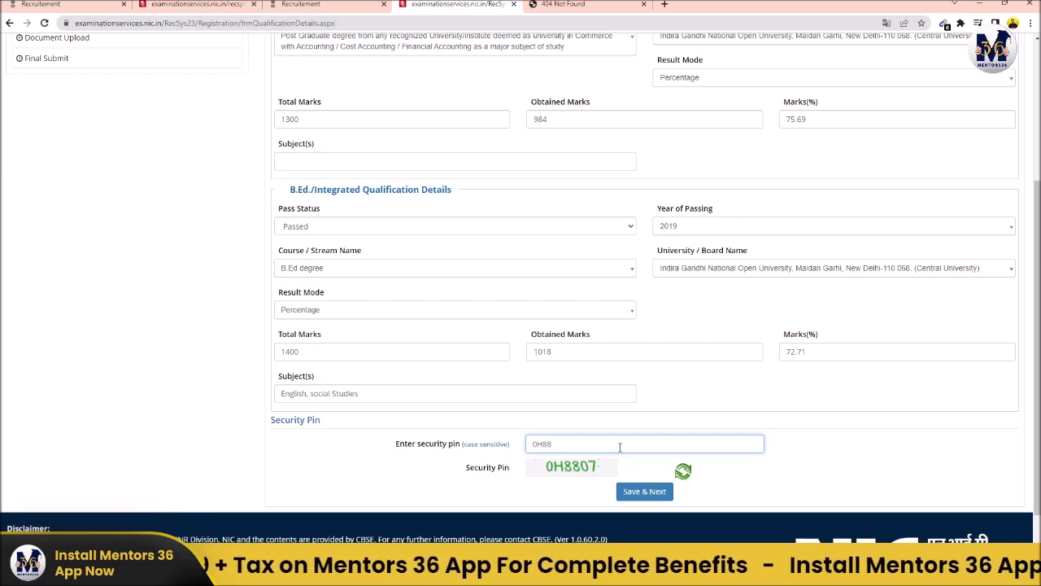
{"action": "left_click", "coordinate": [644, 491]}
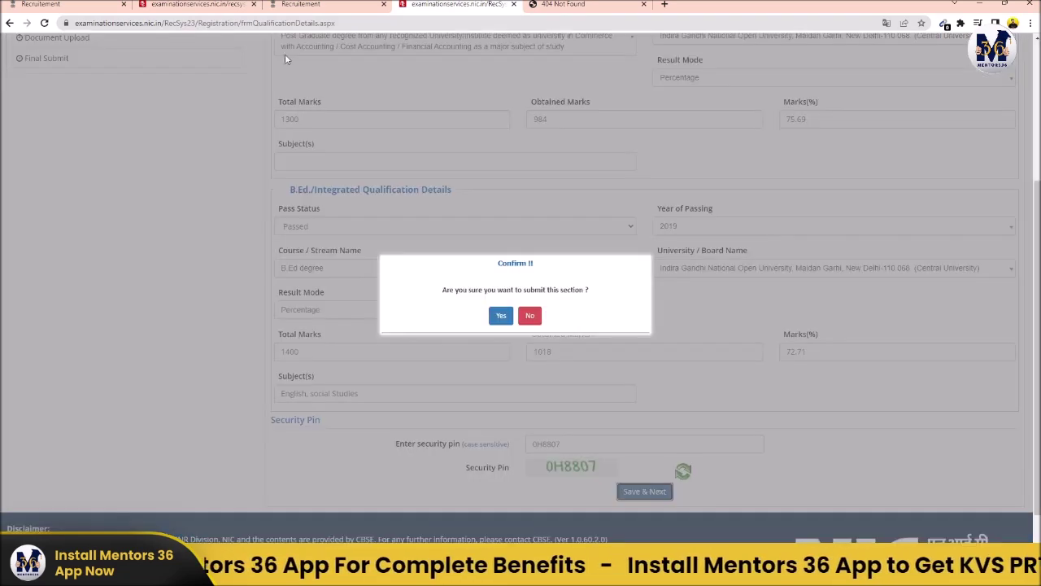
{"action": "left_click", "coordinate": [500, 316]}
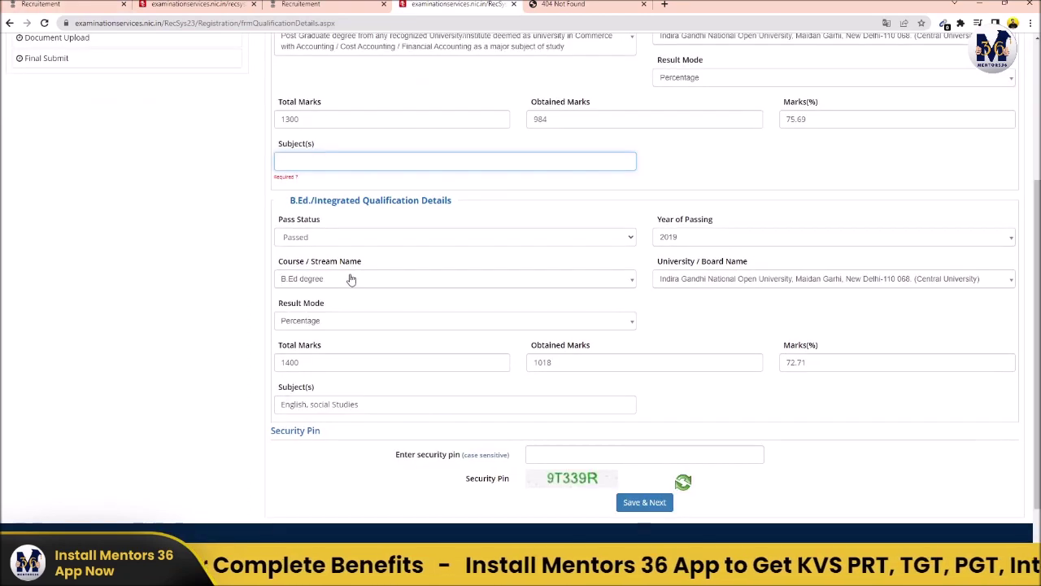
{"action": "scroll", "coordinate": [406, 289], "scroll_direction": "up", "scroll_amount": 2}
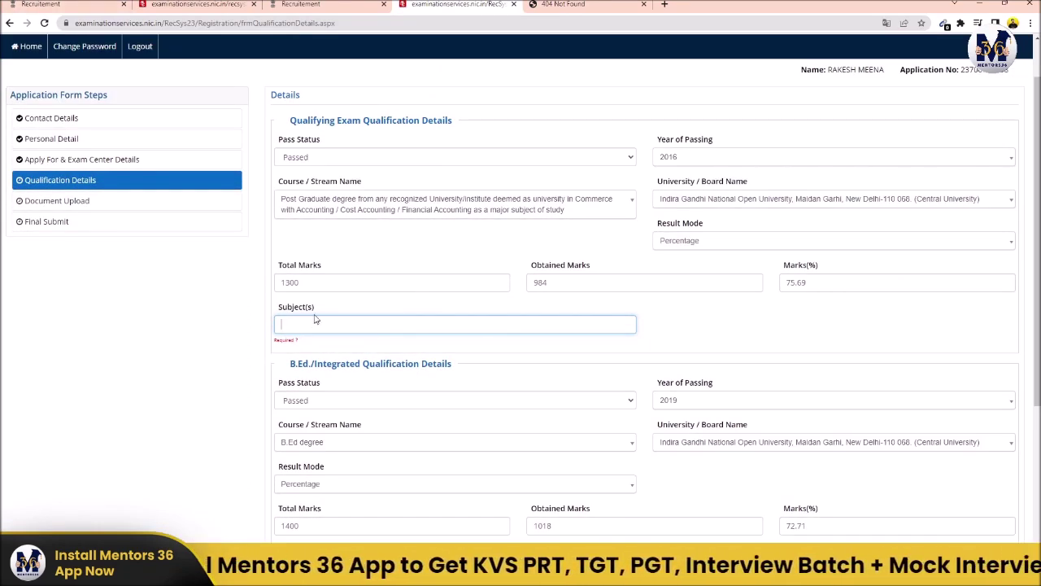
{"action": "type", "text": "Commerce, Business Studies, International Trade"}
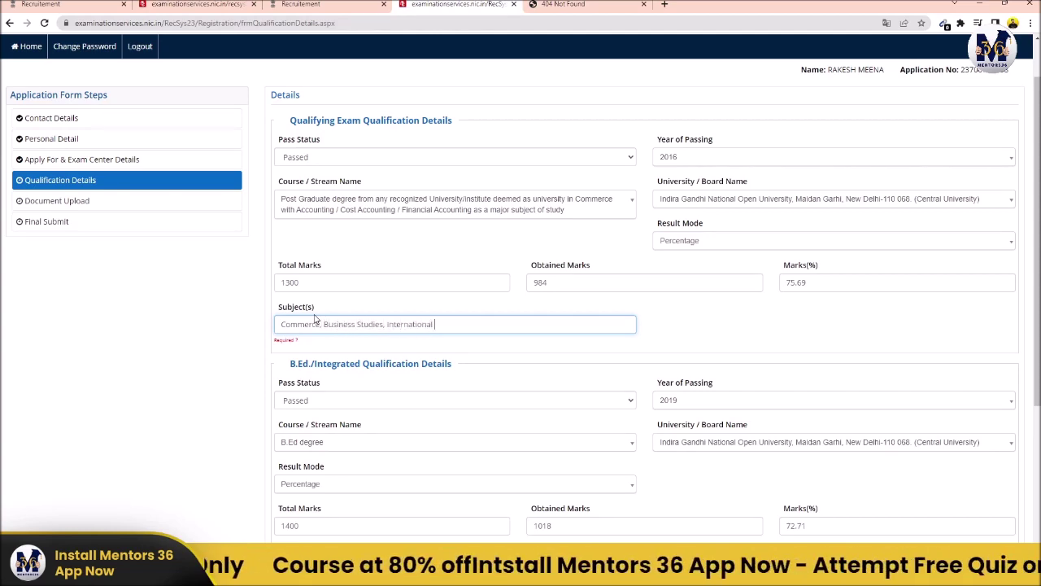
{"action": "scroll", "coordinate": [447, 325], "scroll_direction": "down", "scroll_amount": 3}
{"action": "left_click", "coordinate": [569, 394]}
{"action": "type", "text": "9T339R"}
{"action": "left_click", "coordinate": [645, 442]}
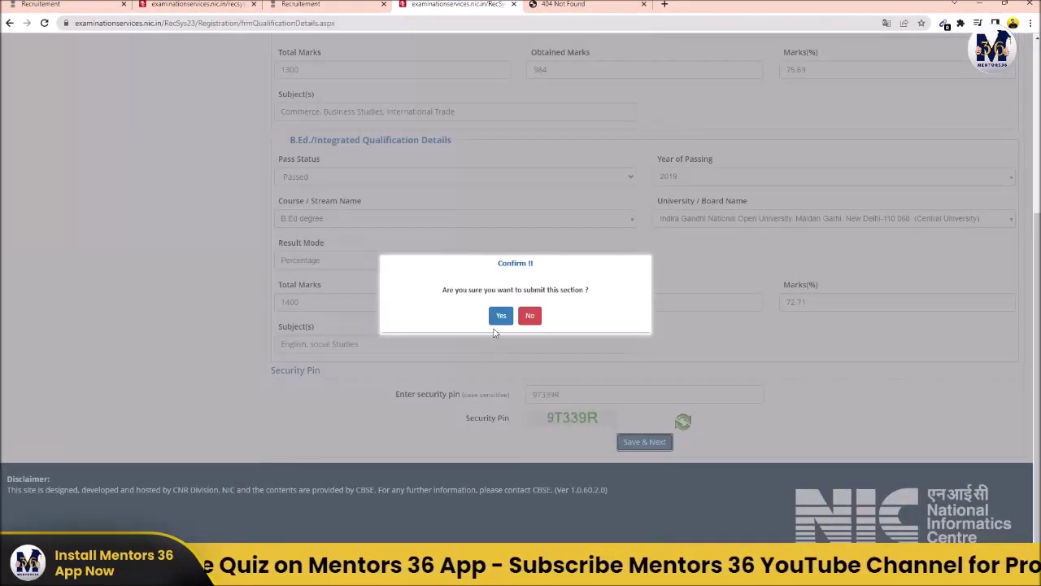
{"action": "left_click", "coordinate": [499, 314]}
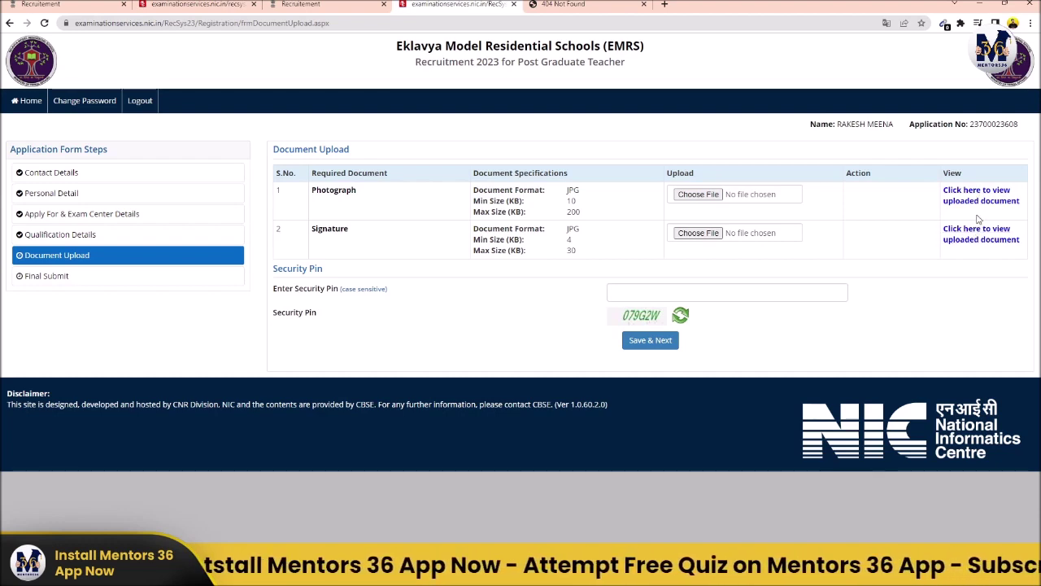
Enter the security pin on Document Upload, save, and confirm the submission.
{"action": "left_click", "coordinate": [640, 290]}
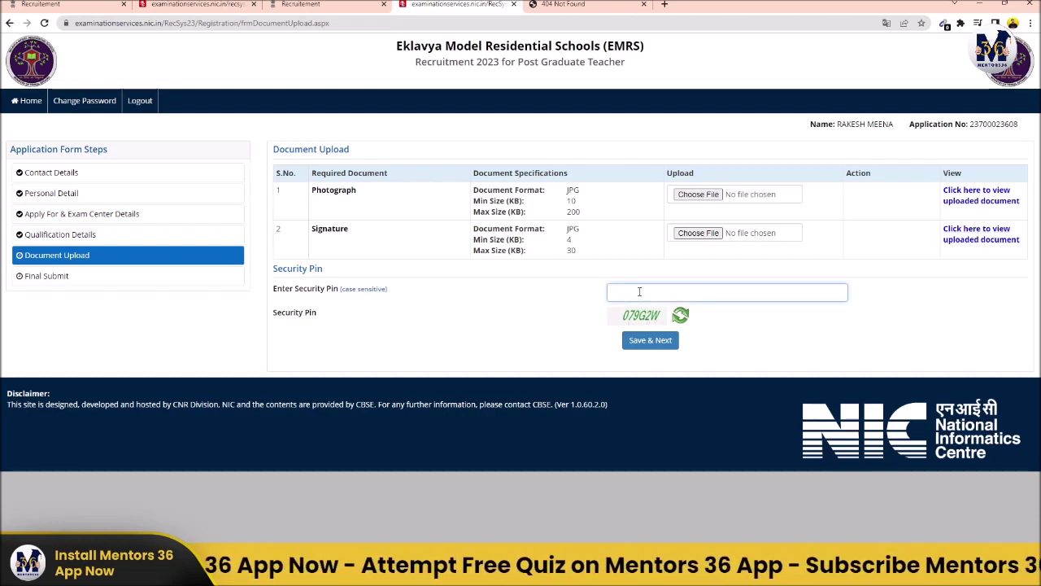
{"action": "type", "text": "079"}
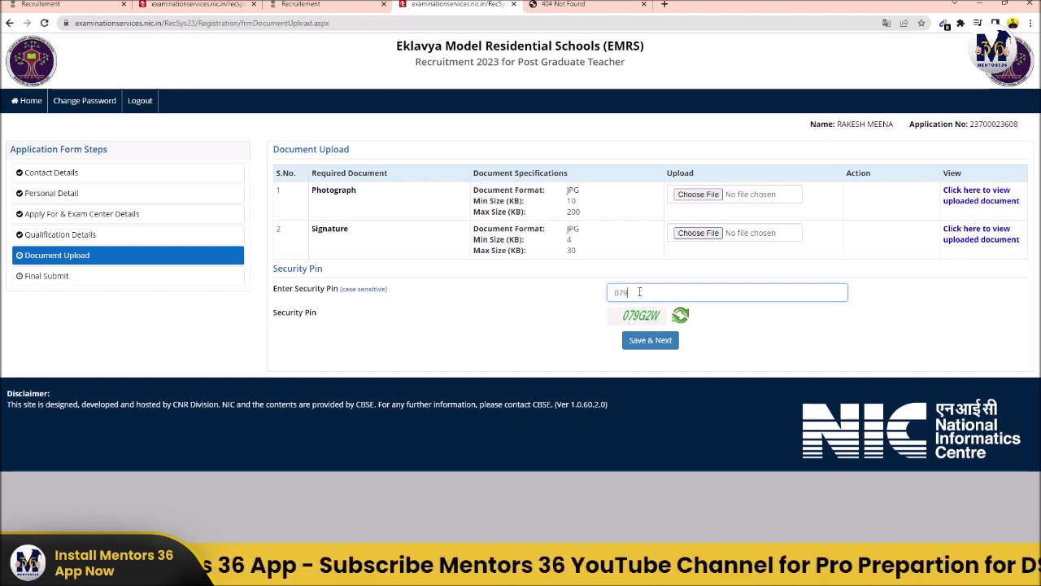
{"action": "type", "text": "G"}
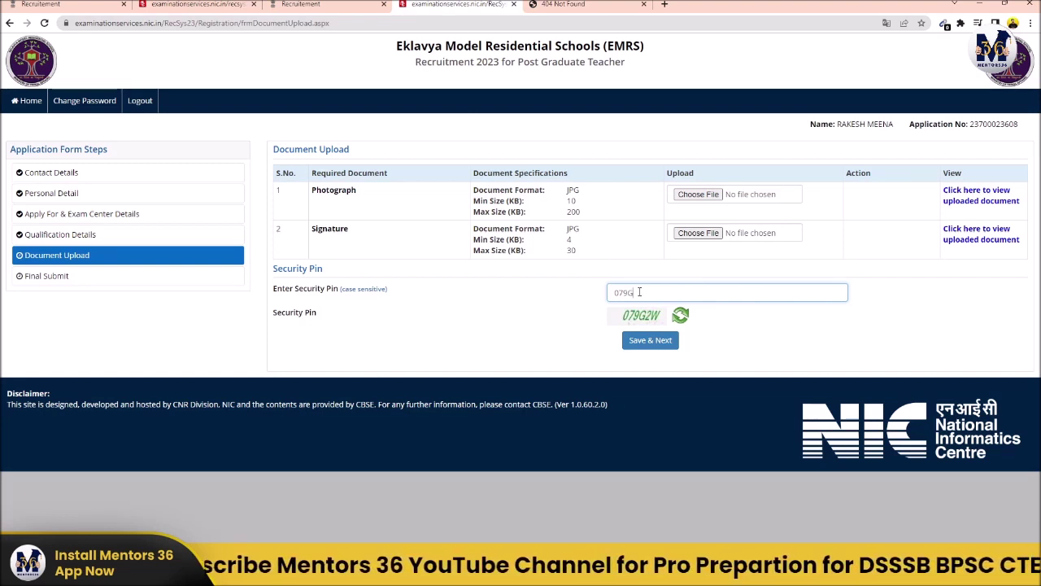
{"action": "type", "text": "2W"}
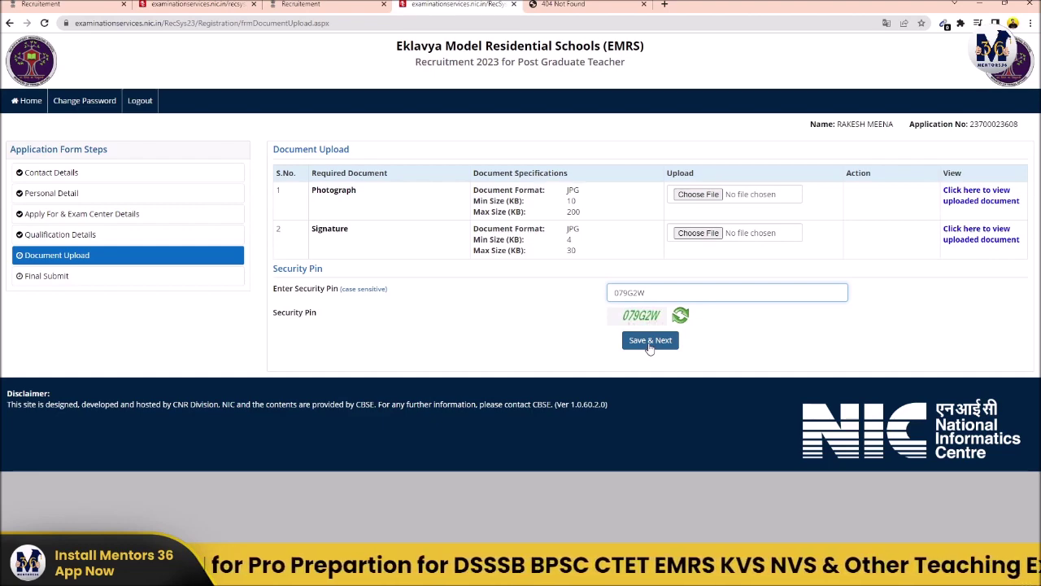
{"action": "left_click", "coordinate": [650, 341]}
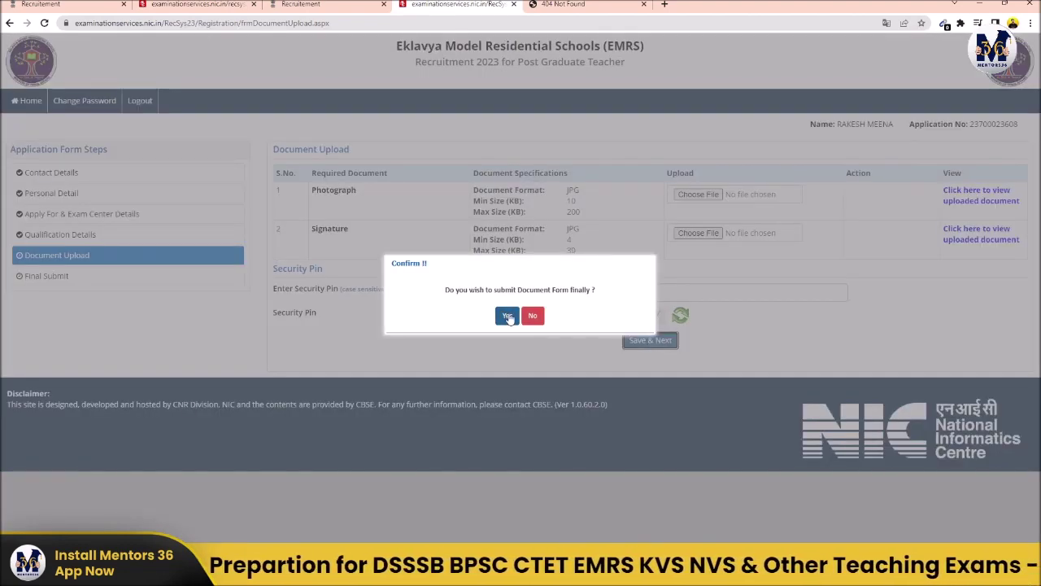
{"action": "left_click", "coordinate": [508, 314]}
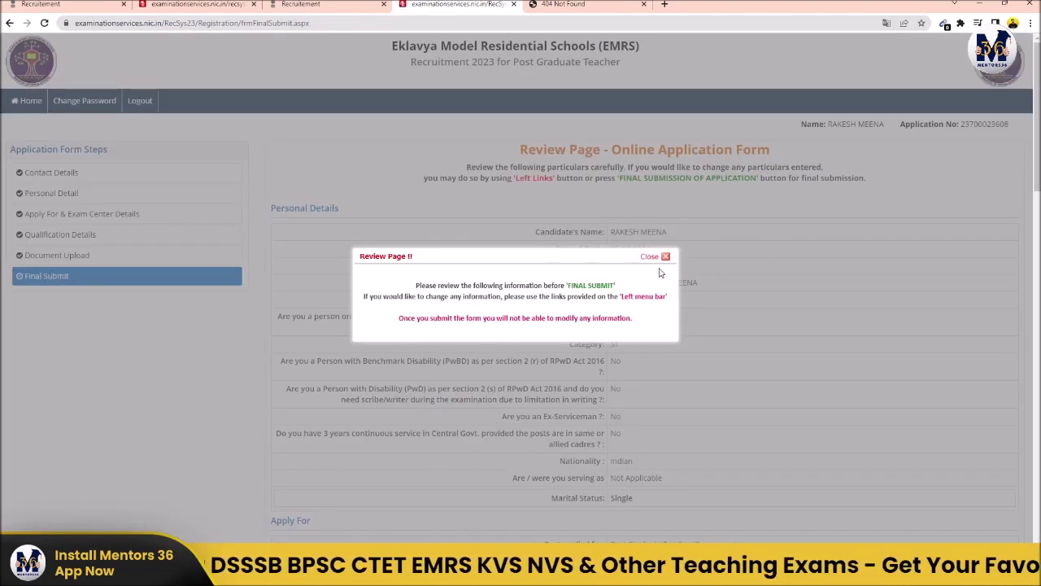
Tick all ten review checklist items, from Name and Date of Birth to Examination Cities.
{"action": "left_click", "coordinate": [659, 257]}
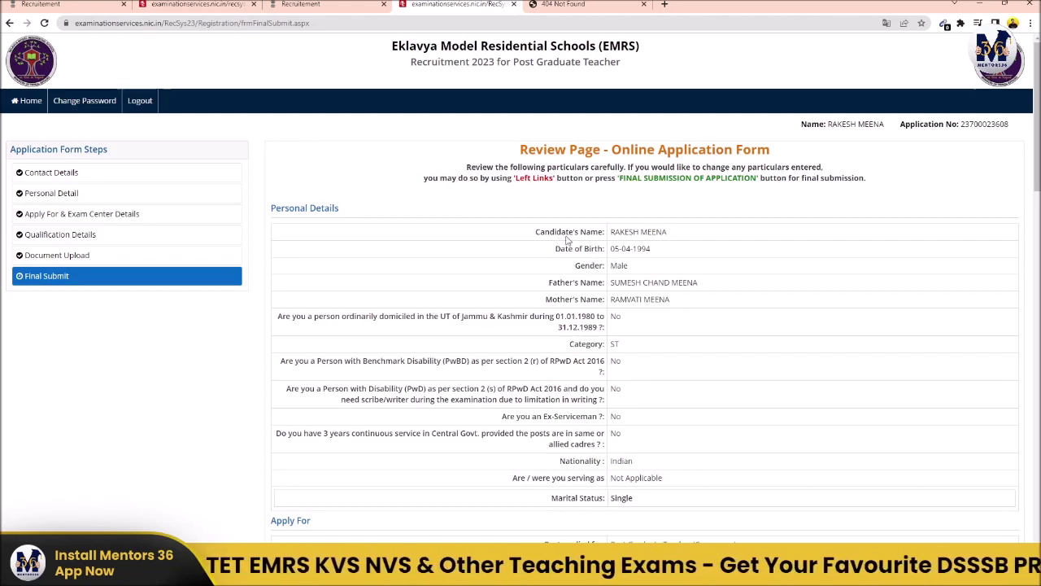
{"action": "scroll", "coordinate": [567, 238], "scroll_direction": "down", "scroll_amount": 20}
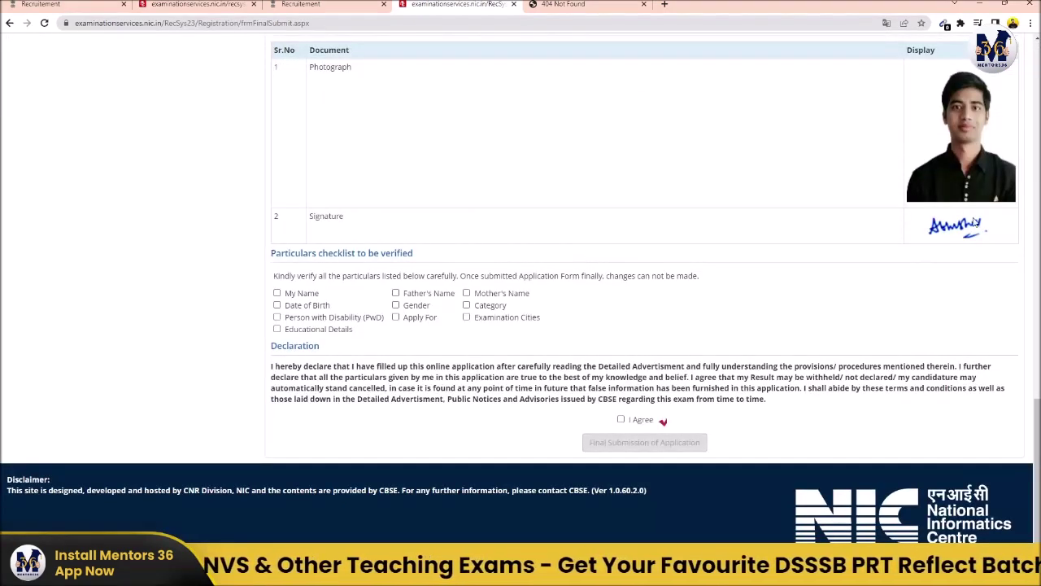
{"action": "scroll", "coordinate": [949, 174], "scroll_direction": "up", "scroll_amount": 15}
{"action": "scroll", "coordinate": [949, 179], "scroll_direction": "down", "scroll_amount": 15}
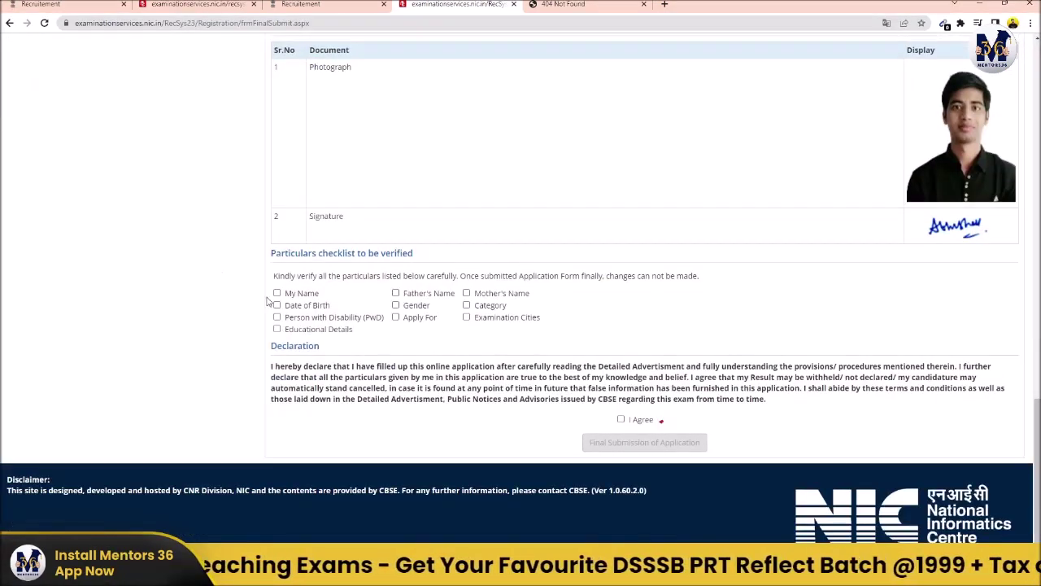
{"action": "left_click", "coordinate": [277, 293]}
{"action": "left_click", "coordinate": [277, 305]}
{"action": "left_click", "coordinate": [276, 317]}
{"action": "left_click", "coordinate": [276, 329]}
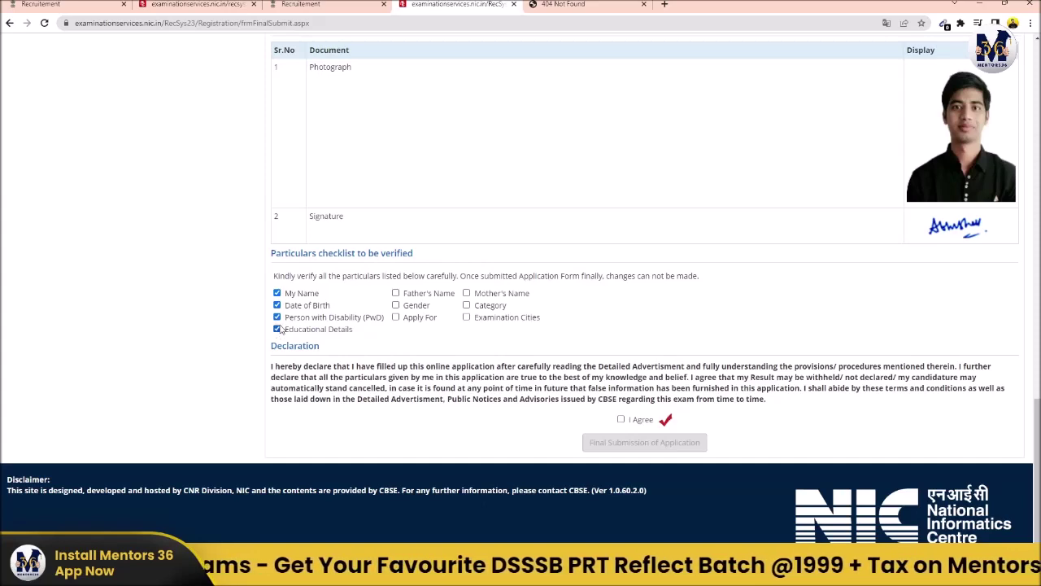
{"action": "left_click", "coordinate": [395, 293]}
{"action": "left_click", "coordinate": [396, 305]}
{"action": "left_click", "coordinate": [395, 317]}
{"action": "left_click", "coordinate": [466, 293]}
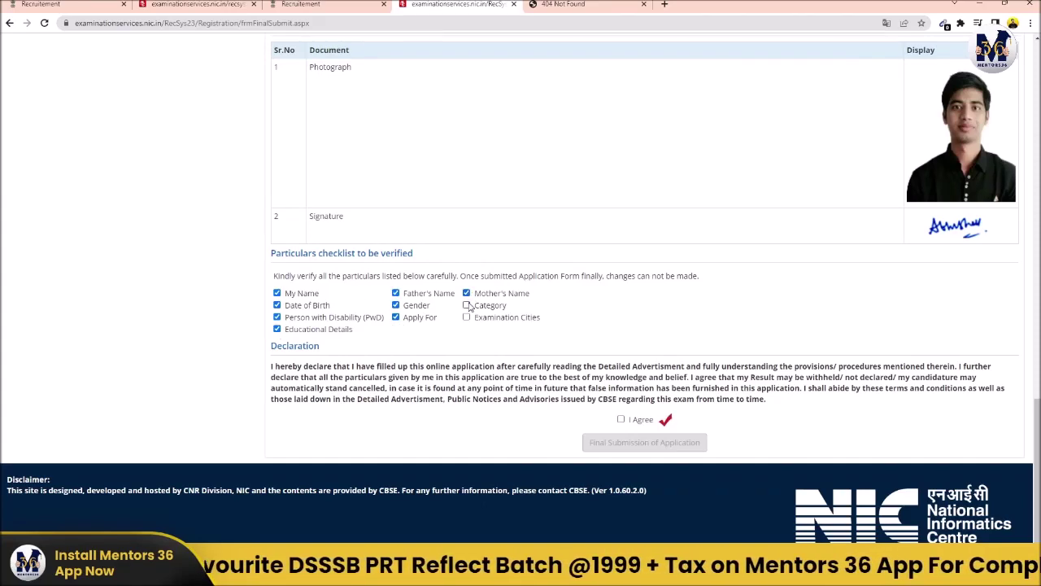
{"action": "left_click", "coordinate": [466, 305]}
{"action": "left_click", "coordinate": [467, 317]}
Accept the declaration, attempt final submission, and proceed to verify the registered email.
{"action": "scroll", "coordinate": [625, 312], "scroll_direction": "up", "scroll_amount": 15}
{"action": "scroll", "coordinate": [625, 313], "scroll_direction": "down", "scroll_amount": 15}
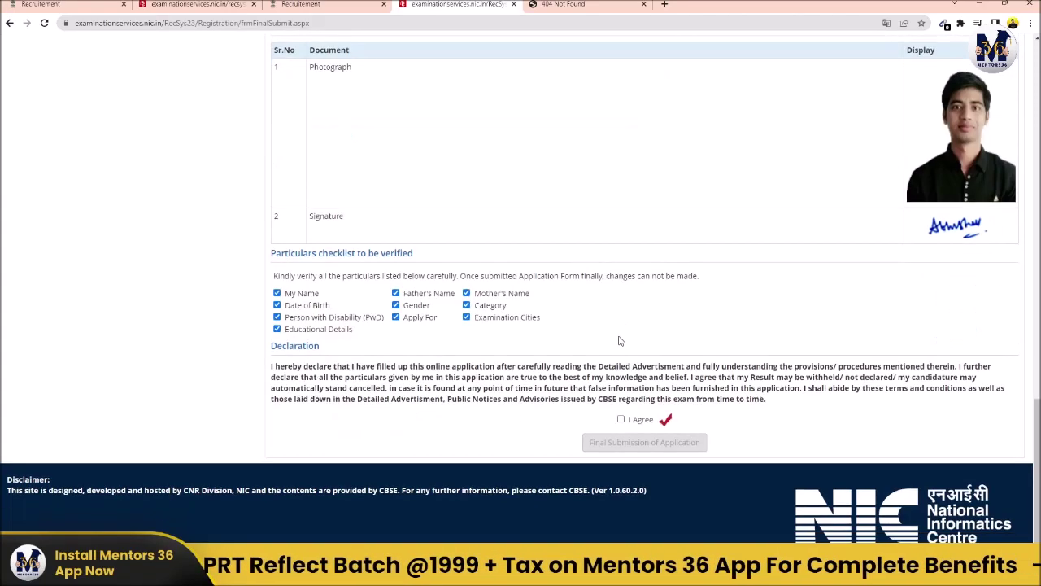
{"action": "left_click", "coordinate": [621, 420]}
{"action": "left_click", "coordinate": [643, 442]}
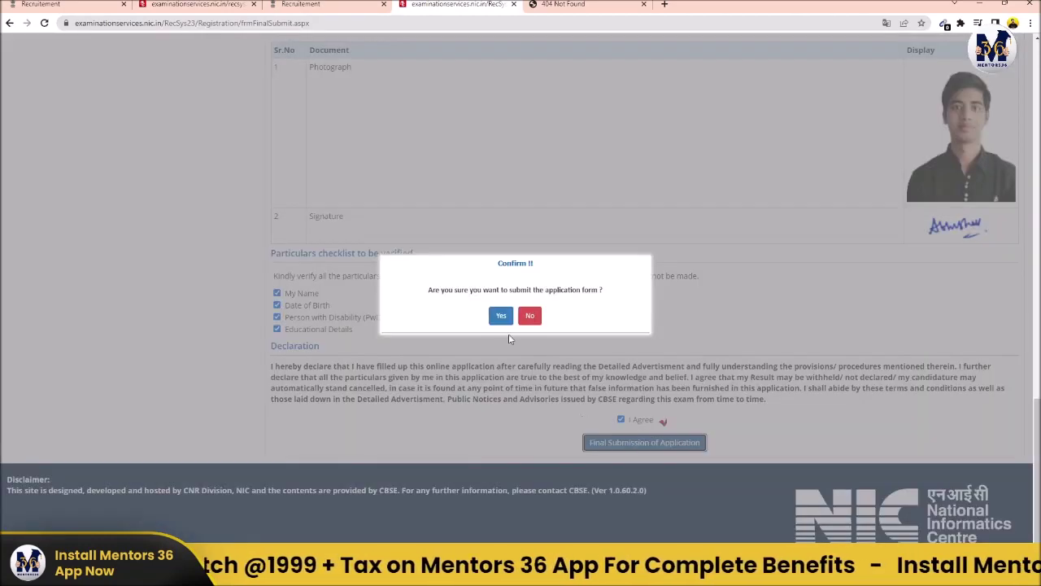
{"action": "left_click", "coordinate": [501, 315]}
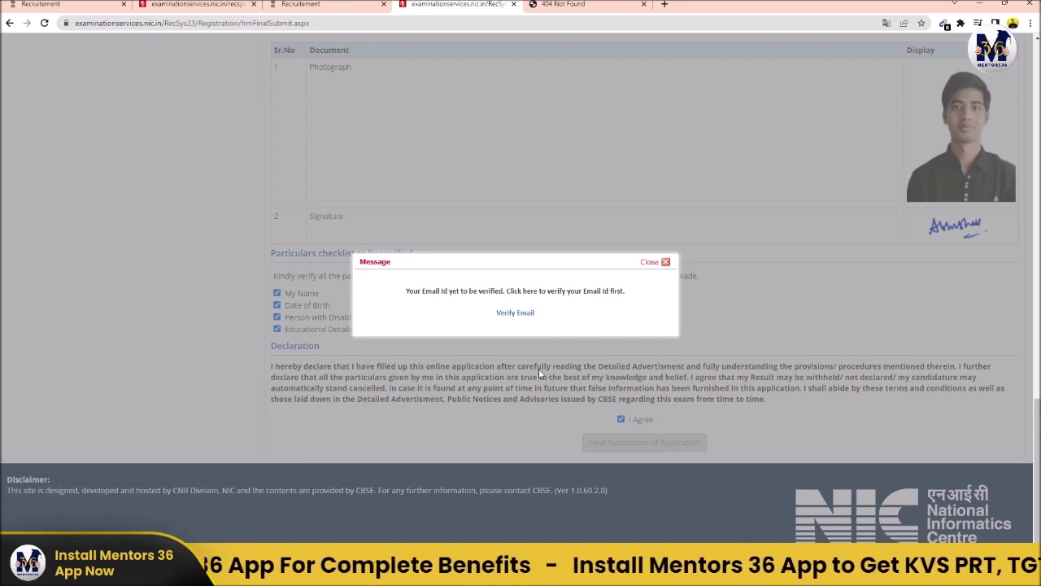
{"action": "left_click", "coordinate": [521, 314]}
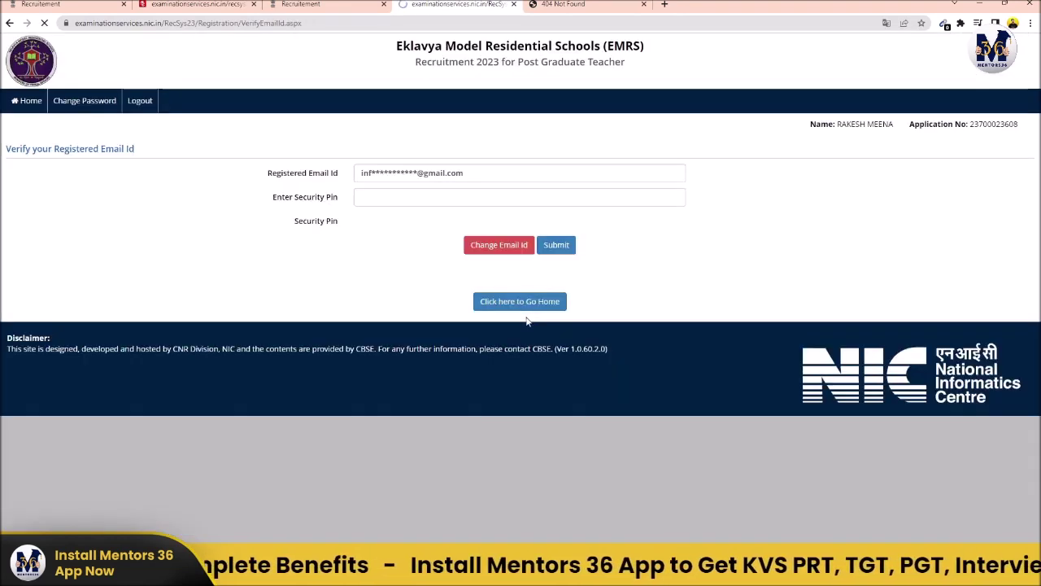
Submit the security pin to have an OTP sent to the registered email.
{"action": "left_click", "coordinate": [395, 200]}
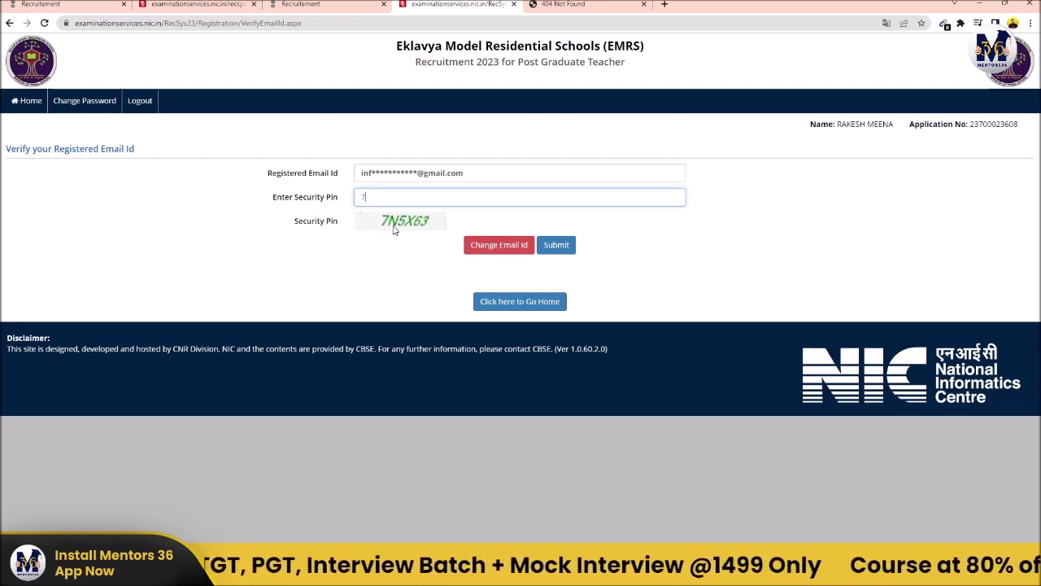
{"action": "type", "text": "7N5X63"}
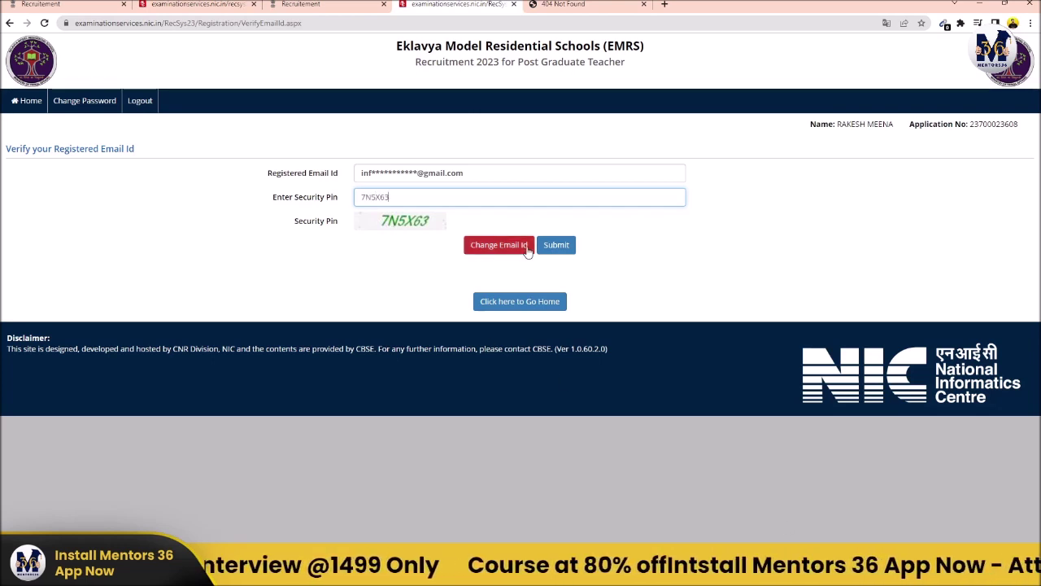
{"action": "left_click", "coordinate": [556, 245]}
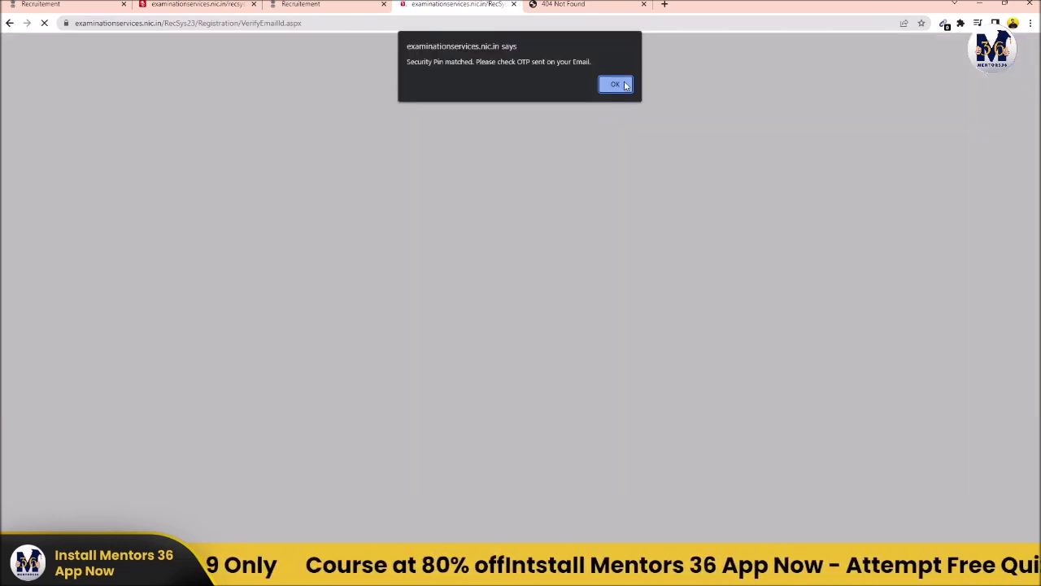
{"action": "left_click", "coordinate": [622, 84]}
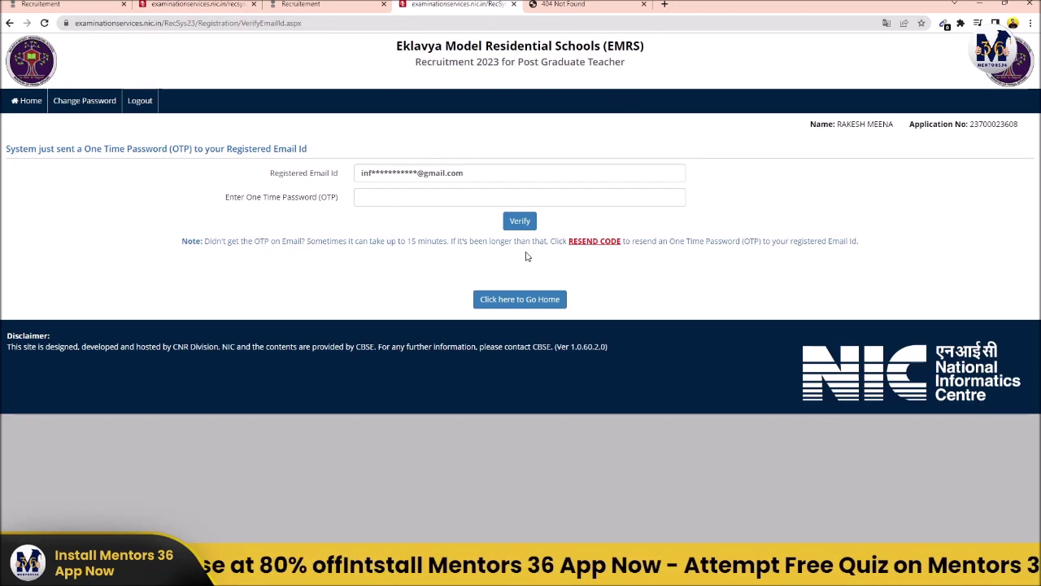
Verify the email with the received OTP and return to the candidate home page.
{"action": "left_click", "coordinate": [476, 204]}
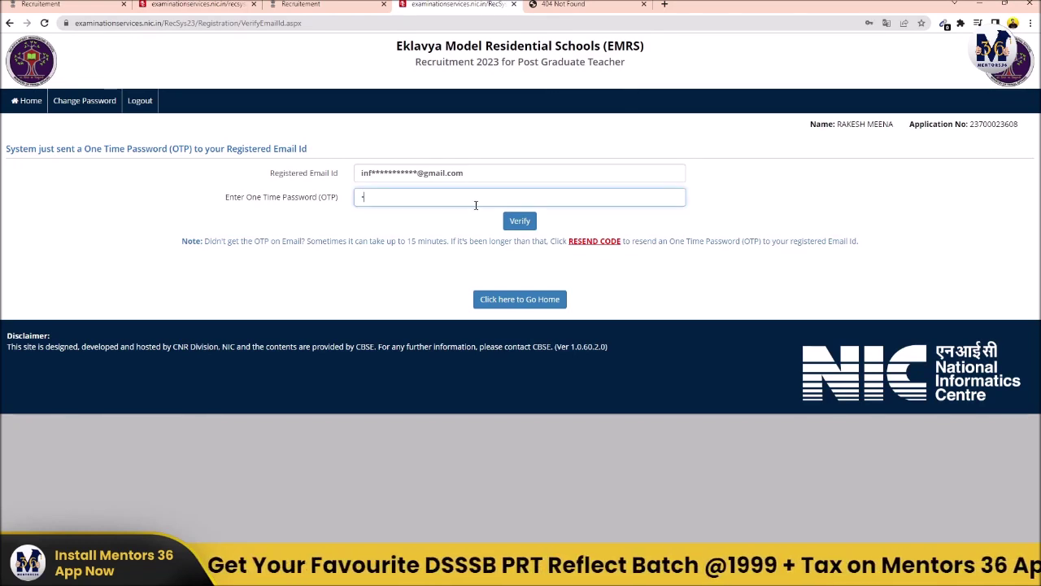
{"action": "type", "text": "••••••"}
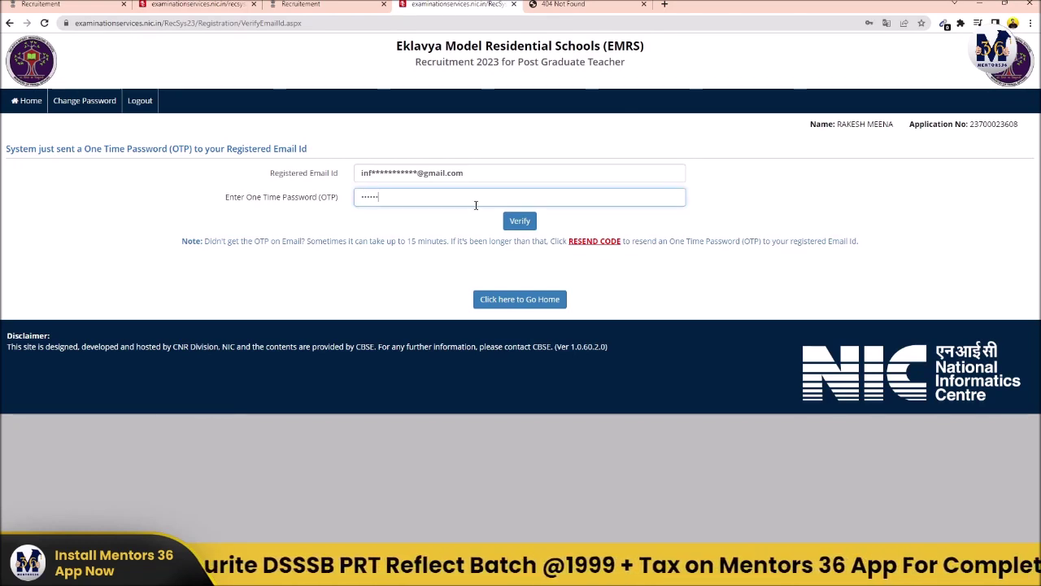
{"action": "left_click", "coordinate": [518, 222]}
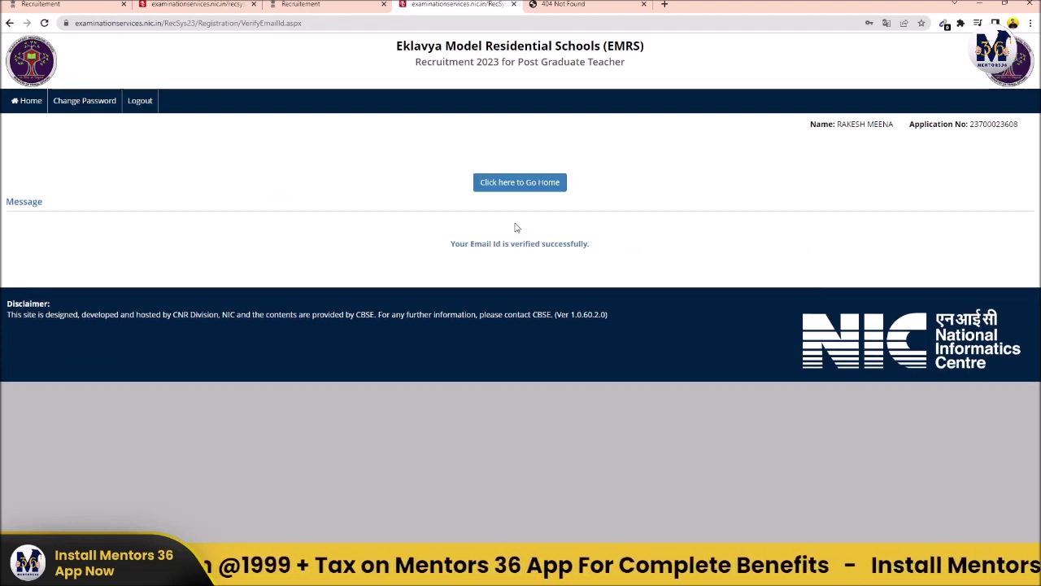
{"action": "left_click", "coordinate": [492, 185]}
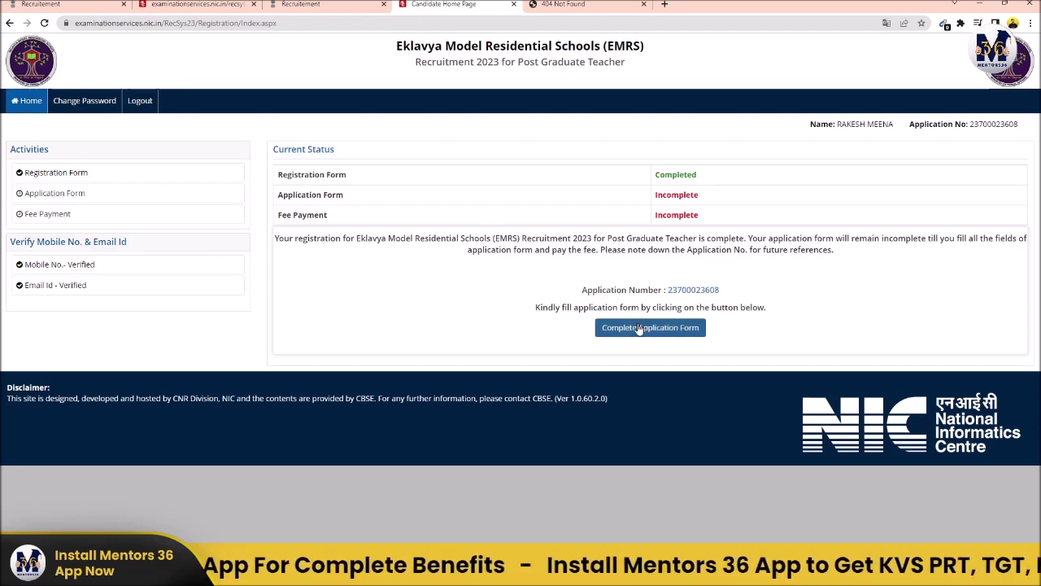
Open the Final Submit review page from Complete Application Form and dismiss its notice.
{"action": "left_click", "coordinate": [614, 327]}
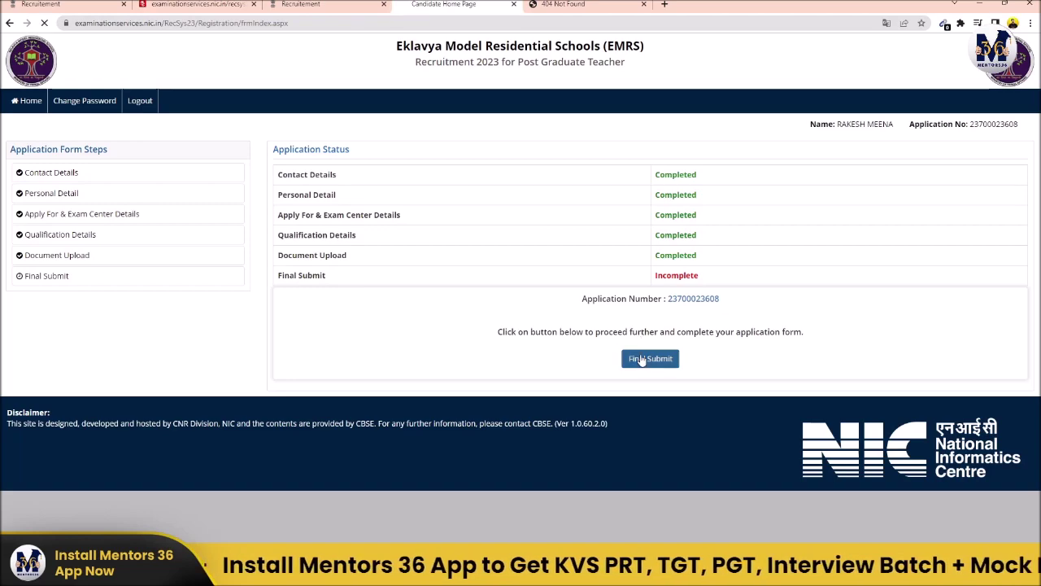
{"action": "left_click", "coordinate": [641, 358]}
{"action": "left_click", "coordinate": [651, 258]}
{"action": "scroll", "coordinate": [548, 310], "scroll_direction": "down", "scroll_amount": 6}
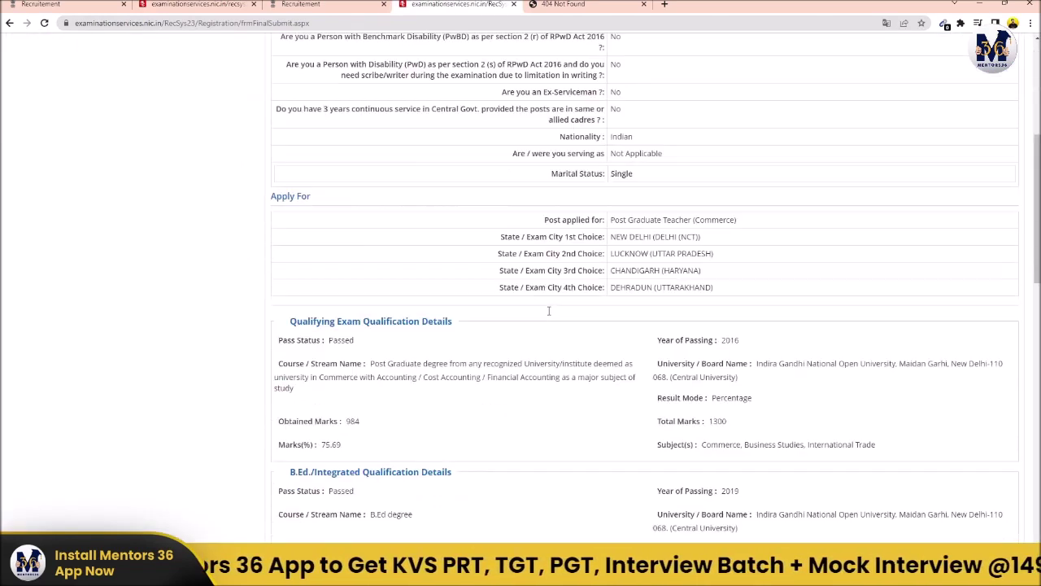
{"action": "scroll", "coordinate": [549, 310], "scroll_direction": "down", "scroll_amount": 15}
Tick all ten checklist boxes: name, parents' names, date of birth, gender, category, PwD, post, cities, education.
{"action": "left_click", "coordinate": [301, 294]}
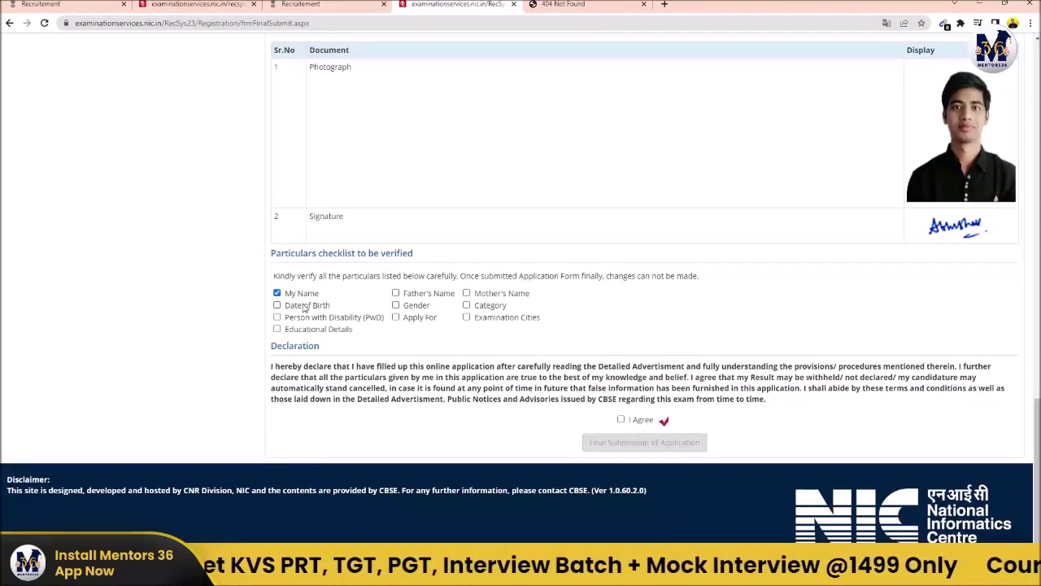
{"action": "left_click", "coordinate": [304, 306]}
{"action": "left_click", "coordinate": [306, 317]}
{"action": "left_click", "coordinate": [308, 330]}
{"action": "left_click", "coordinate": [420, 294]}
{"action": "left_click", "coordinate": [417, 306]}
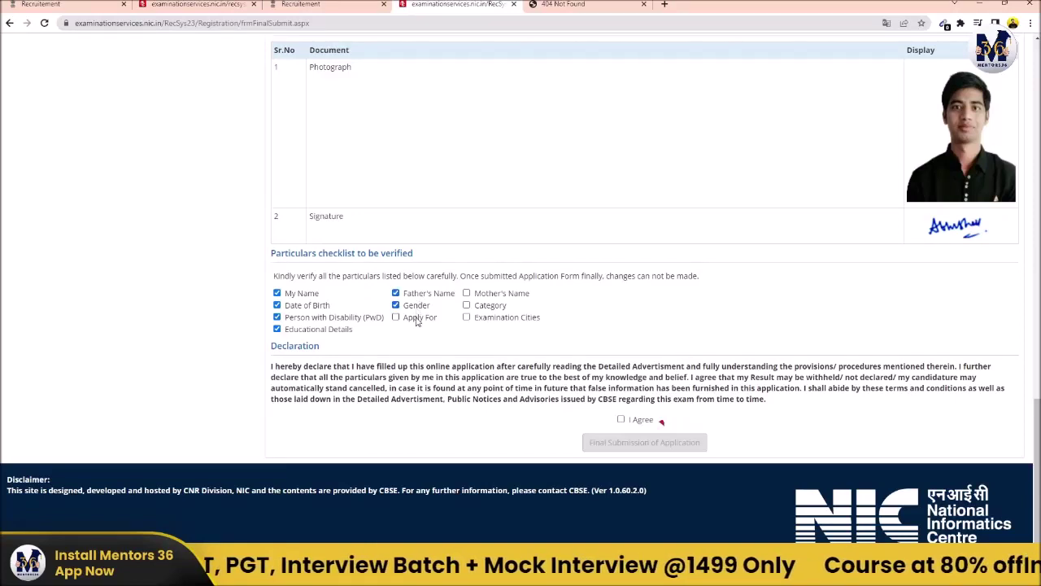
{"action": "left_click", "coordinate": [417, 317]}
{"action": "left_click", "coordinate": [469, 294]}
{"action": "left_click", "coordinate": [478, 317]}
{"action": "left_click", "coordinate": [477, 306]}
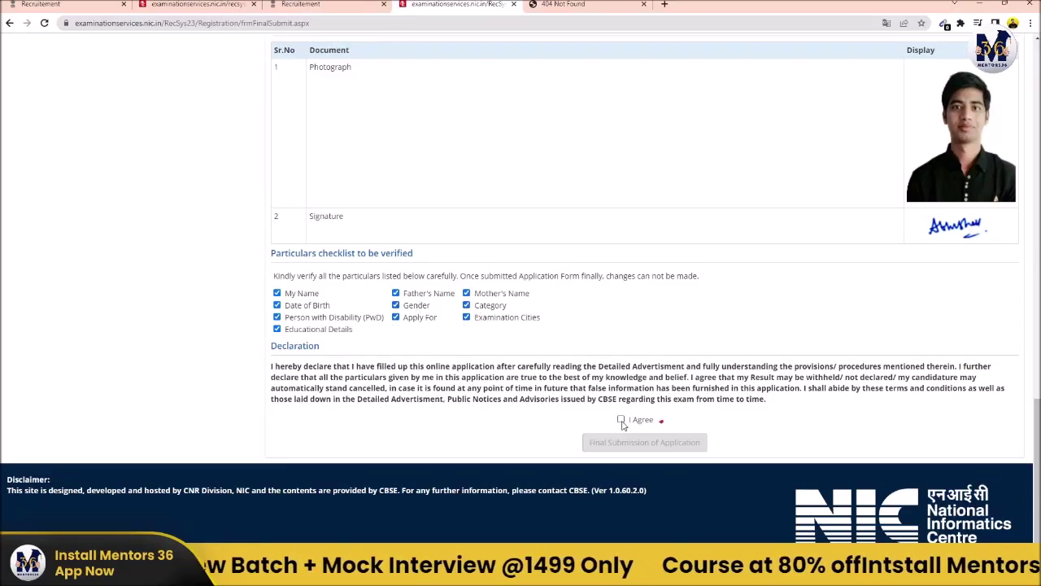
Accept the I Agree declaration and confirm Final Submission with Yes.
{"action": "left_click", "coordinate": [621, 419]}
{"action": "left_click", "coordinate": [620, 441]}
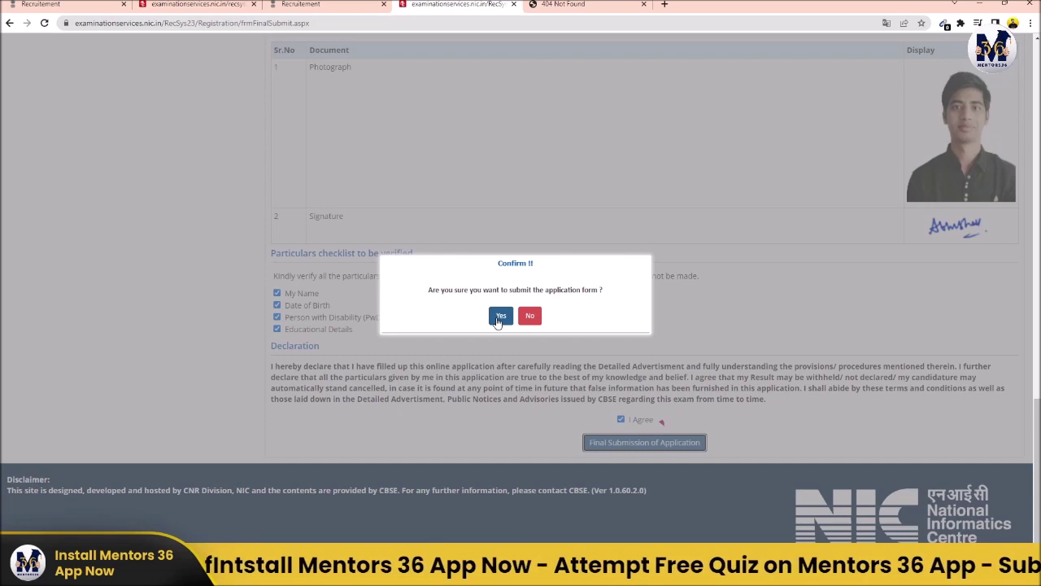
{"action": "left_click", "coordinate": [499, 320]}
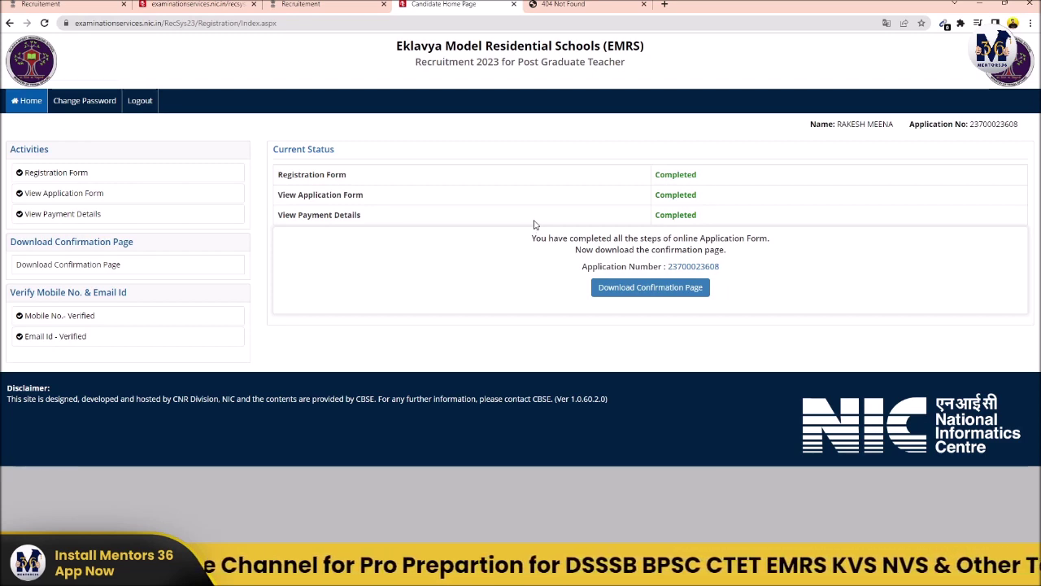
Download the PGT application's confirmation page and acknowledge the download-complete alert.
{"action": "left_click", "coordinate": [636, 289]}
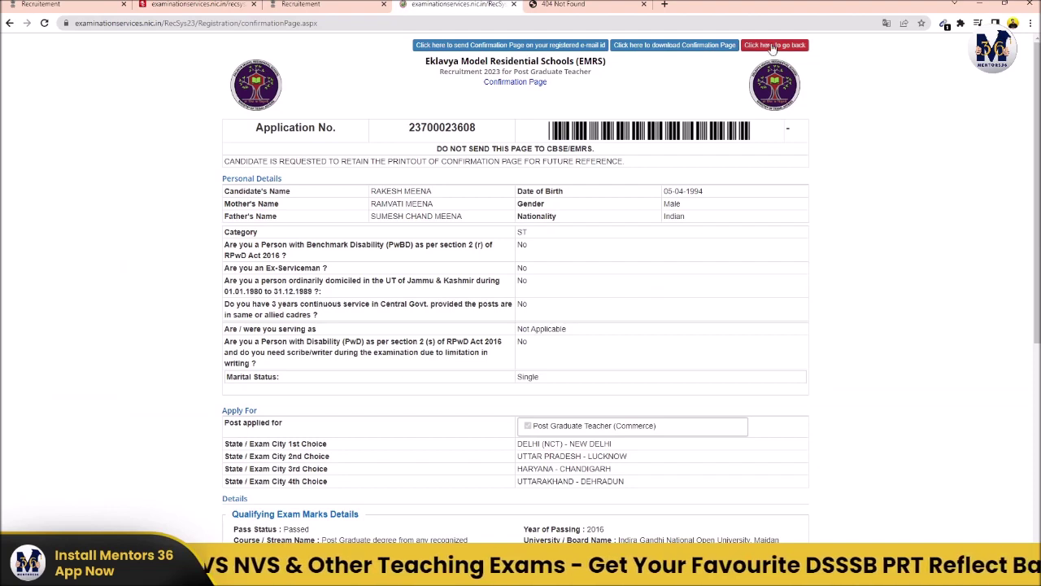
{"action": "left_click", "coordinate": [675, 46]}
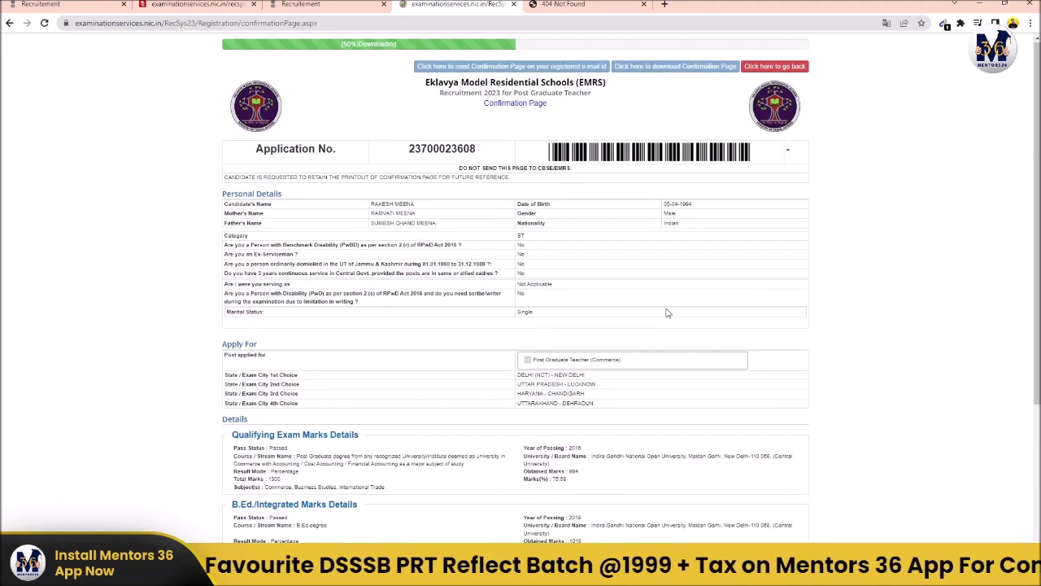
{"action": "left_click", "coordinate": [612, 86]}
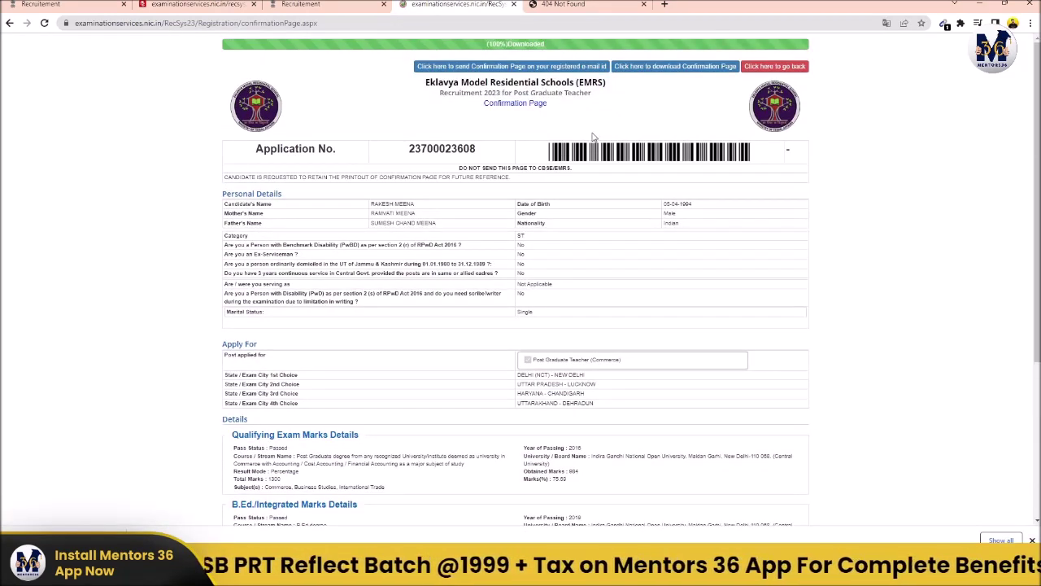